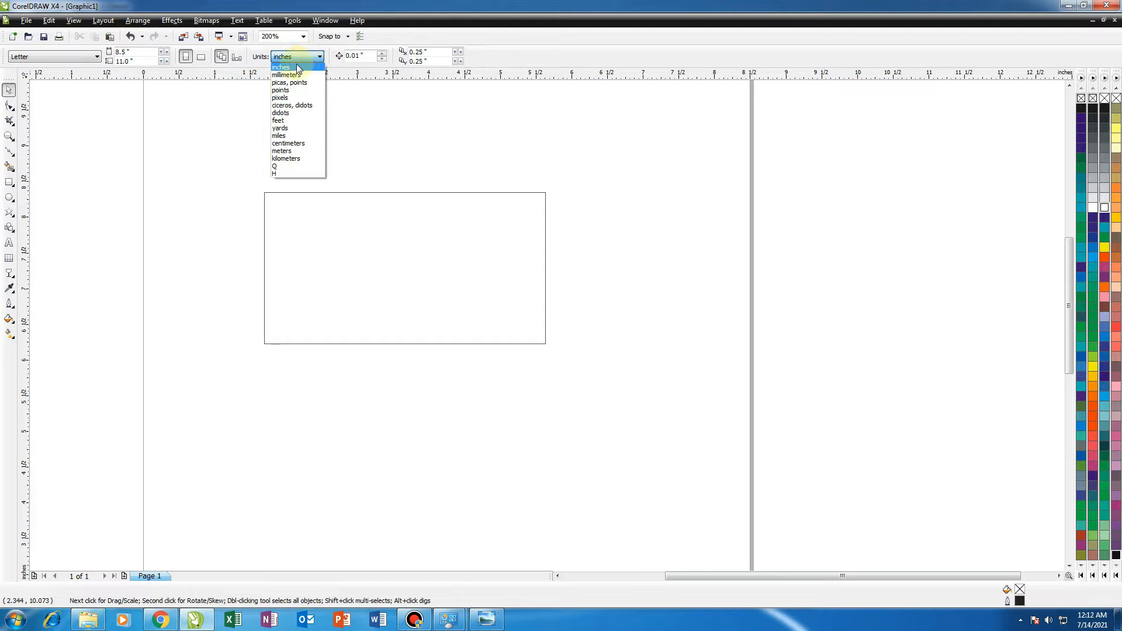
Set the document units to pixels and nudge the rectangle slightly to the right.
left_click(286, 98)
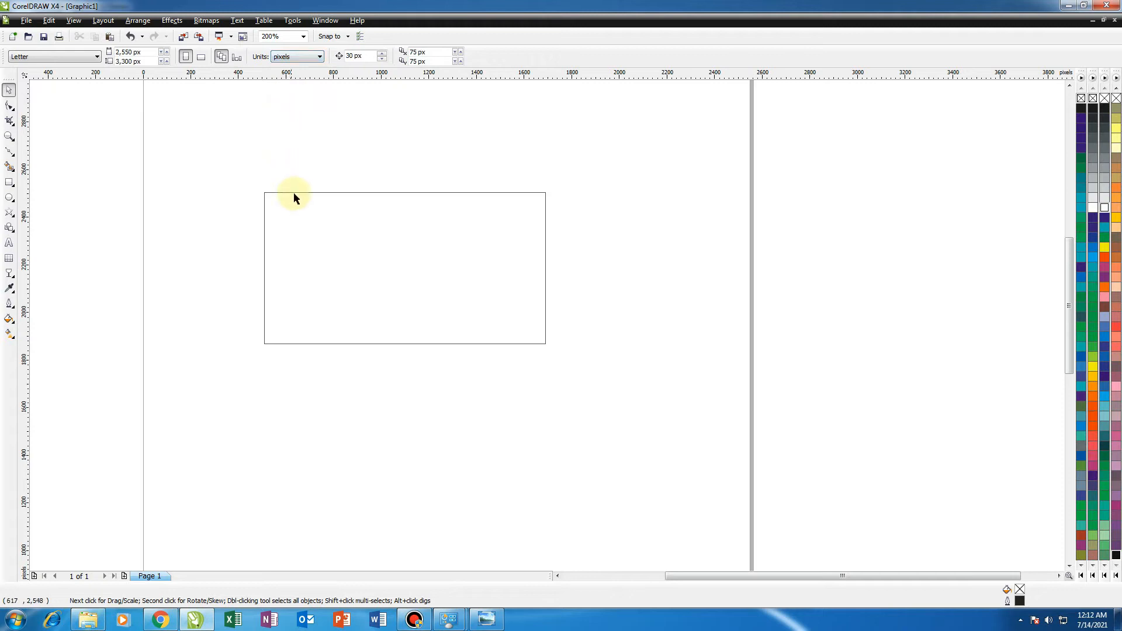
left_click(303, 235)
left_click_drag(303, 235, 334, 227)
left_click(231, 226)
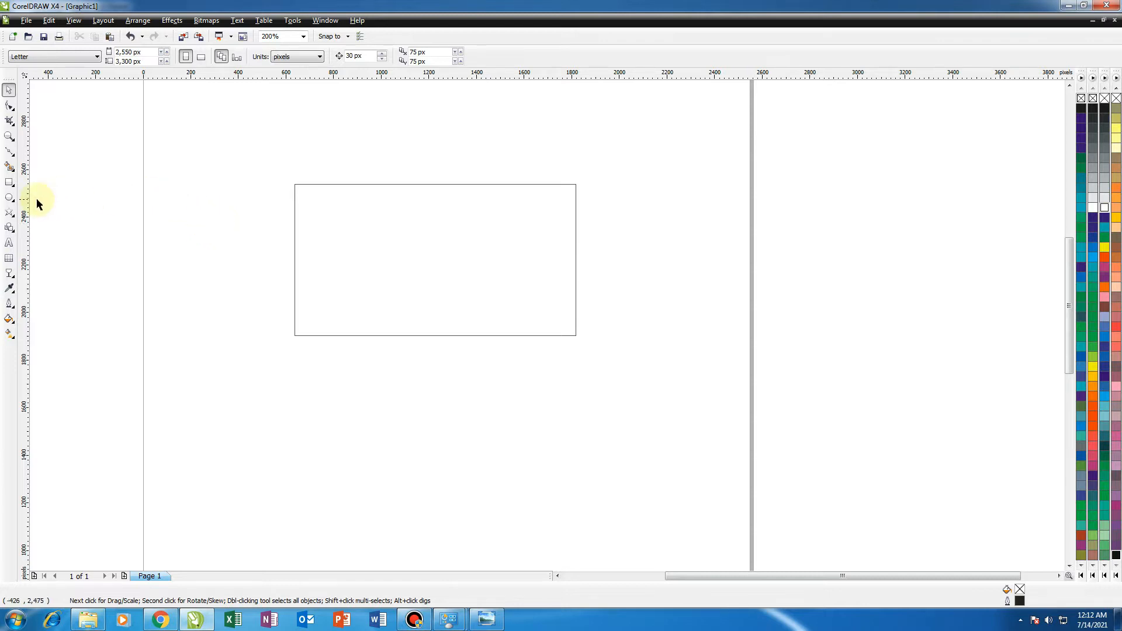
Add artistic text reading 1280 x720 pixel above the rectangle.
left_click(9, 242)
left_click(287, 158)
type("1280 x720")
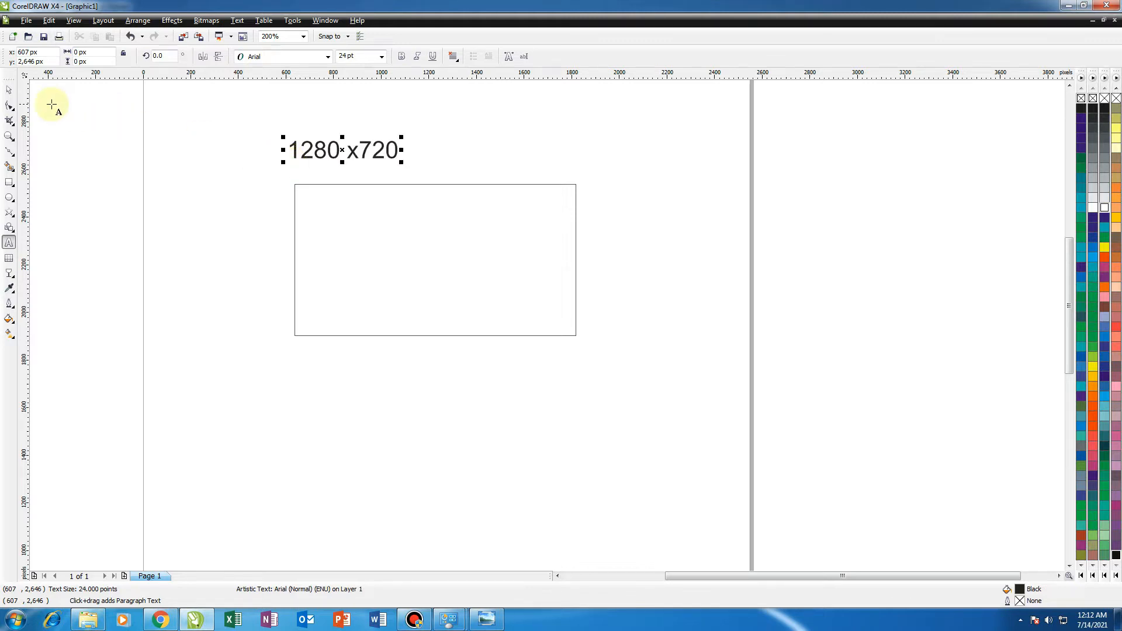
left_click(9, 89)
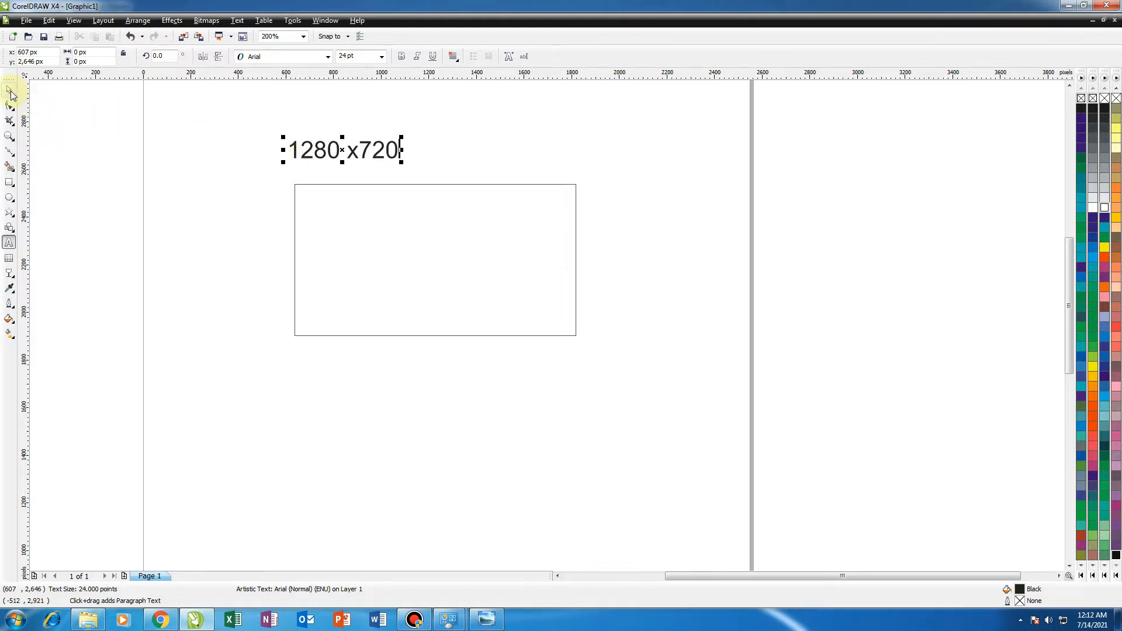
left_click_drag(354, 153, 432, 135)
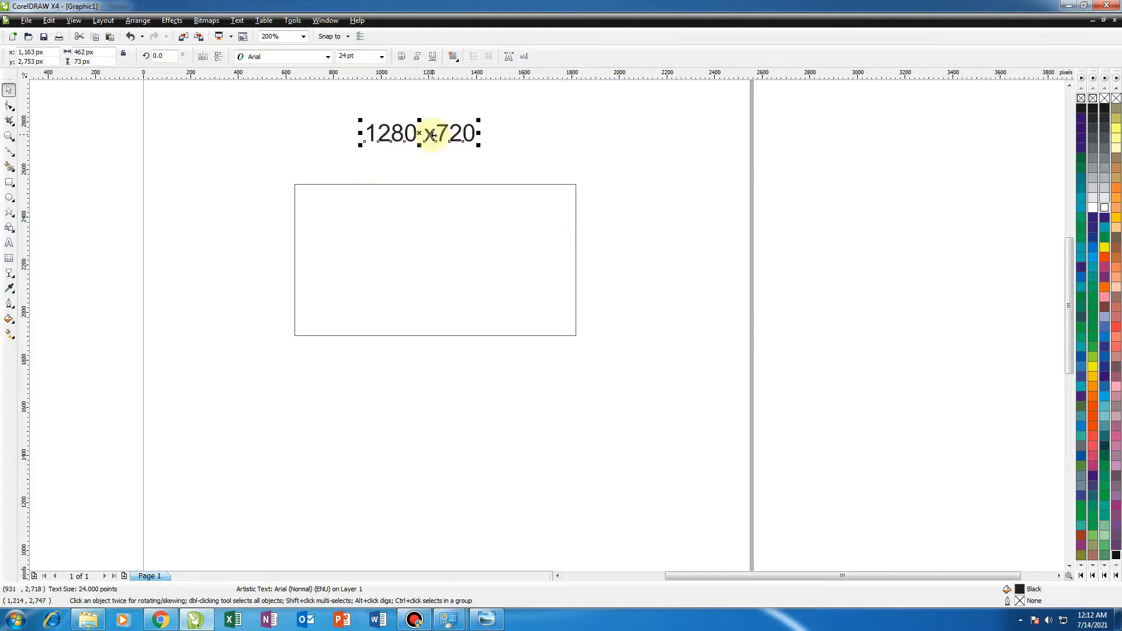
double_click(462, 142)
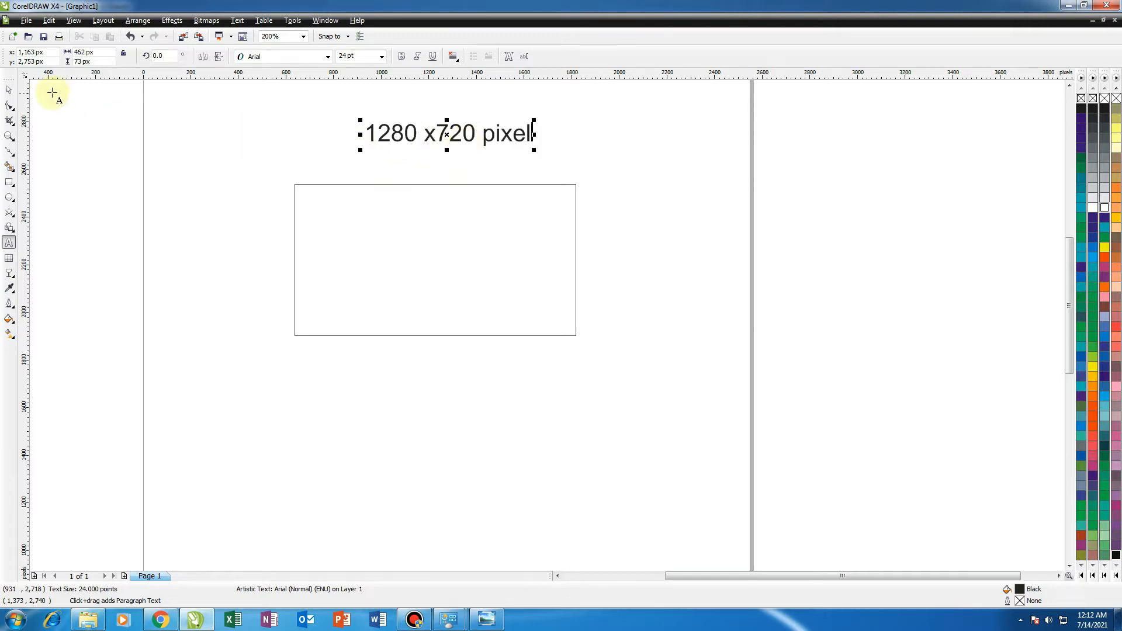
Nudge the 1280 x720 pixel label slightly to the left.
left_click(9, 90)
left_click(189, 159)
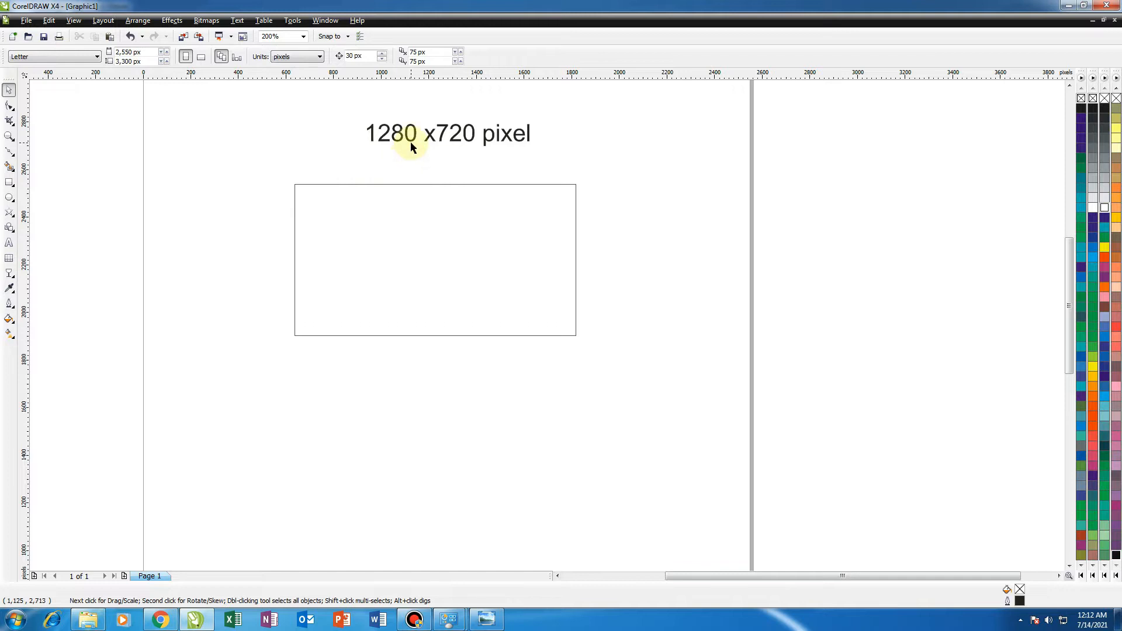
left_click_drag(411, 146, 405, 148)
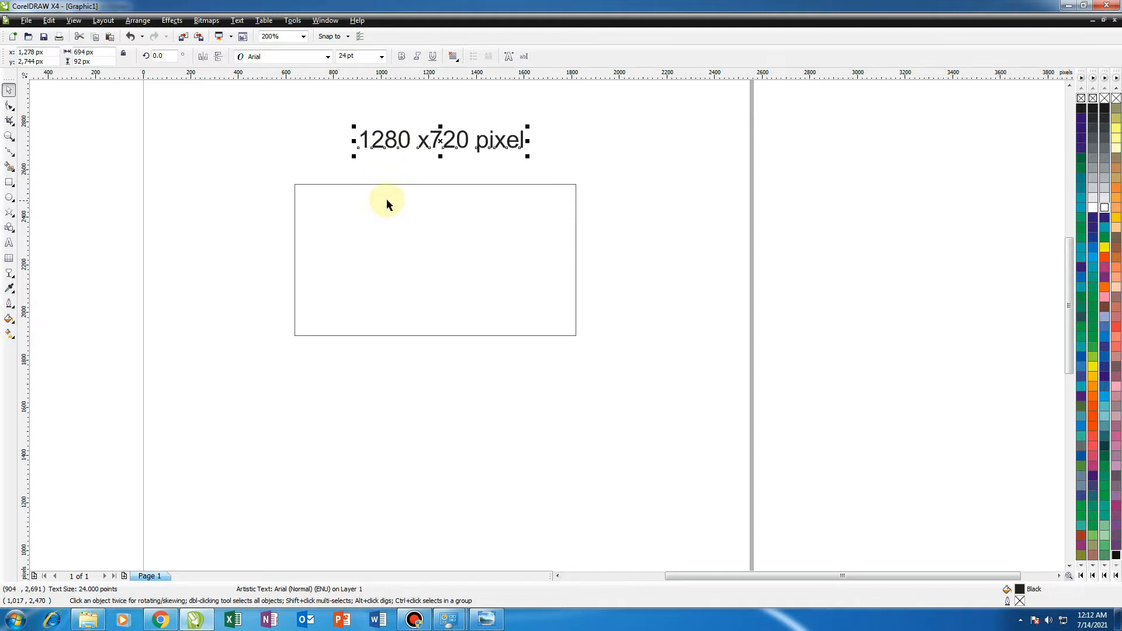
Resize the rectangle to 1280 x 720 pixels.
left_click_drag(381, 223, 378, 239)
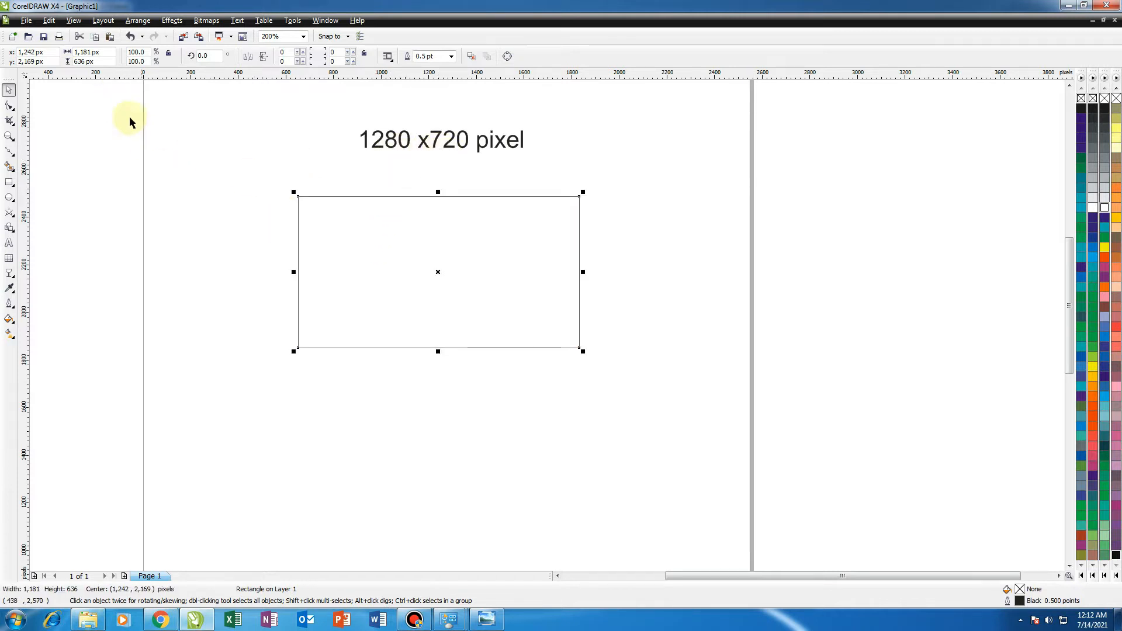
left_click(105, 52)
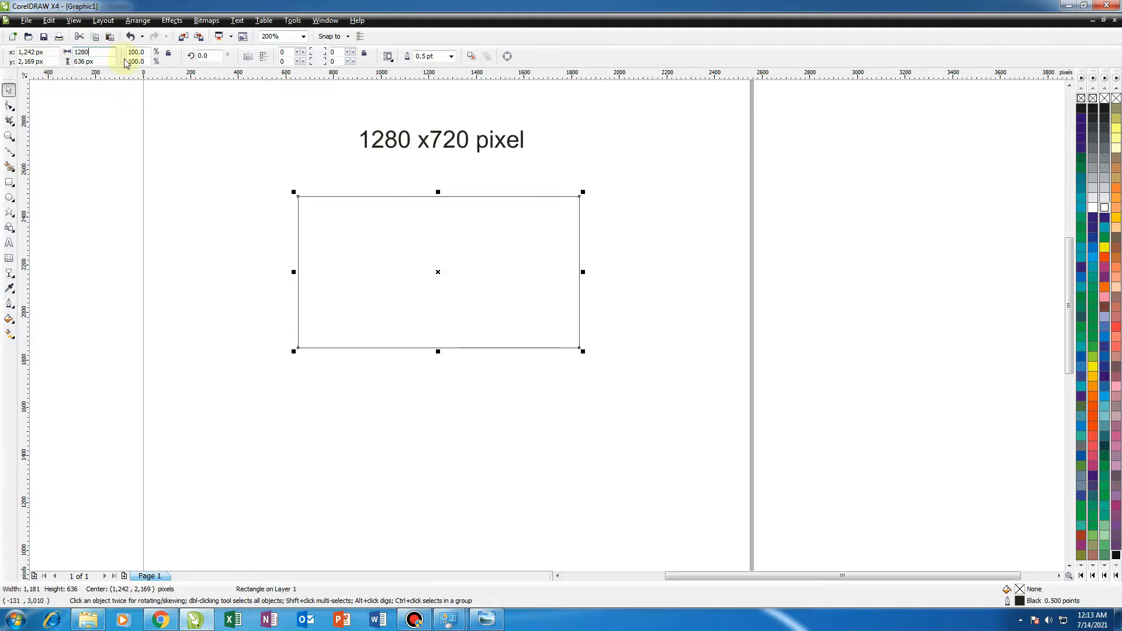
left_click(107, 61)
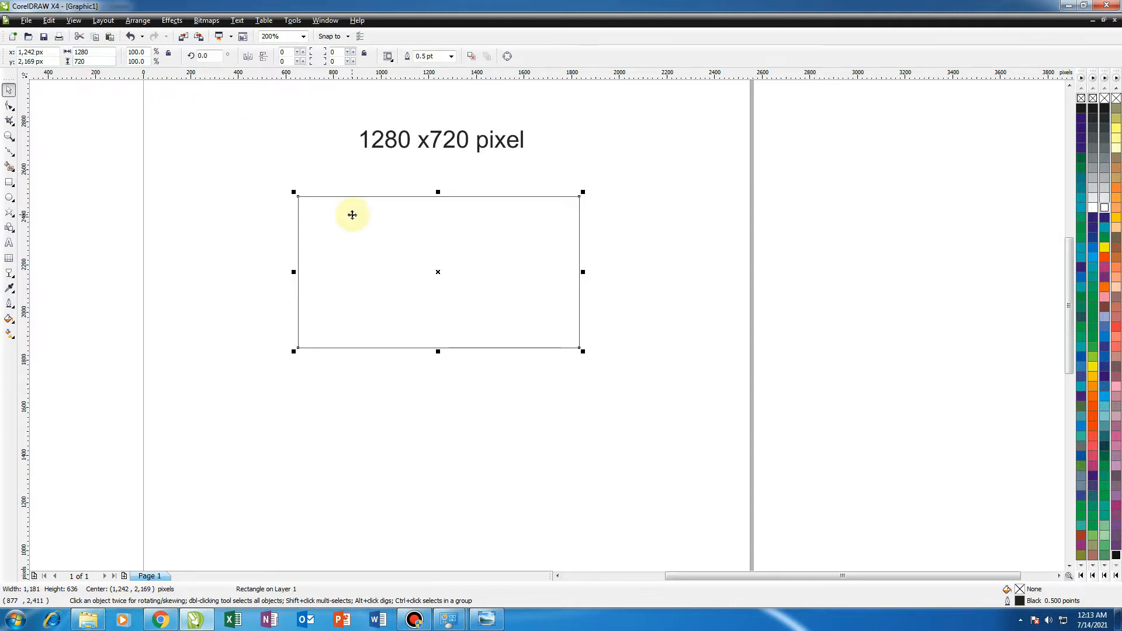
key("Return")
Move the rectangle slightly lower and to the left on the page.
left_click(645, 293)
left_click(510, 267)
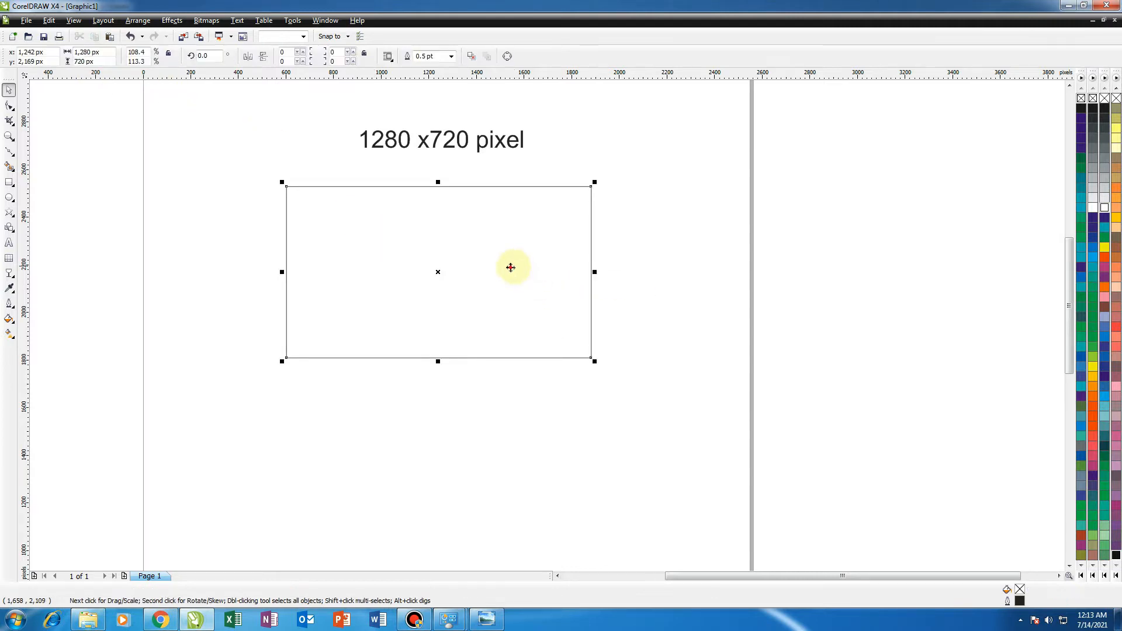
left_click_drag(511, 267, 459, 291)
scroll(546, 325, "down", 1)
scroll(545, 336, "up", 1)
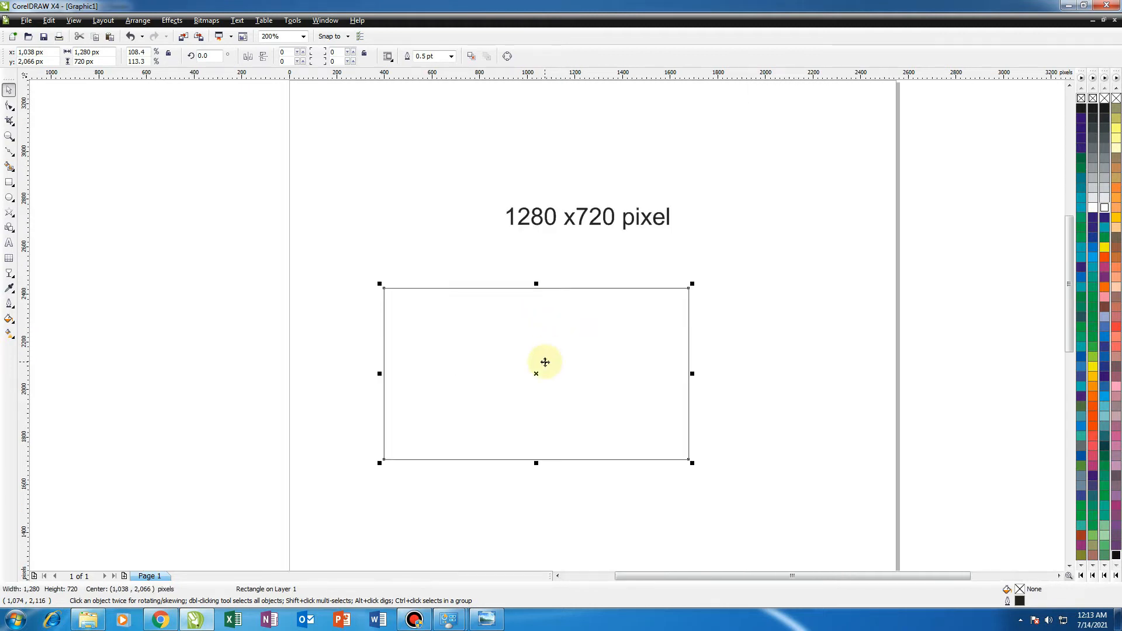
left_click_drag(544, 362, 563, 340)
Delete the 1280 x720 pixel text label.
scroll(546, 325, "up", 1)
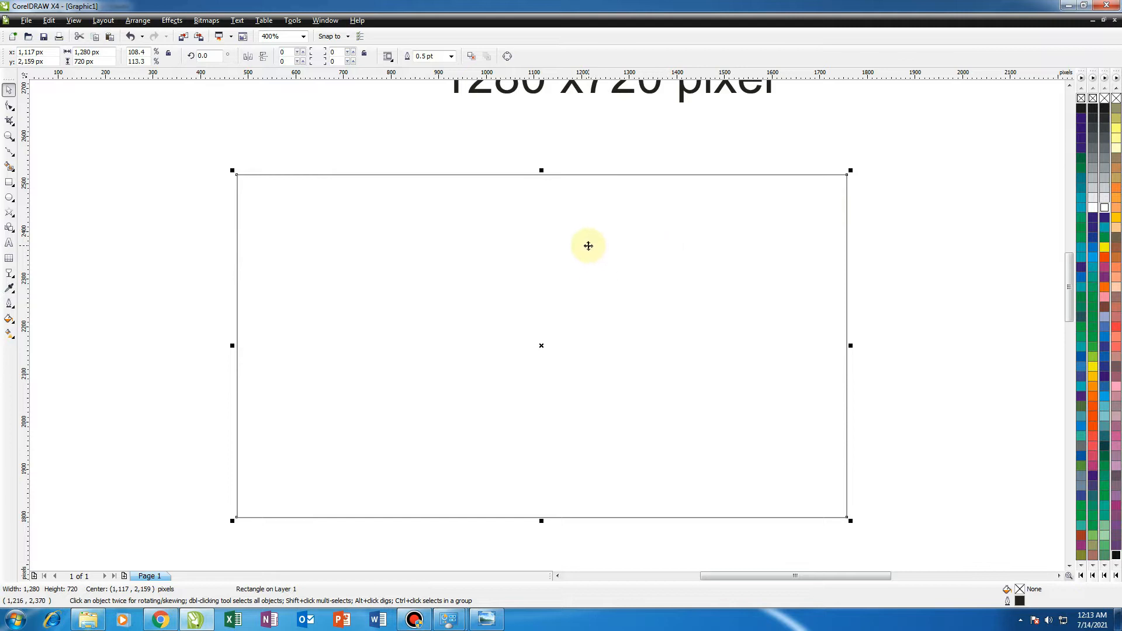
scroll(589, 246, "down", 1)
scroll(536, 300, "up", 1)
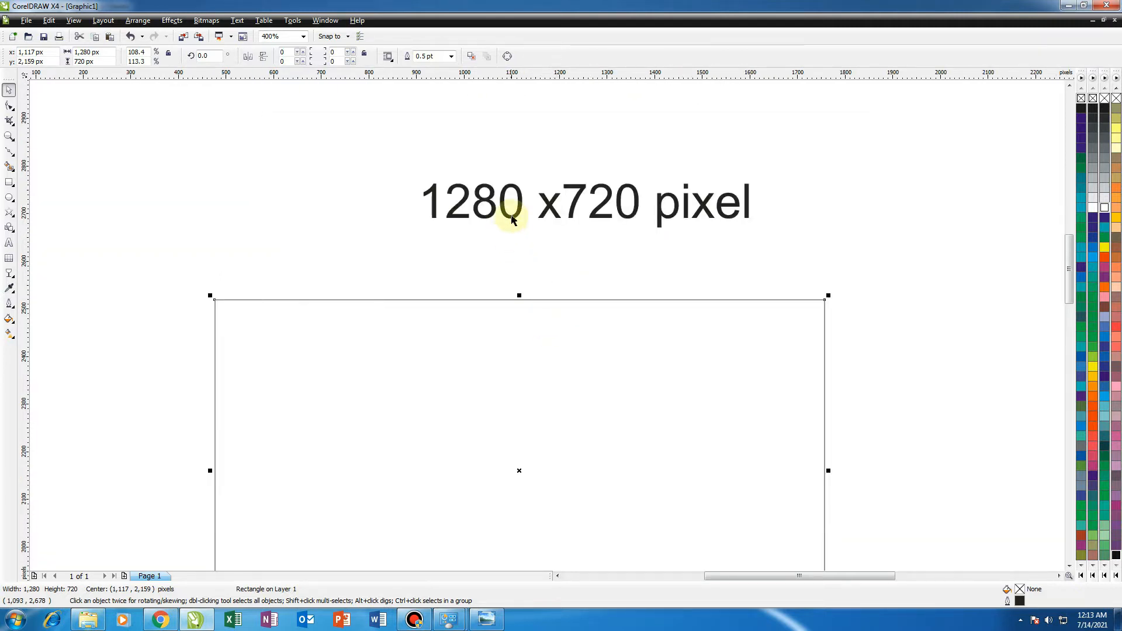
left_click(512, 219)
scroll(537, 315, "down", 1)
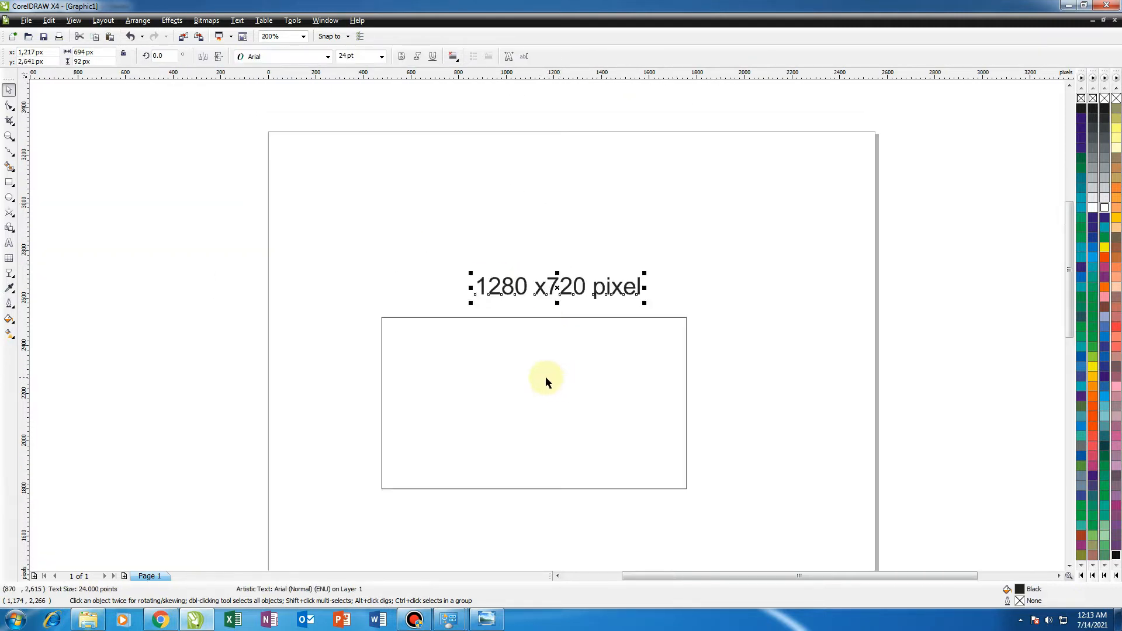
key("Delete")
Move the rectangle upward toward the top of the page and deselect it.
left_click_drag(534, 403, 516, 318)
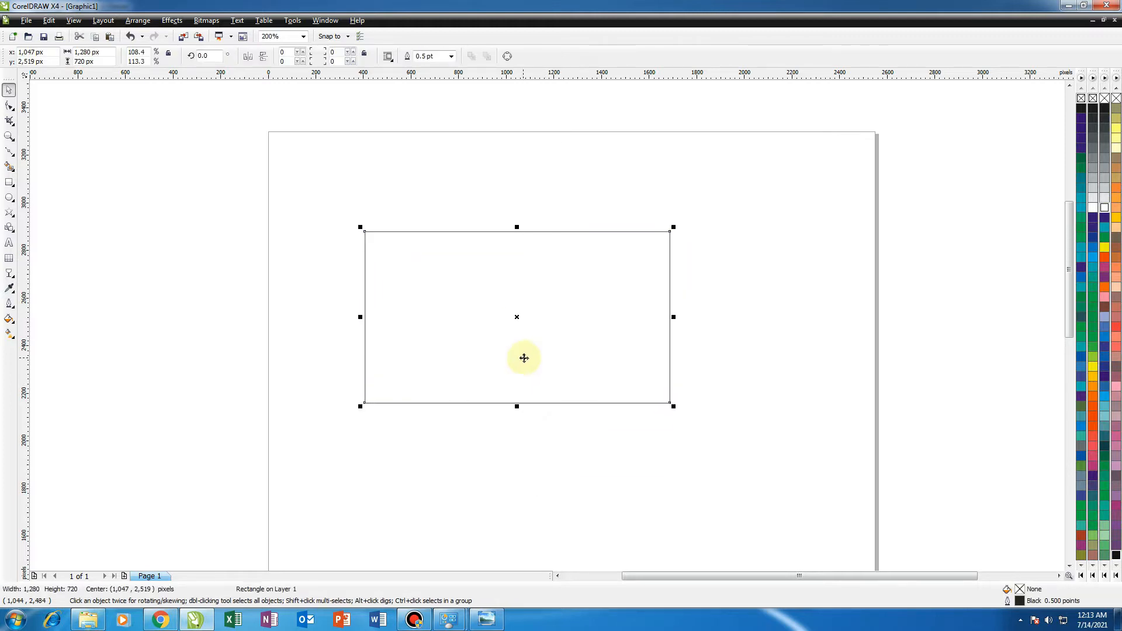
scroll(543, 360, "down", 2)
scroll(544, 325, "up", 2)
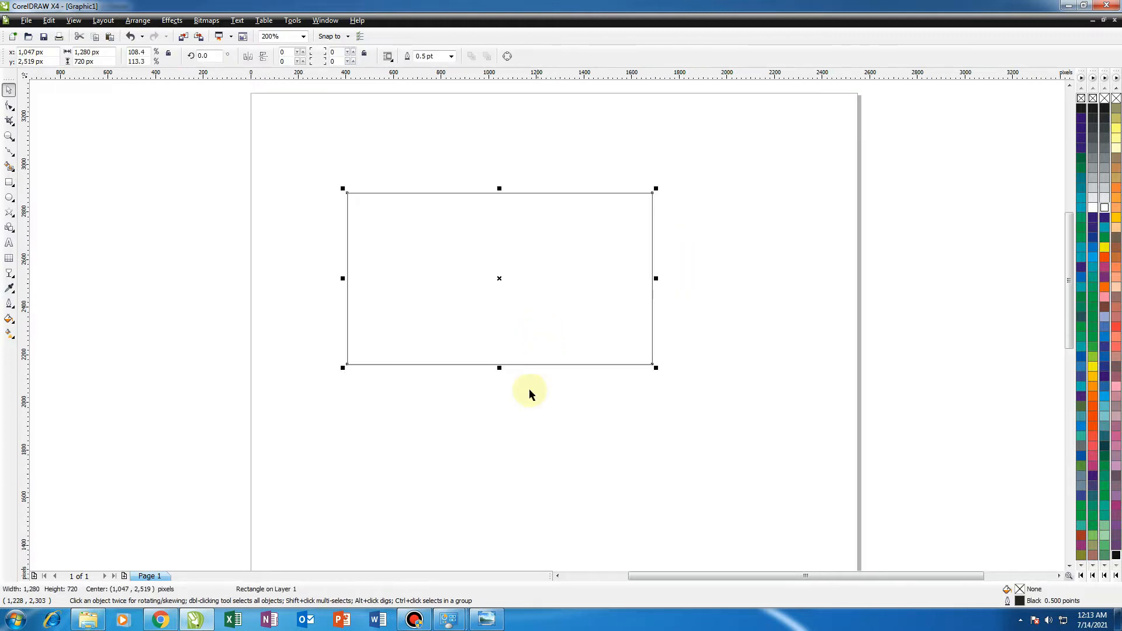
left_click(504, 334)
left_click(504, 334)
left_click_drag(513, 340, 535, 334)
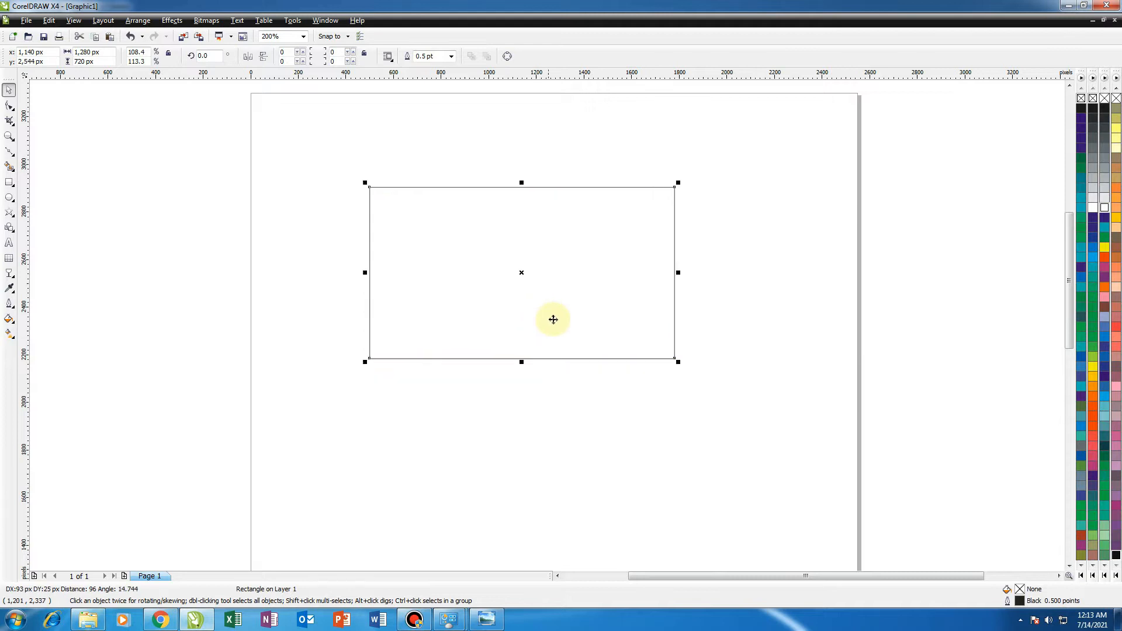
left_click(454, 396)
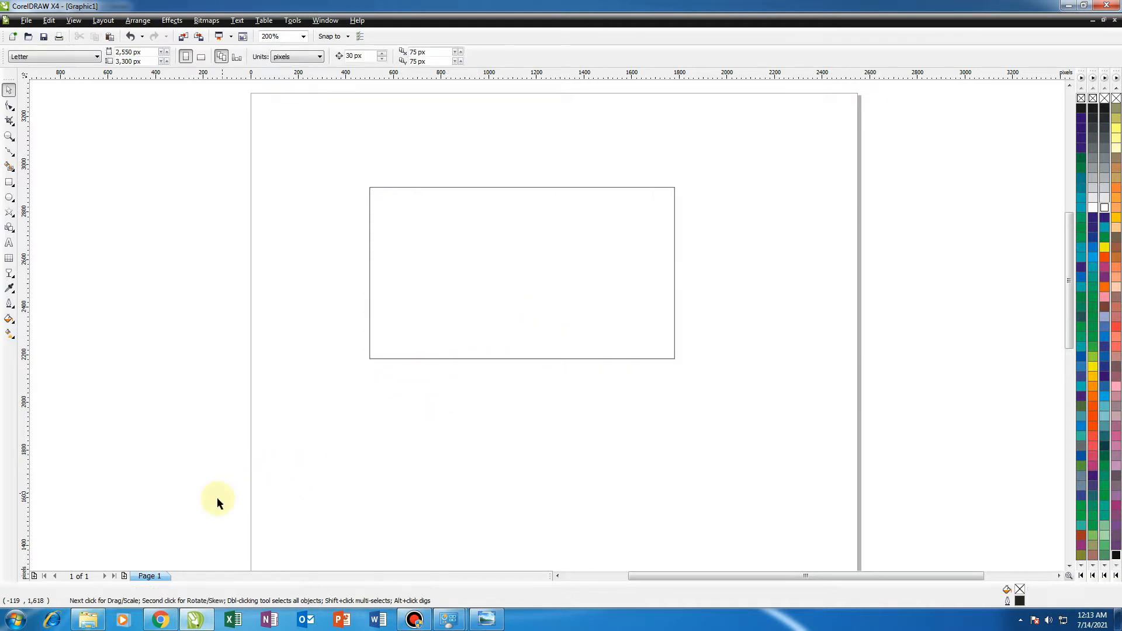
Switch to Windows Explorer, open Documents > BELAJAR COREL, and drag the YouTube logo image into the drawing.
left_click(88, 620)
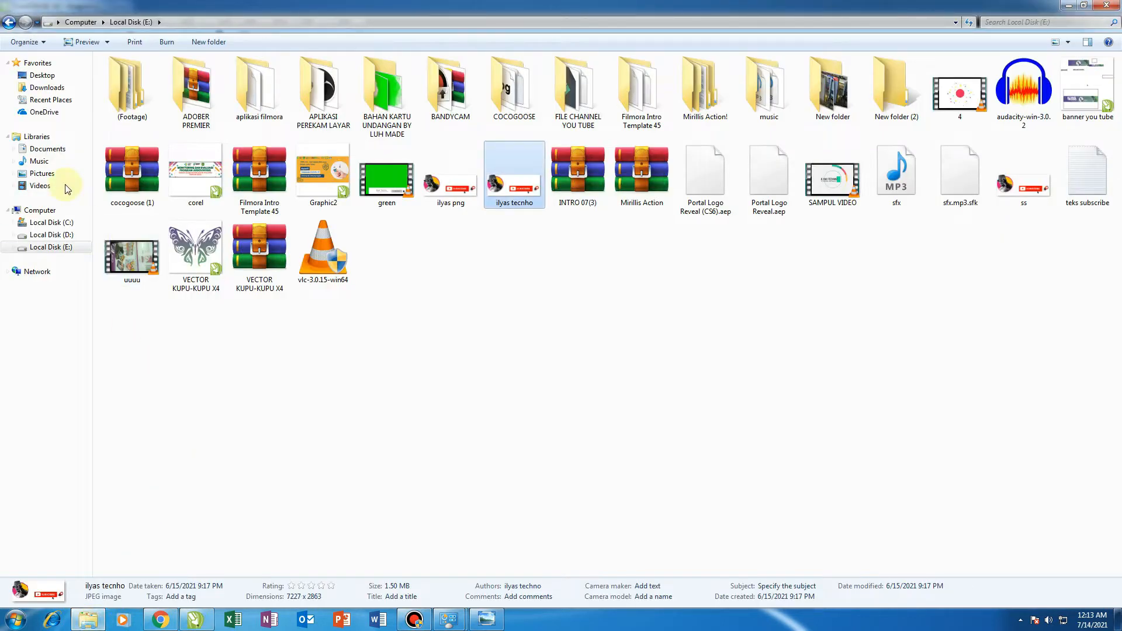
left_click(46, 149)
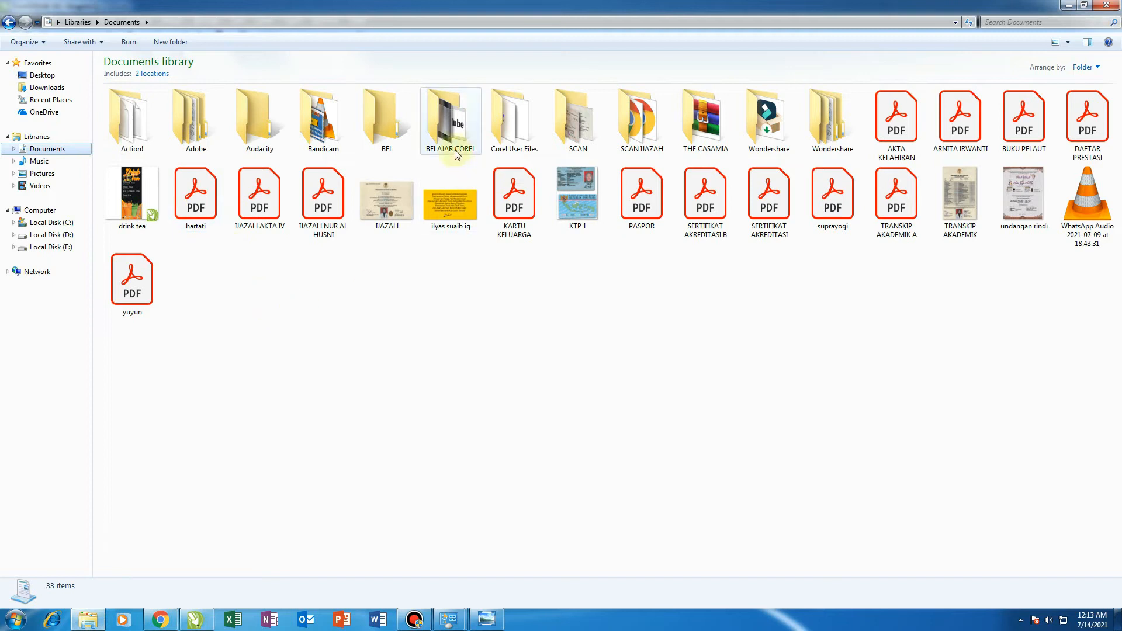
double_click(451, 125)
left_click_drag(140, 134, 530, 460)
Scale the YouTube image down to about half its size.
scroll(510, 433, "down", 3)
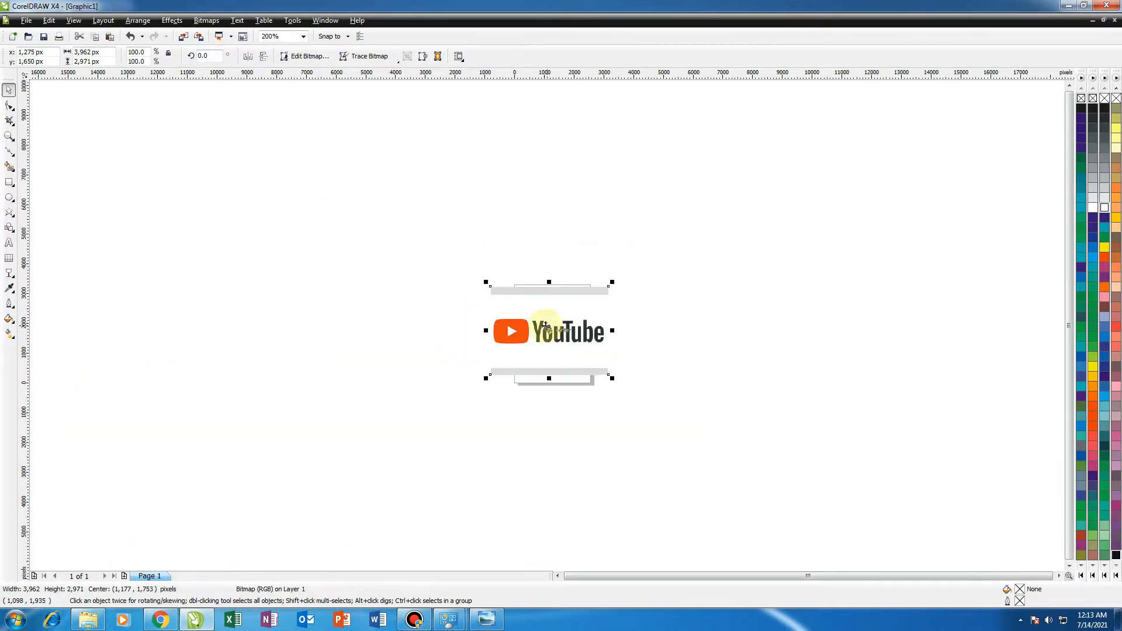
scroll(616, 369, "up", 1)
left_click_drag(538, 343, 475, 294)
scroll(438, 251, "up", 1)
left_click_drag(507, 348, 729, 289)
scroll(602, 300, "up", 1)
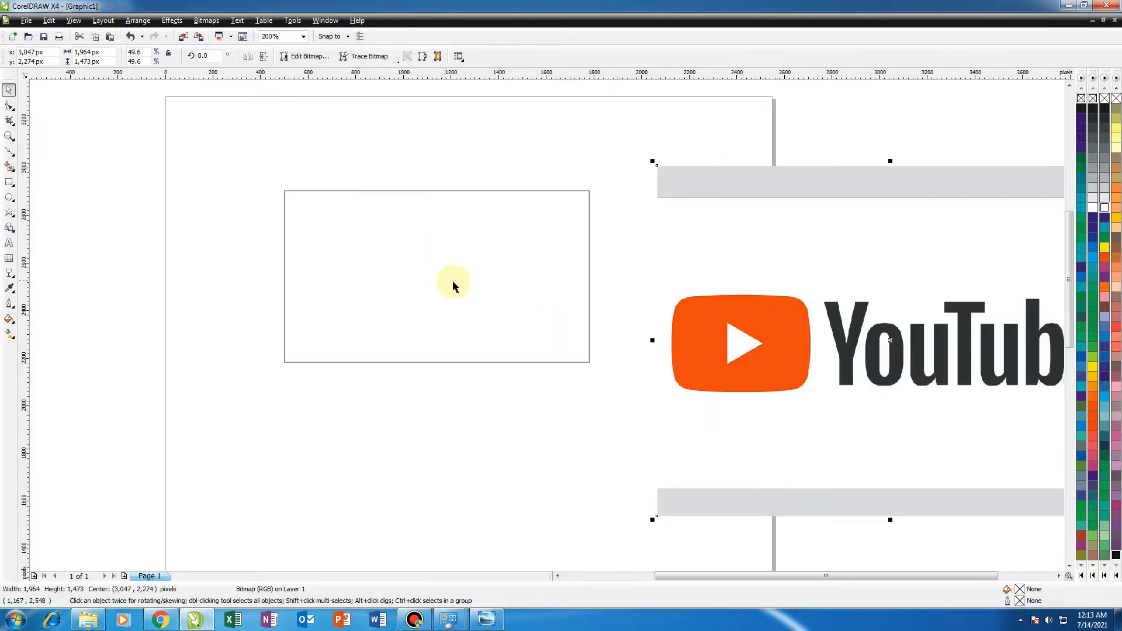
Position the YouTube image just to the right of the rectangle.
scroll(608, 318, "down", 1)
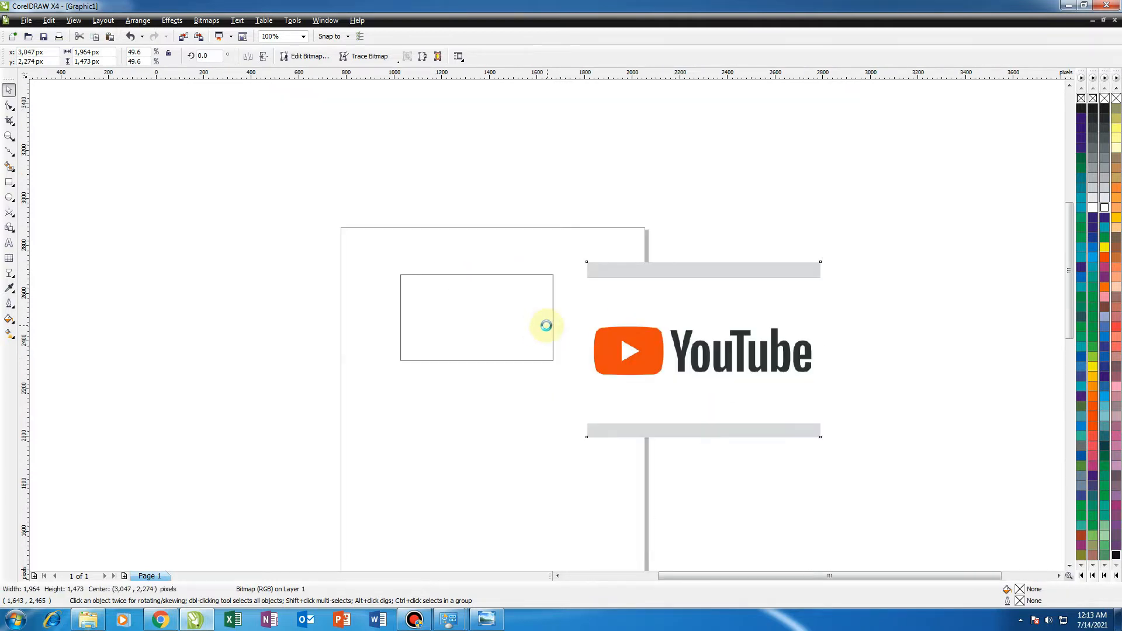
scroll(544, 326, "up", 1)
left_click_drag(513, 340, 429, 358)
left_click_drag(707, 403, 619, 376)
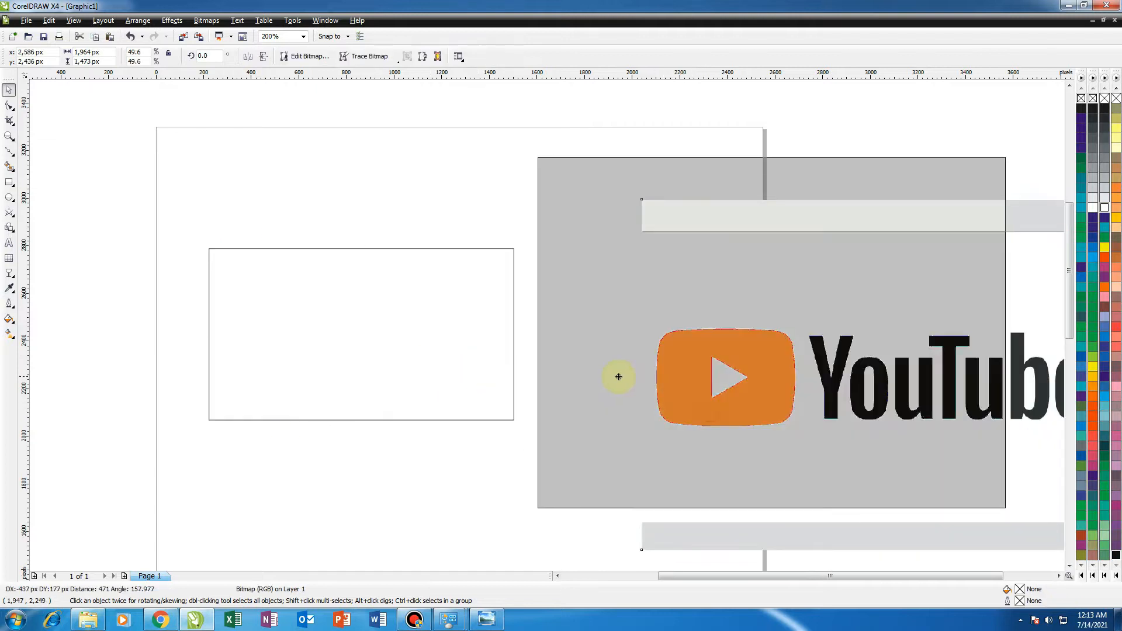
scroll(538, 328, "down", 1)
scroll(553, 323, "up", 1)
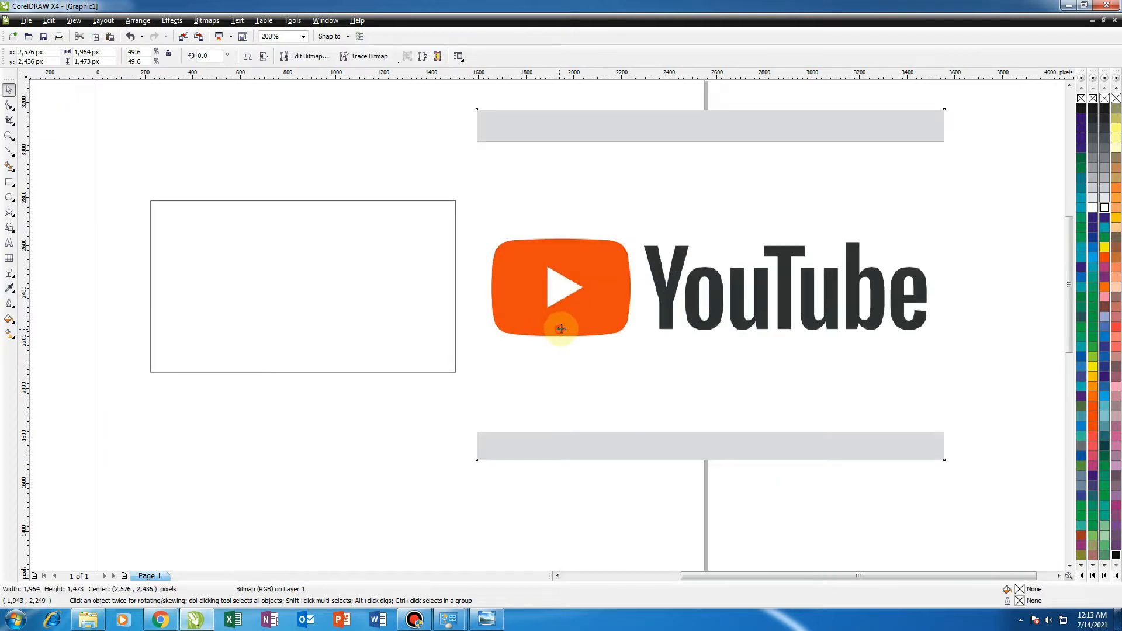
left_click_drag(561, 320, 579, 313)
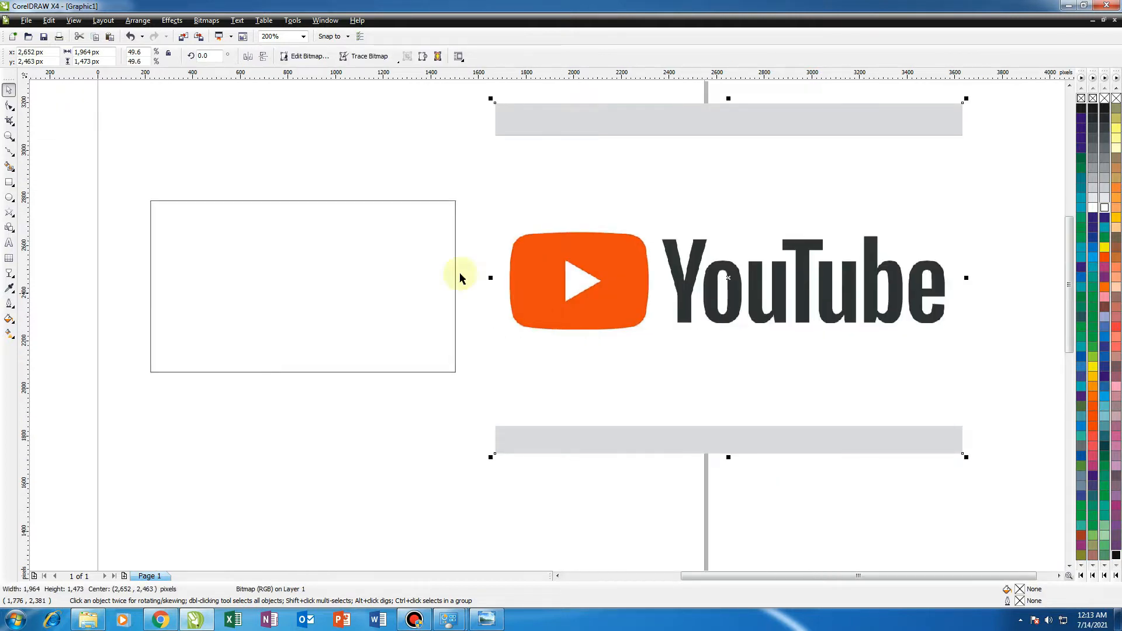
Place the YouTube image inside the rectangle with PowerClip.
left_click(167, 23)
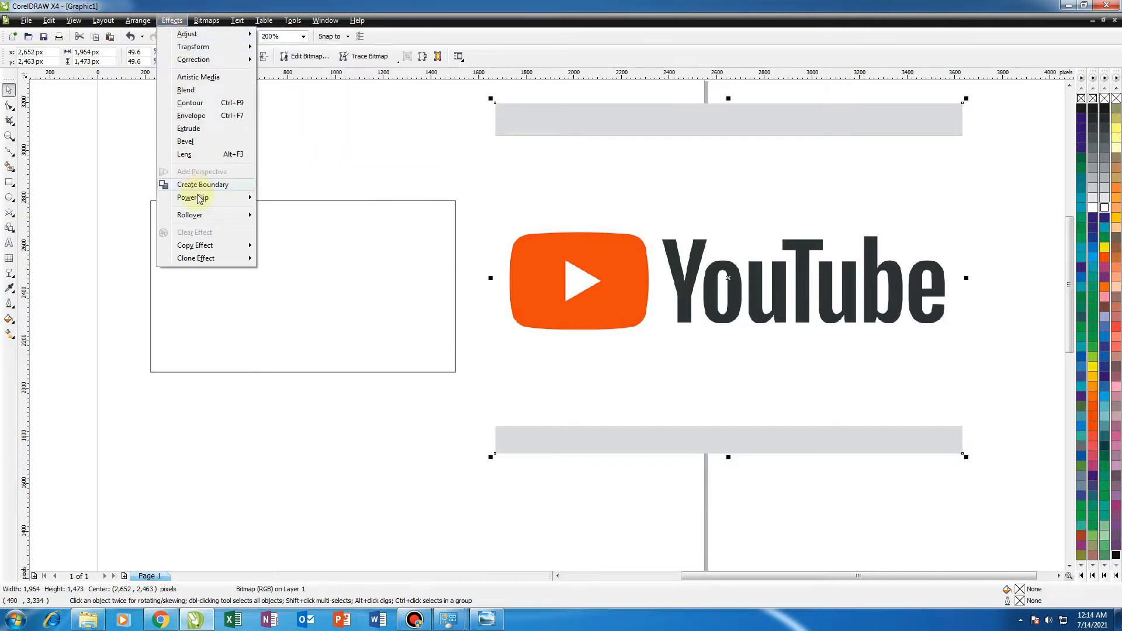
mouse_move(217, 203)
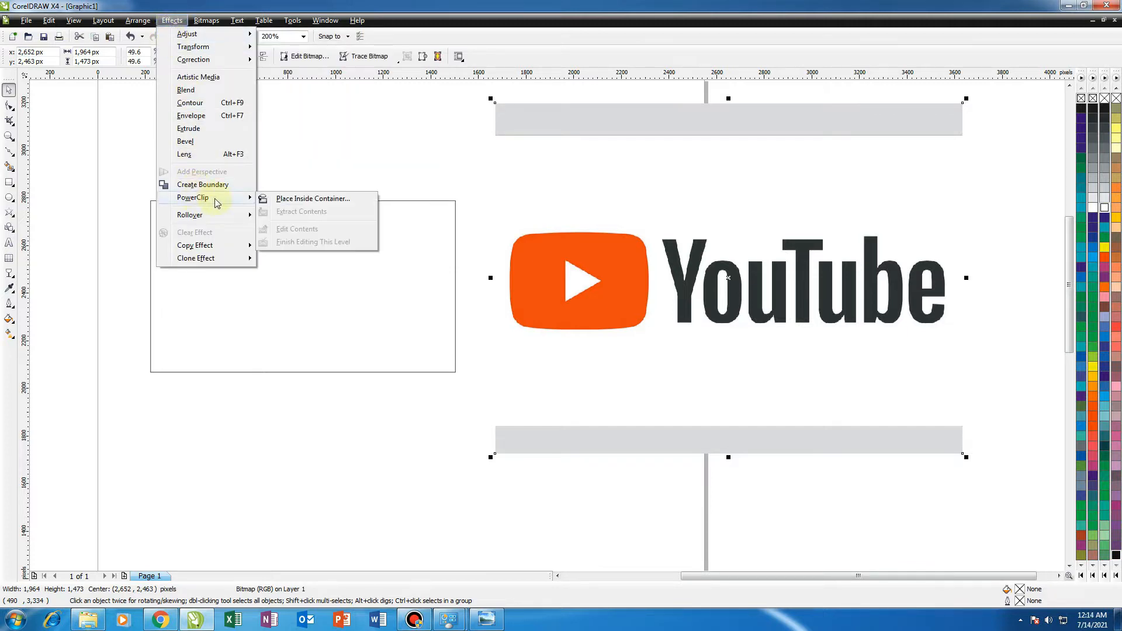
left_click(280, 201)
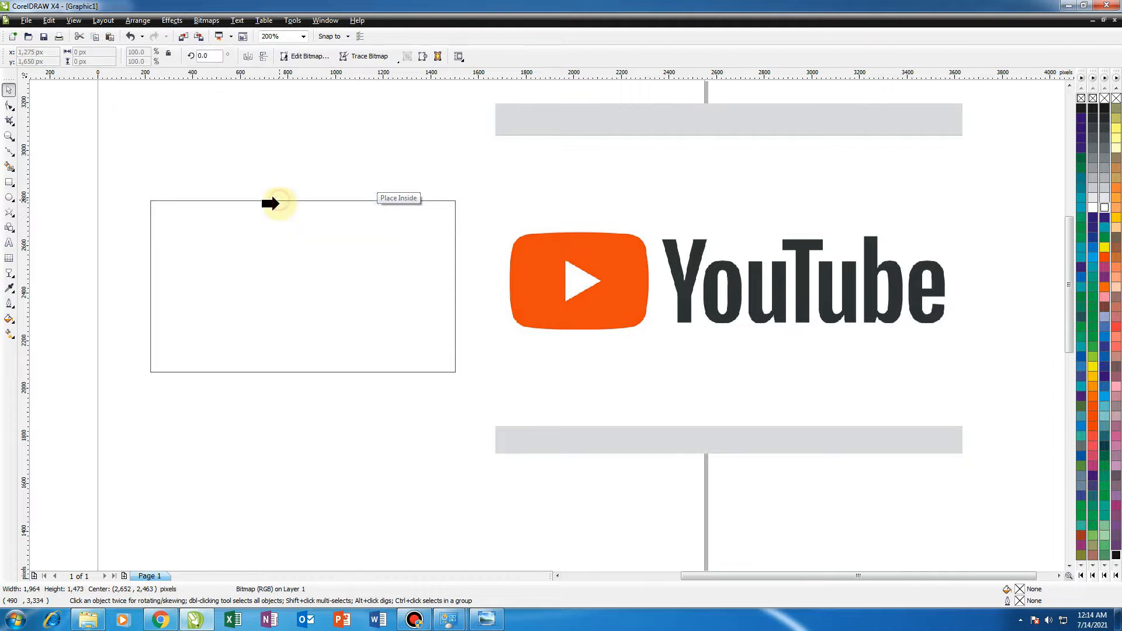
left_click(277, 295)
scroll(546, 328, "down", 1)
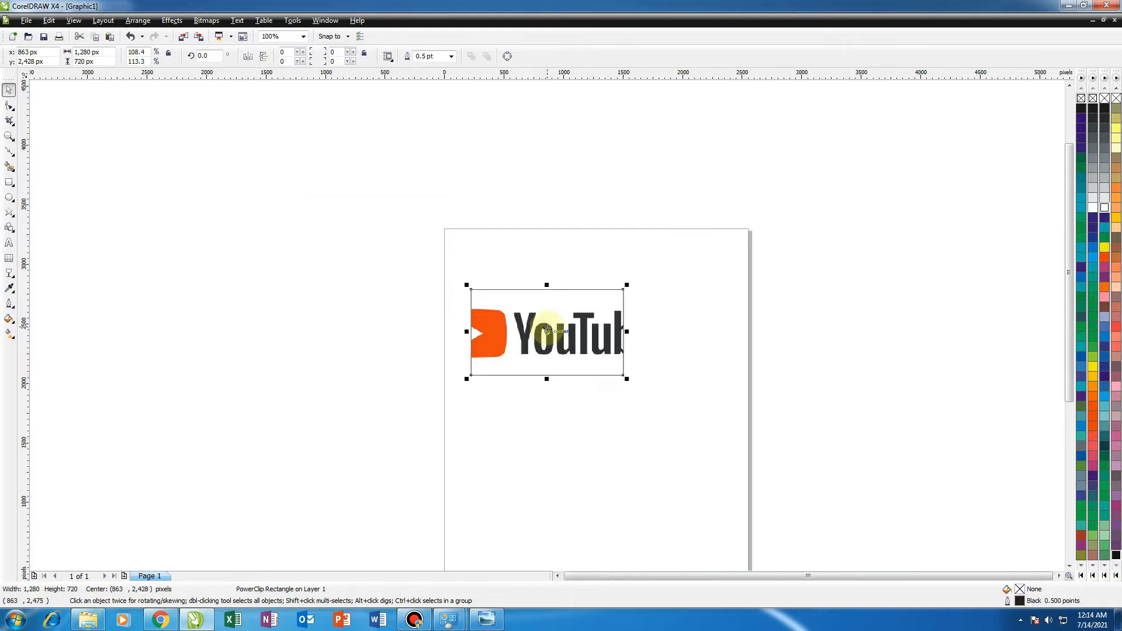
scroll(546, 327, "up", 1)
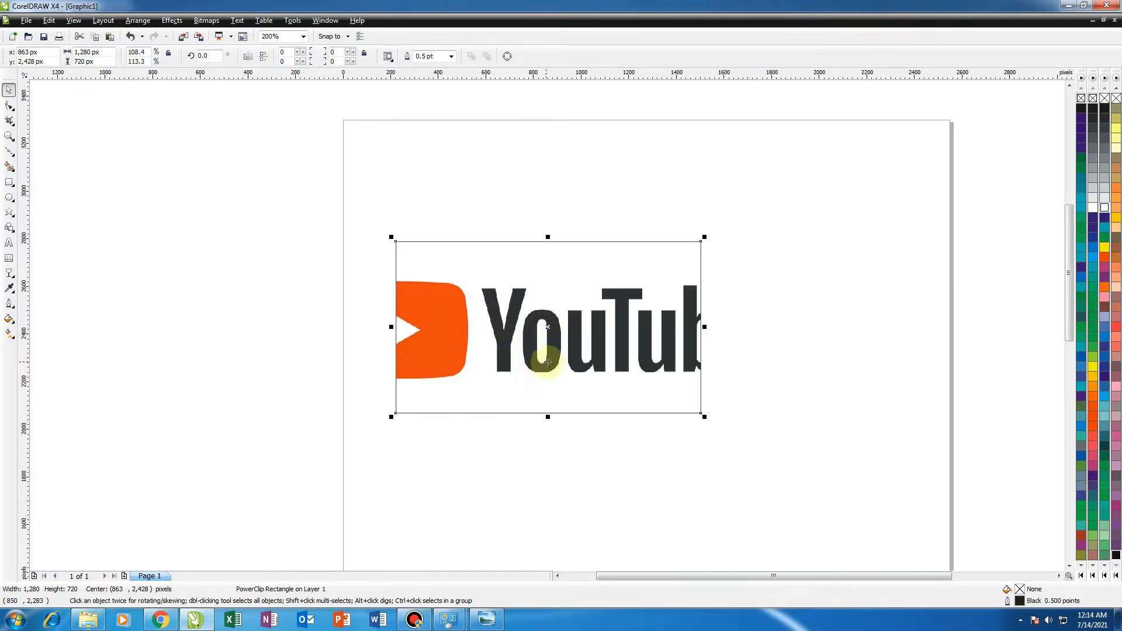
left_click(619, 352, "ctrl")
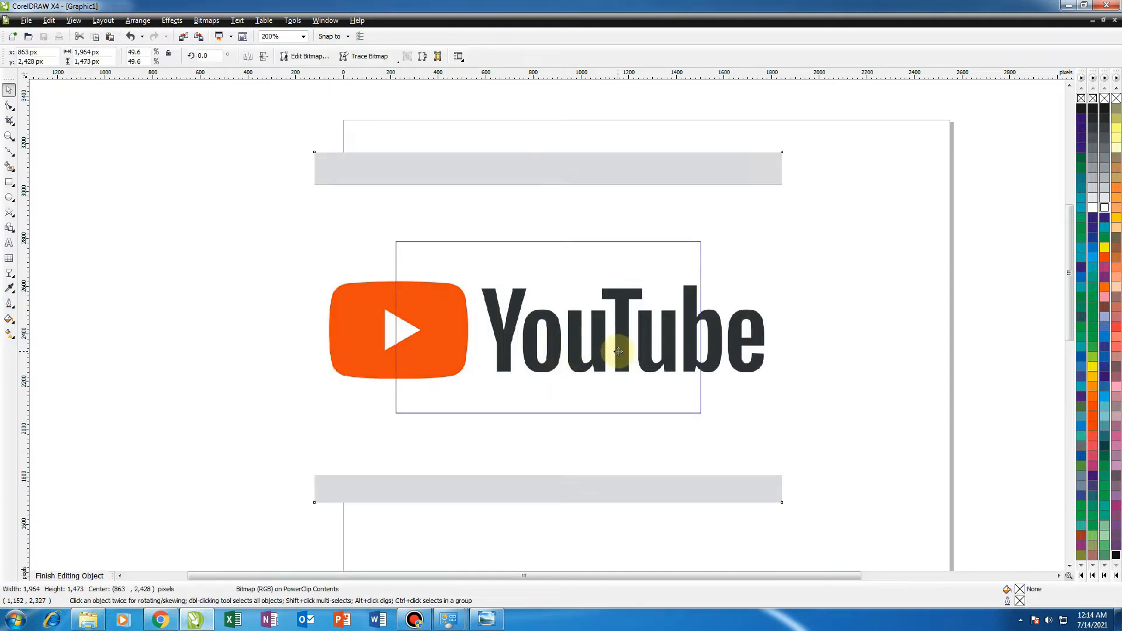
left_click(777, 342, "ctrl")
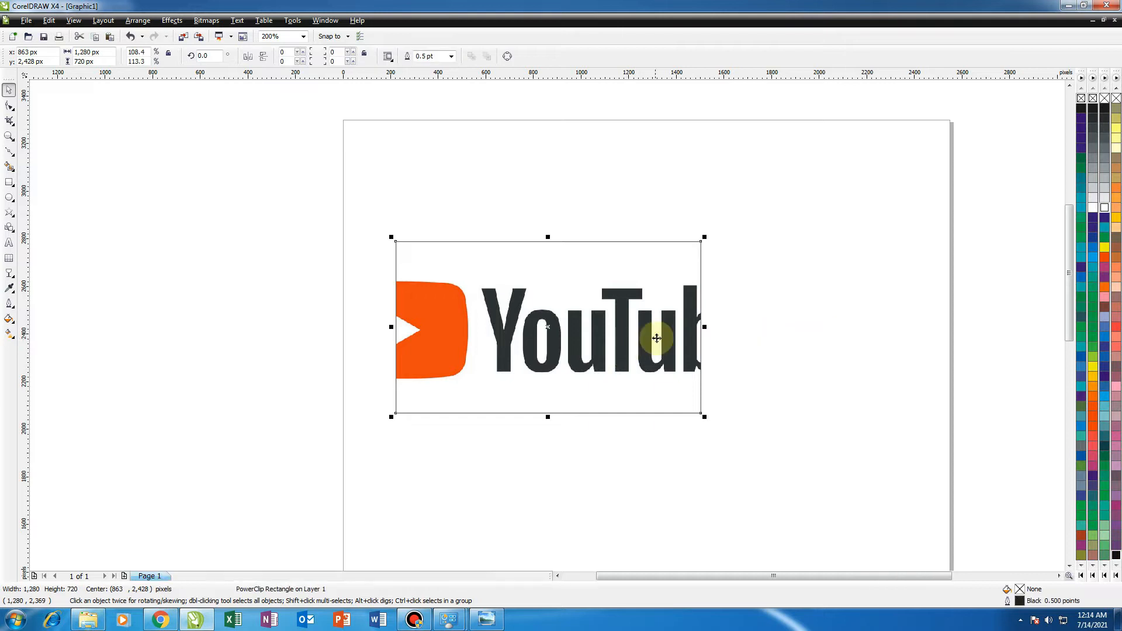
Move the PowerClip frame slightly up and to the right.
left_click_drag(512, 352, 529, 308)
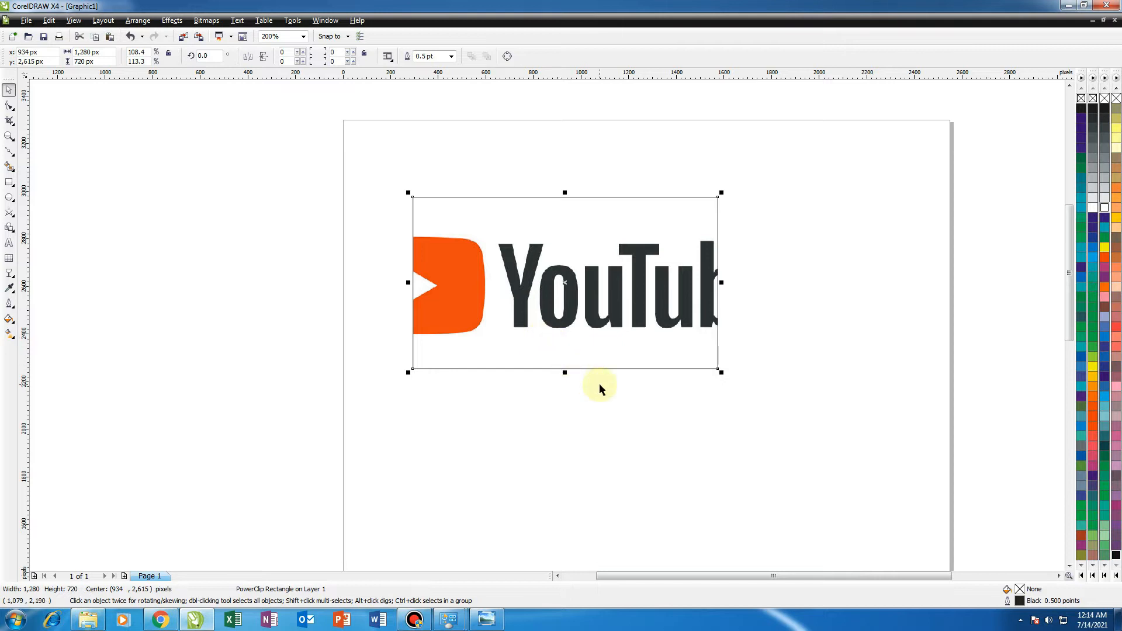
Edit the PowerClip contents and scale the YouTube image down to about 16% of its original size.
left_click(592, 323, "ctrl")
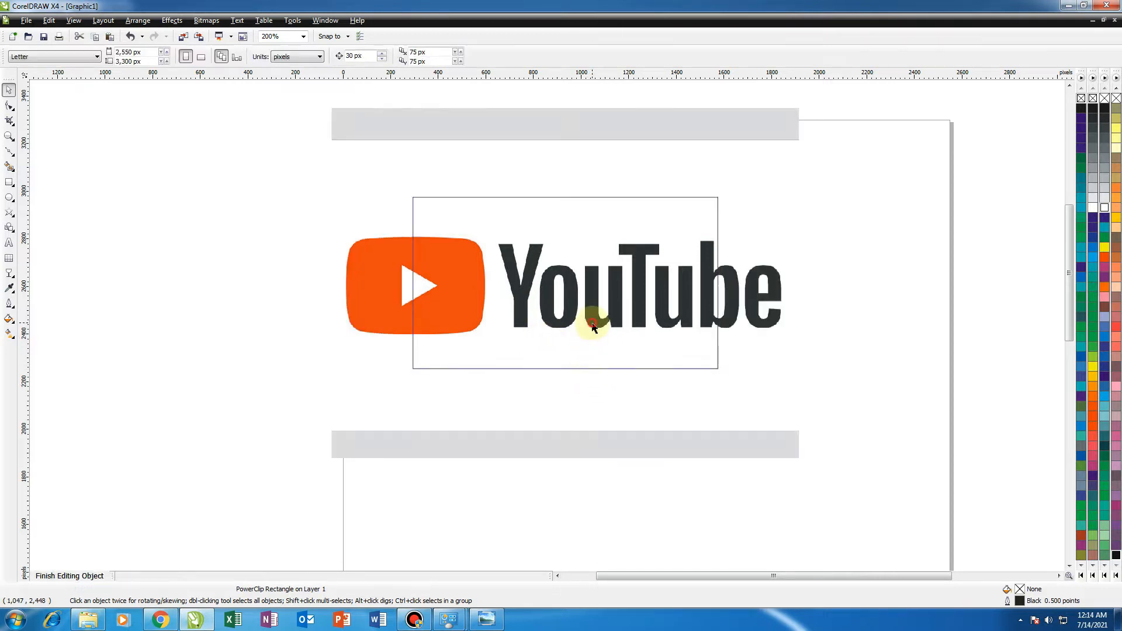
left_click(595, 322)
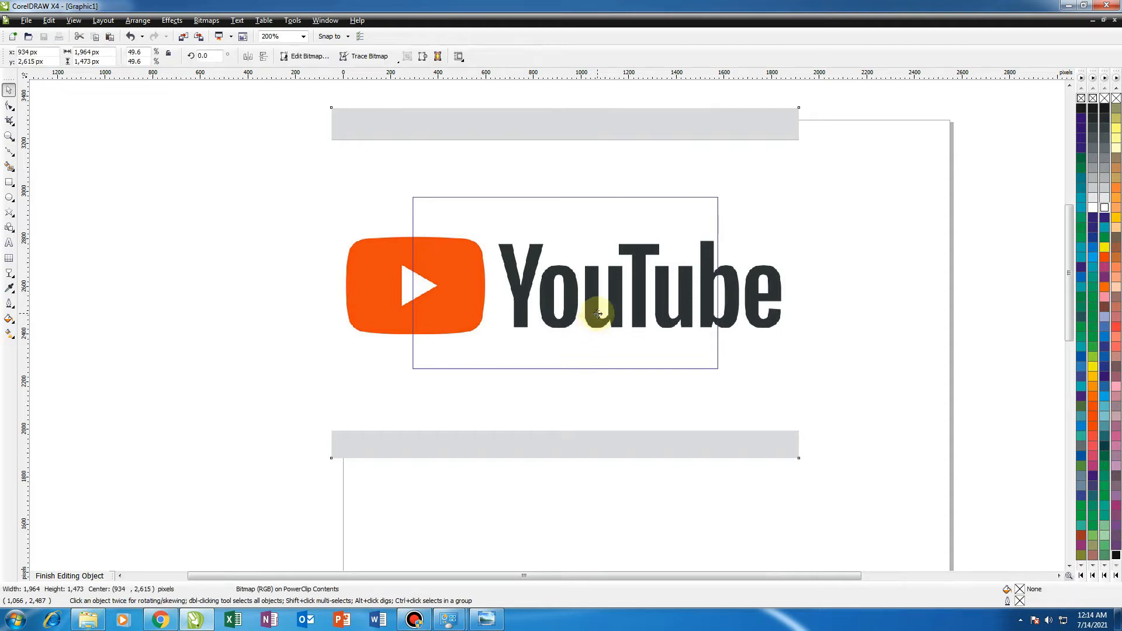
key("space")
key("space")
left_click_drag(803, 102, 640, 227)
Move the YouTube image out of the frame area to sit just right of the rectangle.
left_click_drag(511, 293, 769, 282)
scroll(638, 274, "up", 1)
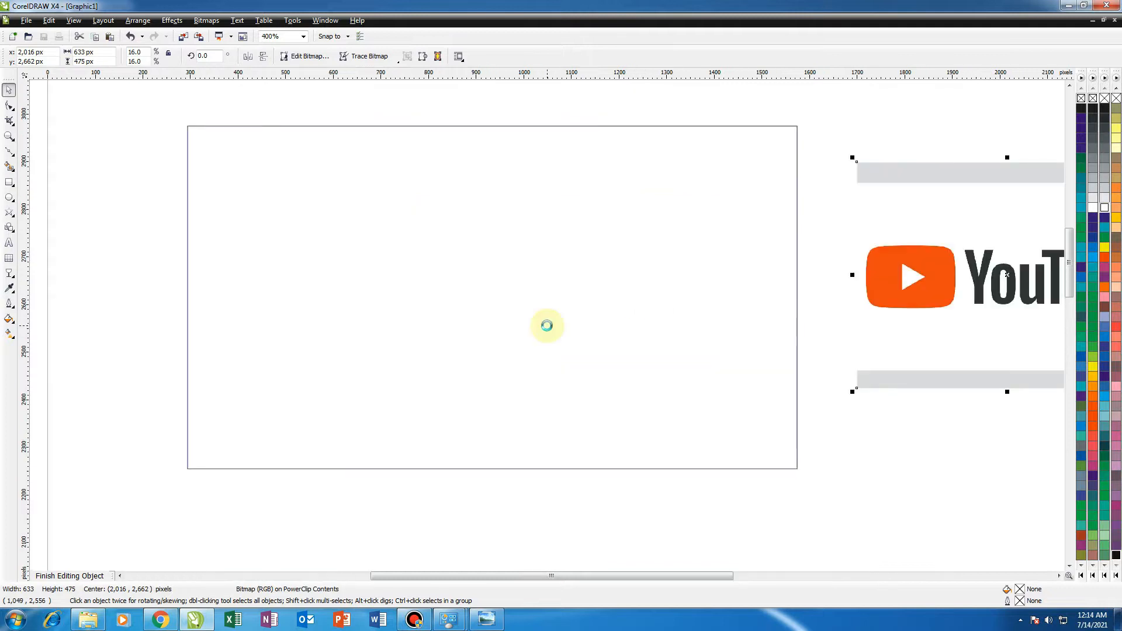
scroll(545, 324, "down", 1)
scroll(590, 323, "up", 1)
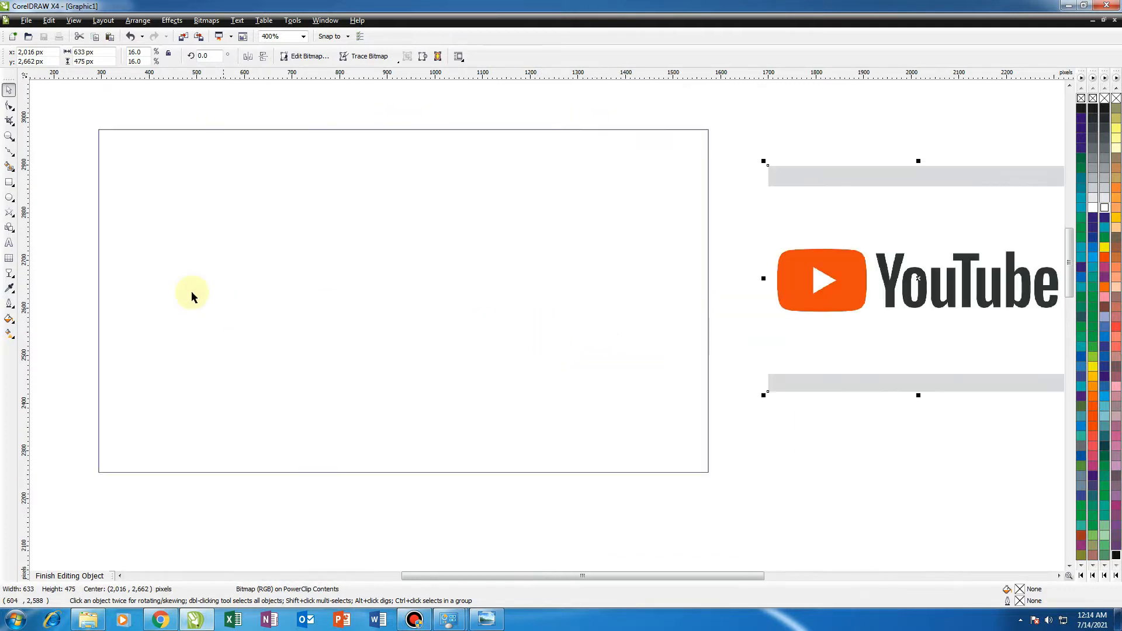
Add text inside the frame reading "Cara membuat" on one line and "Thumbnail You Tube" on the next.
left_click(10, 242)
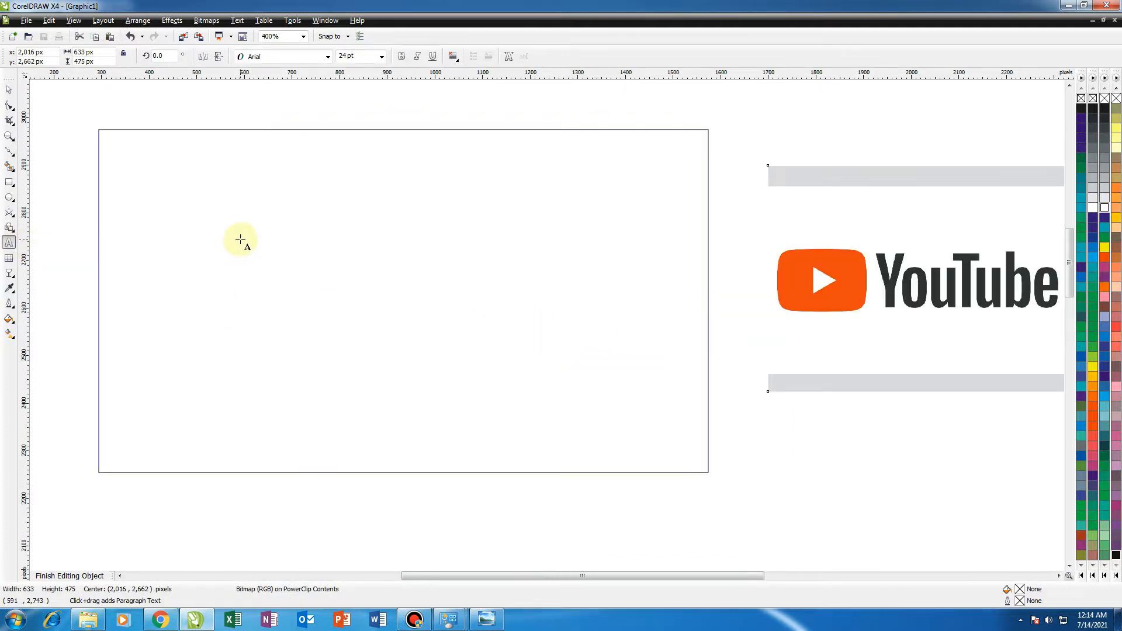
left_click(231, 224)
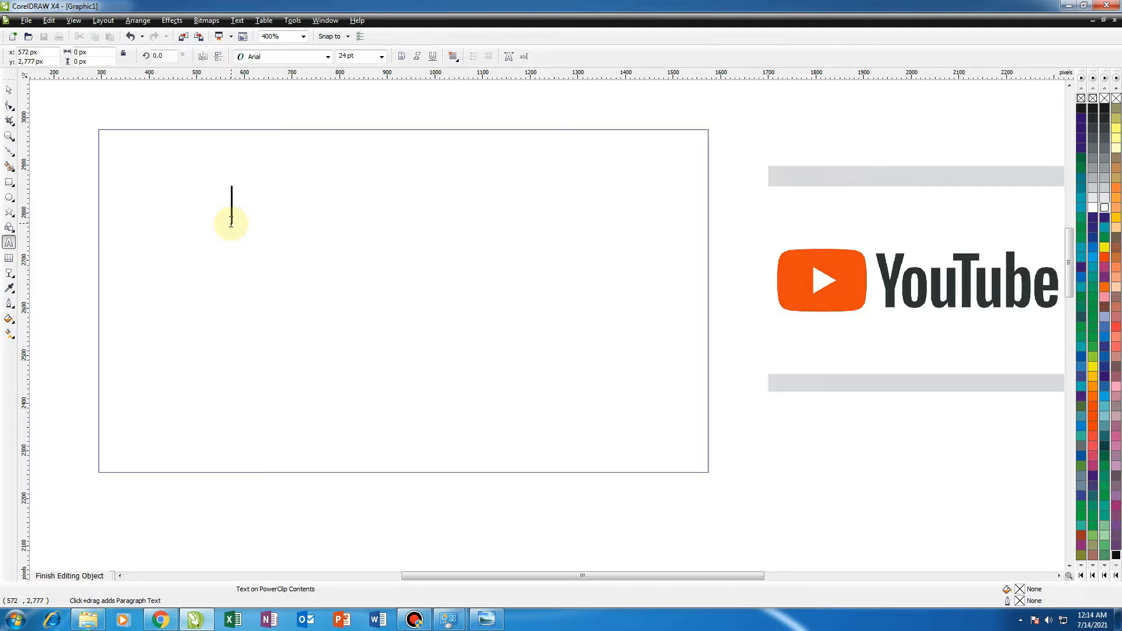
type("Cara")
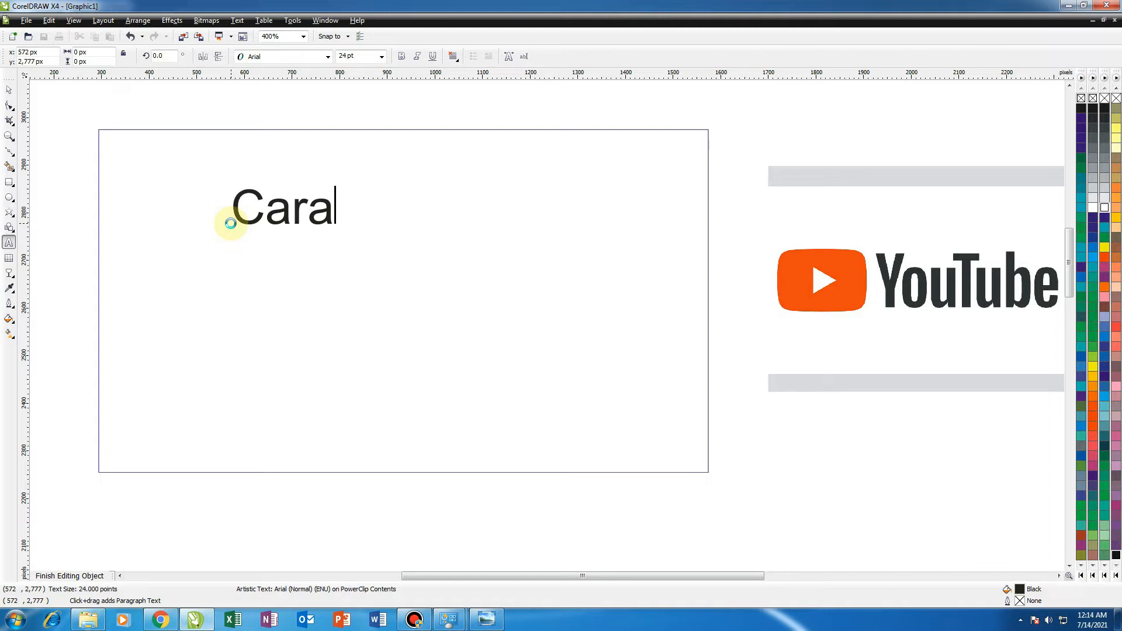
type(" membuat")
key("Return")
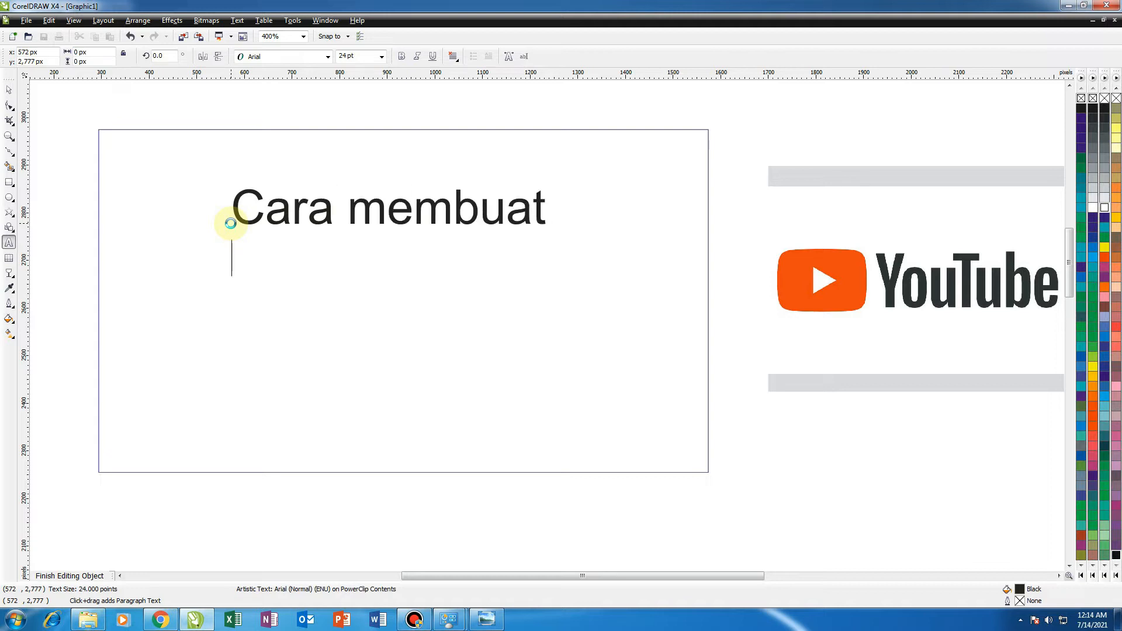
type("Th")
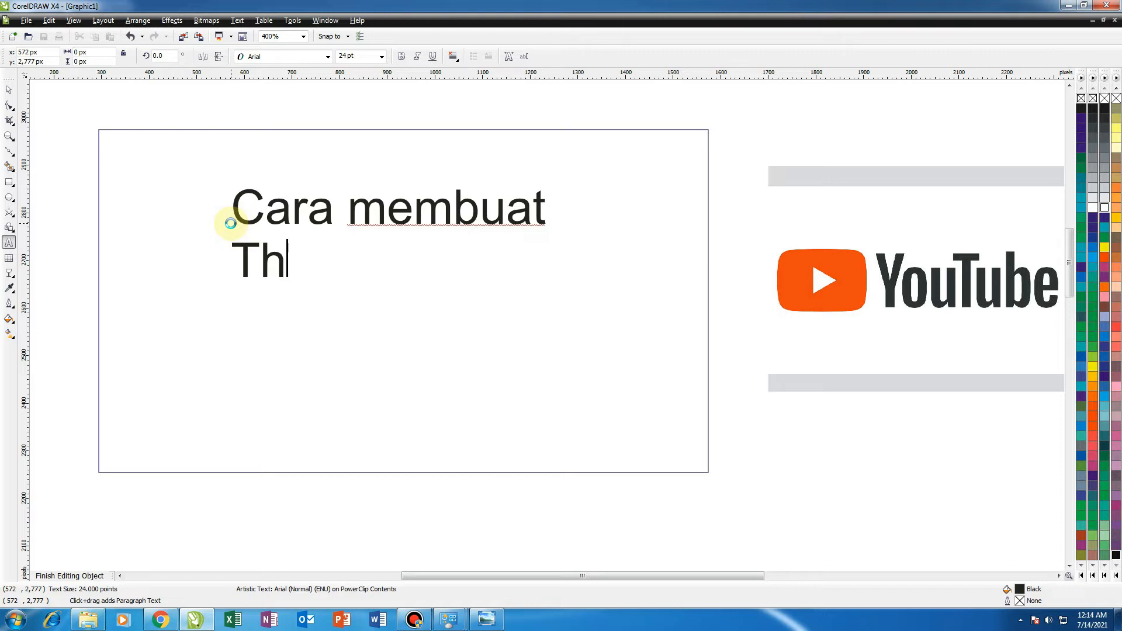
type("umbnail")
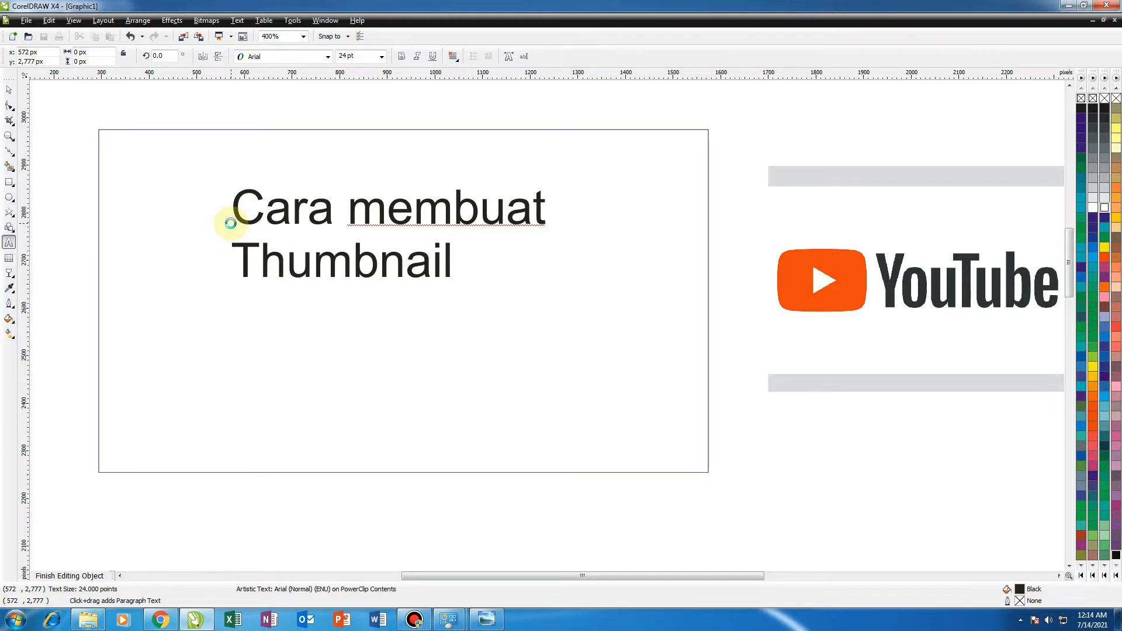
type(" you")
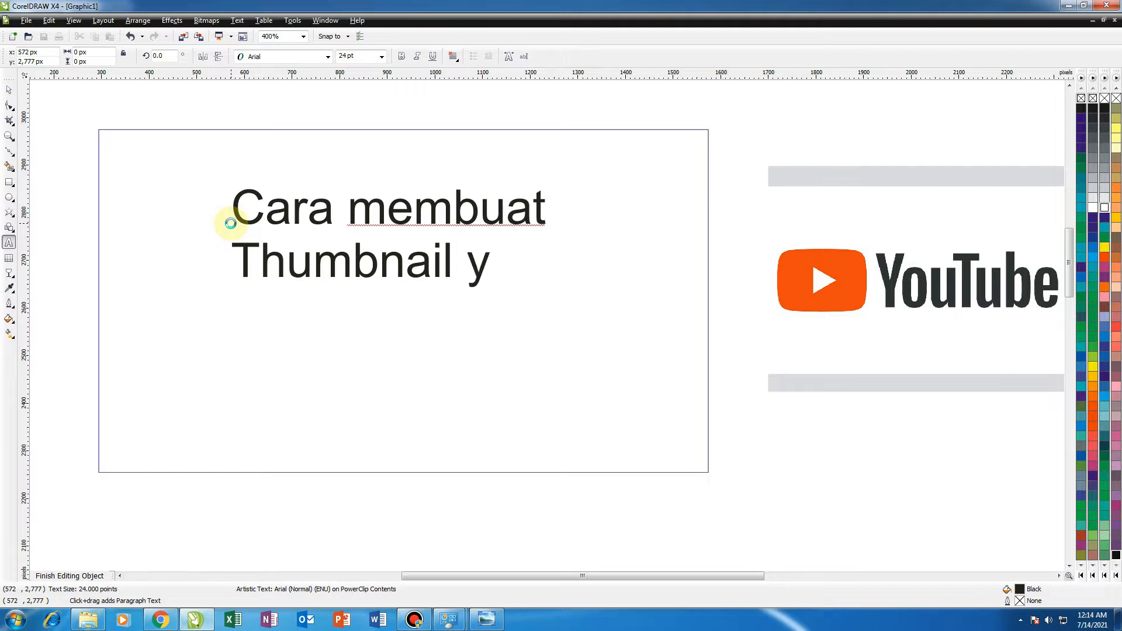
key("BackSpace")
key("BackSpace")
key("BackSpace")
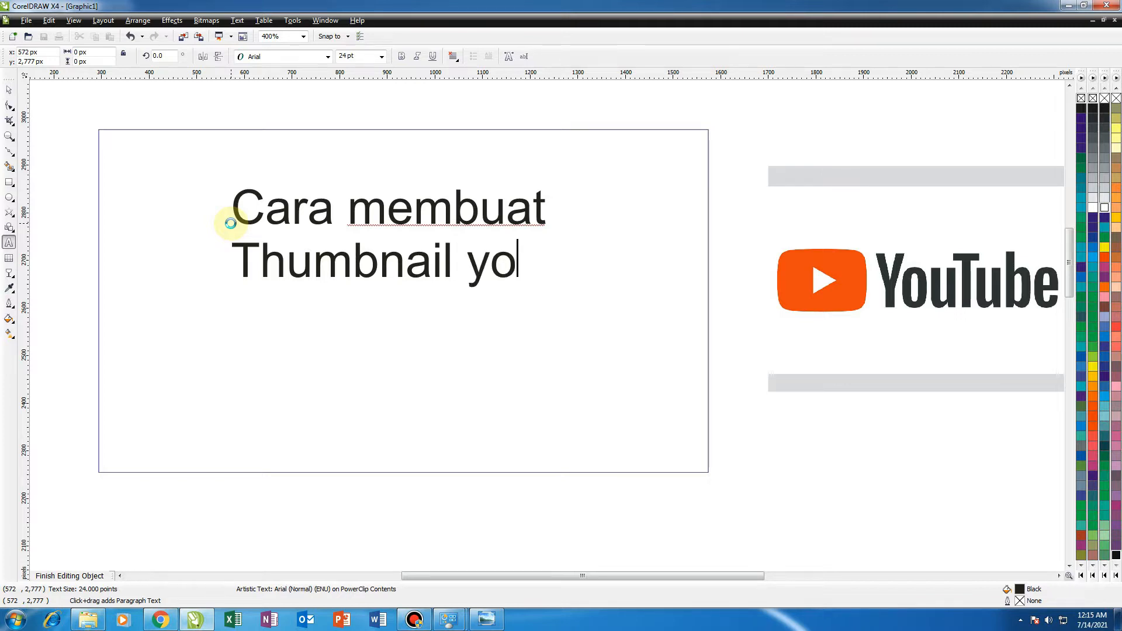
type("You")
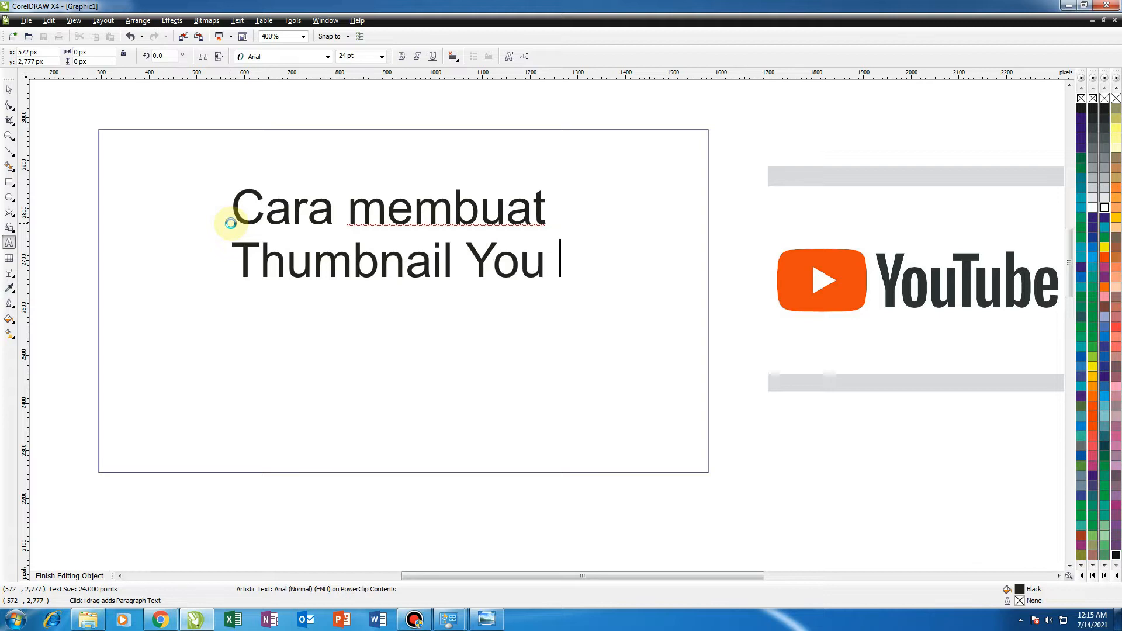
type(" Tube")
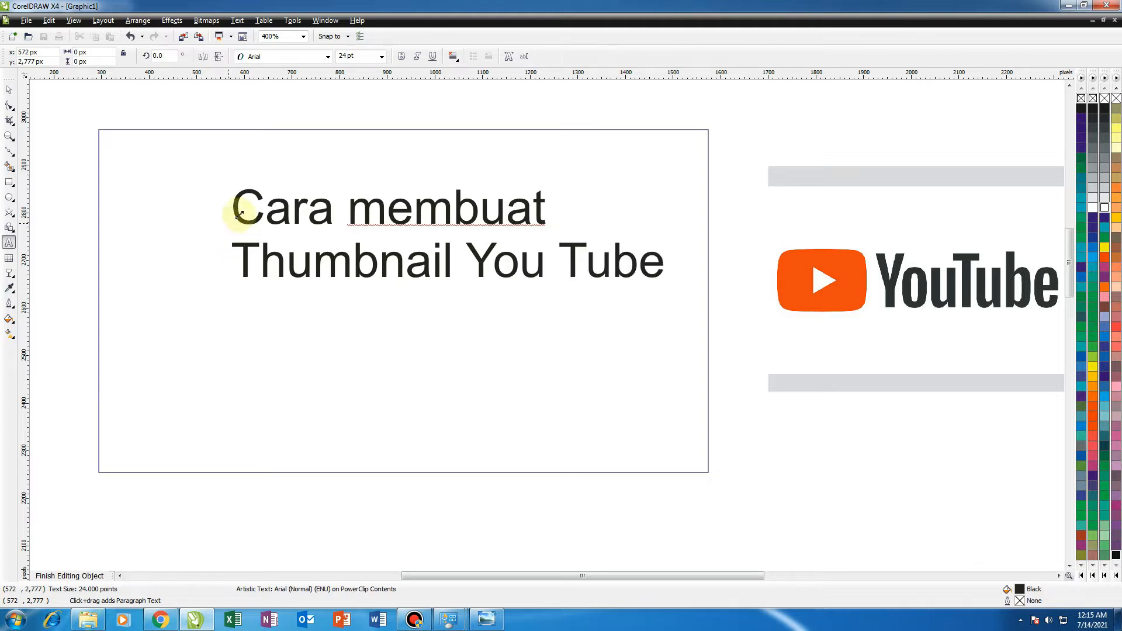
Break the title into four lines: Cara, membuat, Thumbnail, You Tube.
left_click(472, 260)
key("Return")
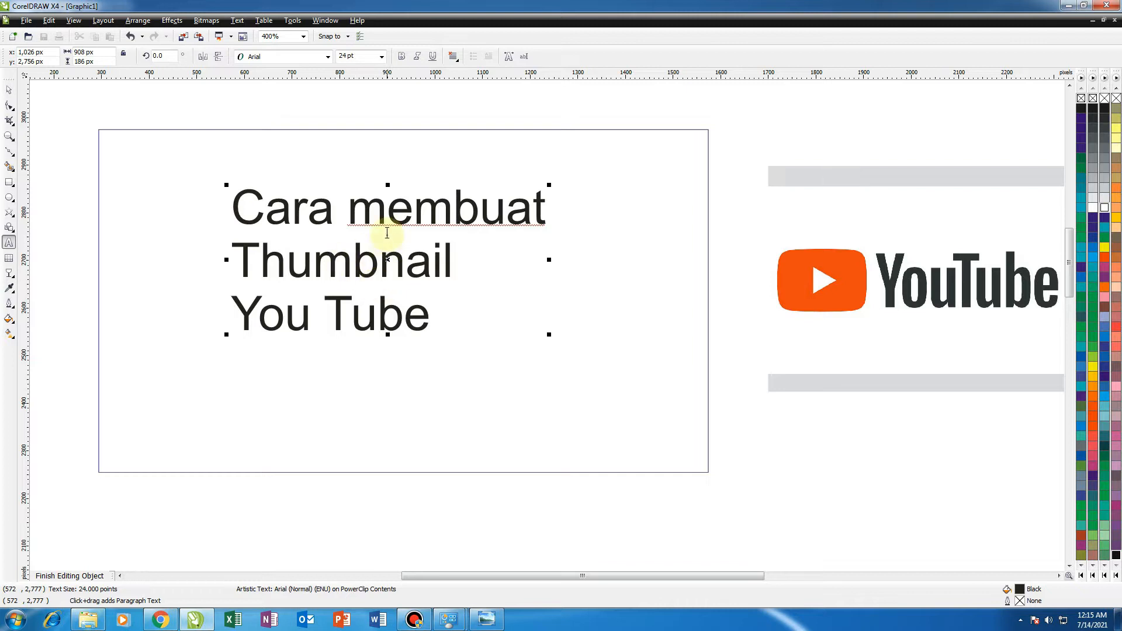
left_click(337, 217)
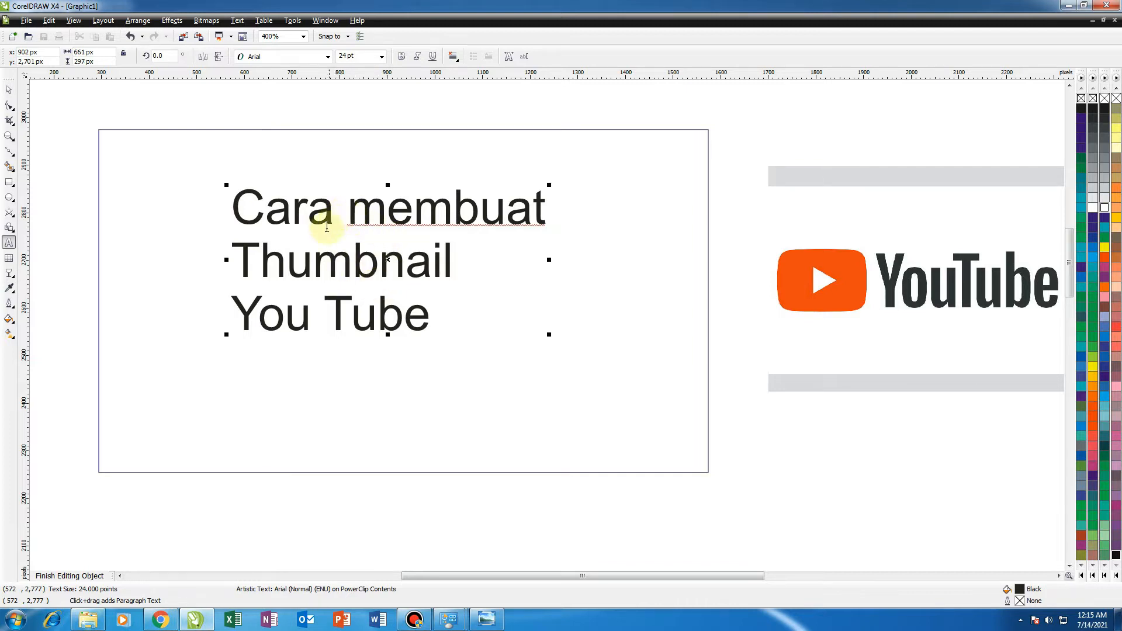
key("Return")
left_click(9, 90)
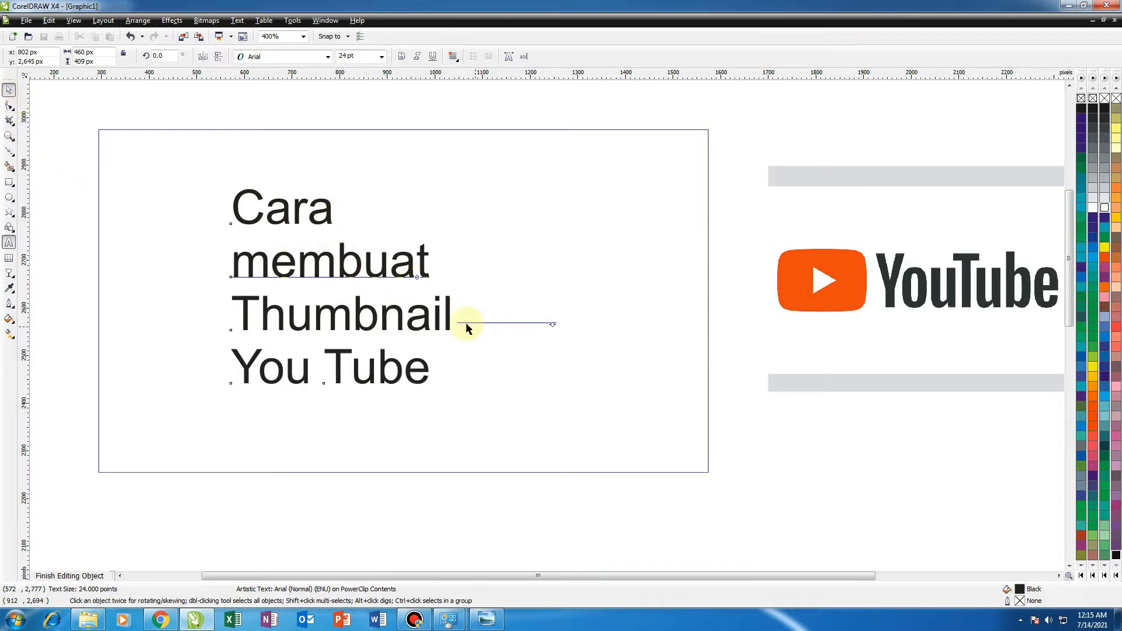
Capitalize the first letter of "membuat" to make it "Membuat".
scroll(467, 327, "down", 1)
scroll(466, 327, "up", 1)
double_click(555, 310)
left_click_drag(562, 313, 545, 309)
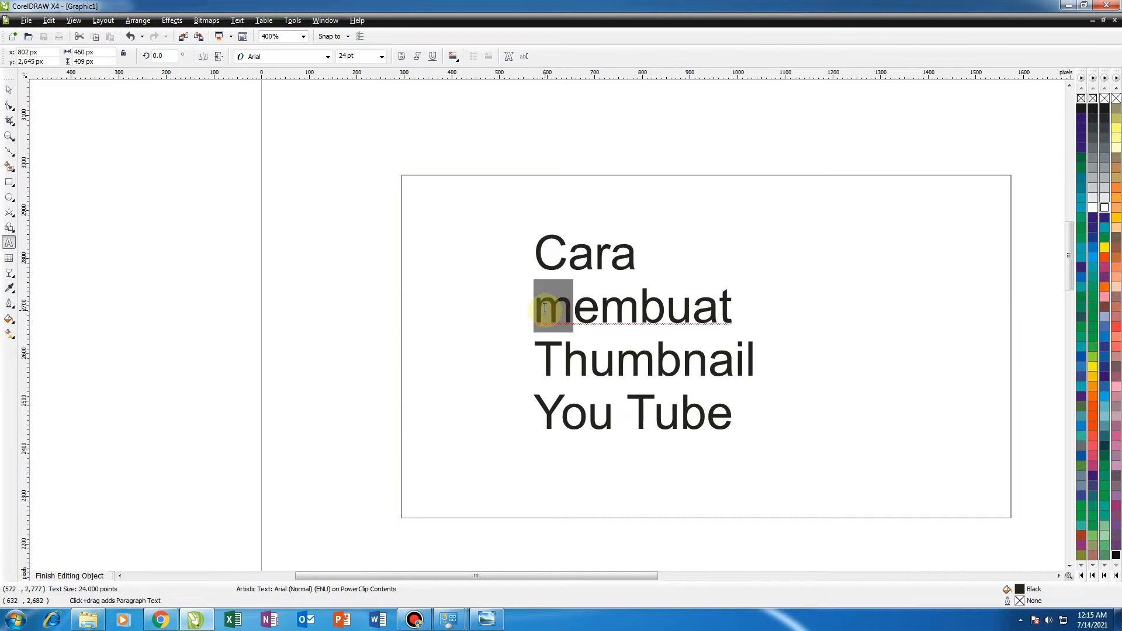
type("M")
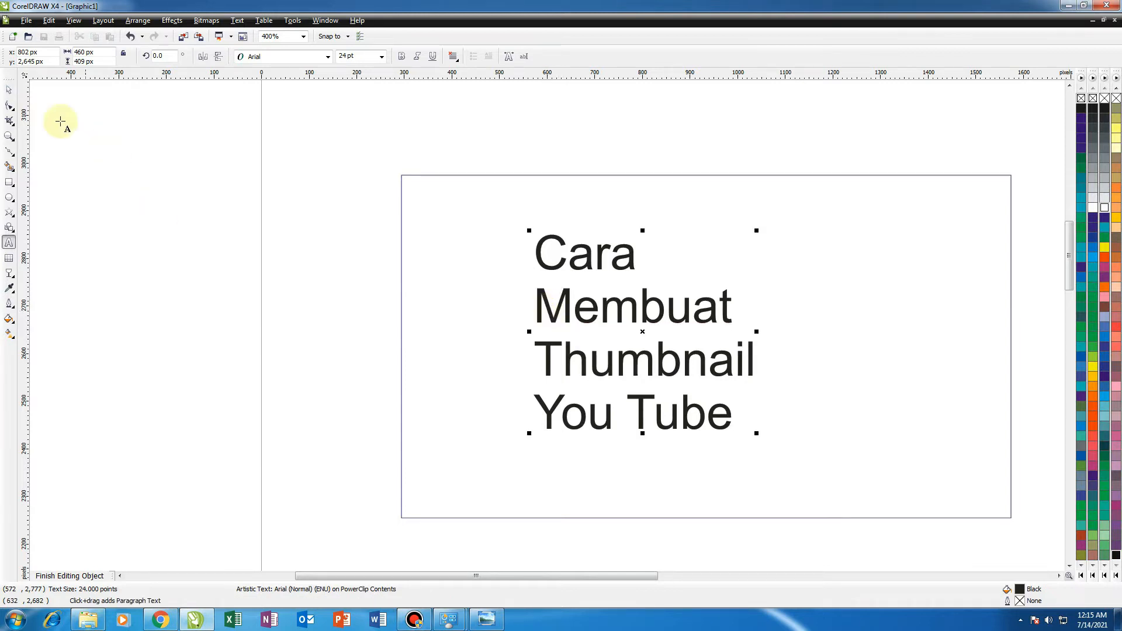
Move the title text block to the left inside the frame.
left_click(8, 91)
left_click(212, 296)
scroll(548, 330, "down", 1)
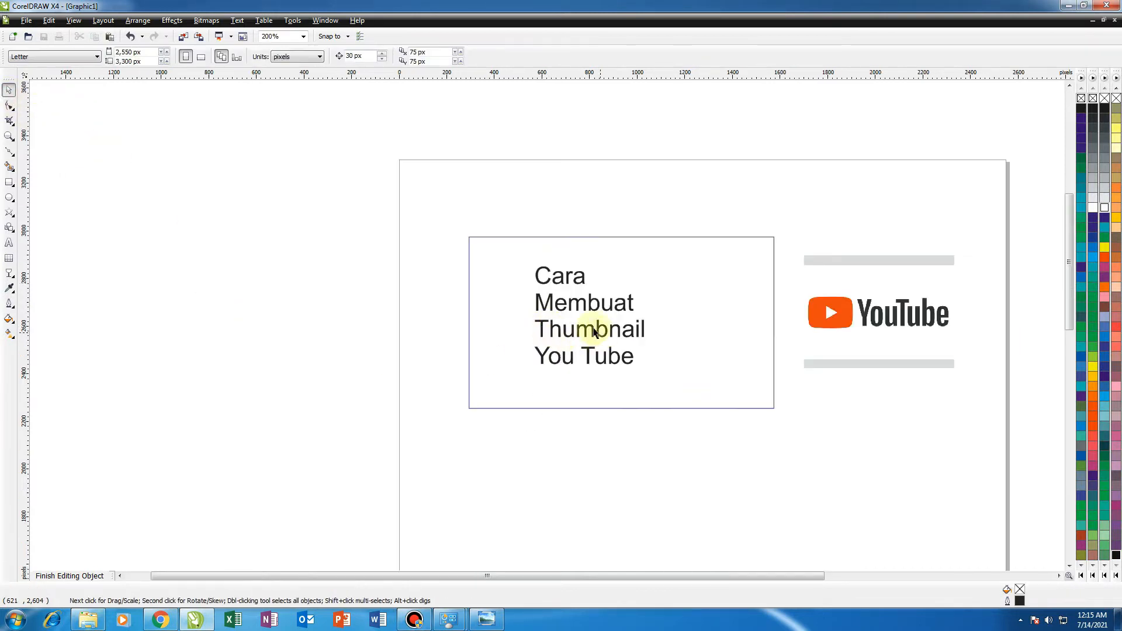
scroll(542, 328, "up", 1)
left_click_drag(537, 334, 453, 334)
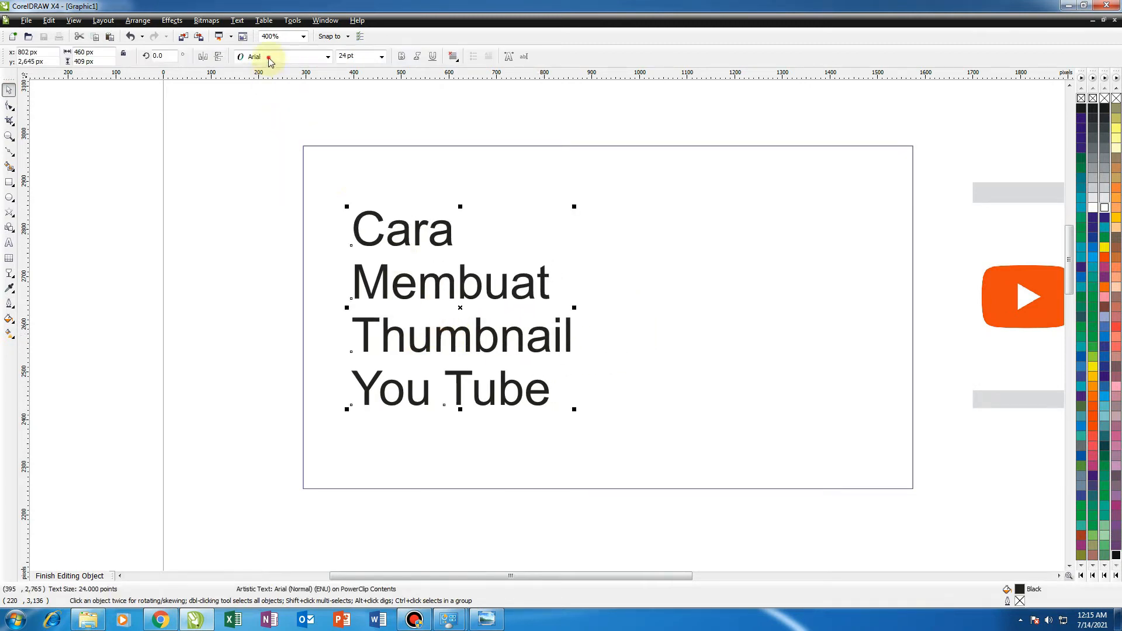
Change the title's font to Cocogoose Pro.
left_click(270, 57)
scroll(275, 279, "down", 1)
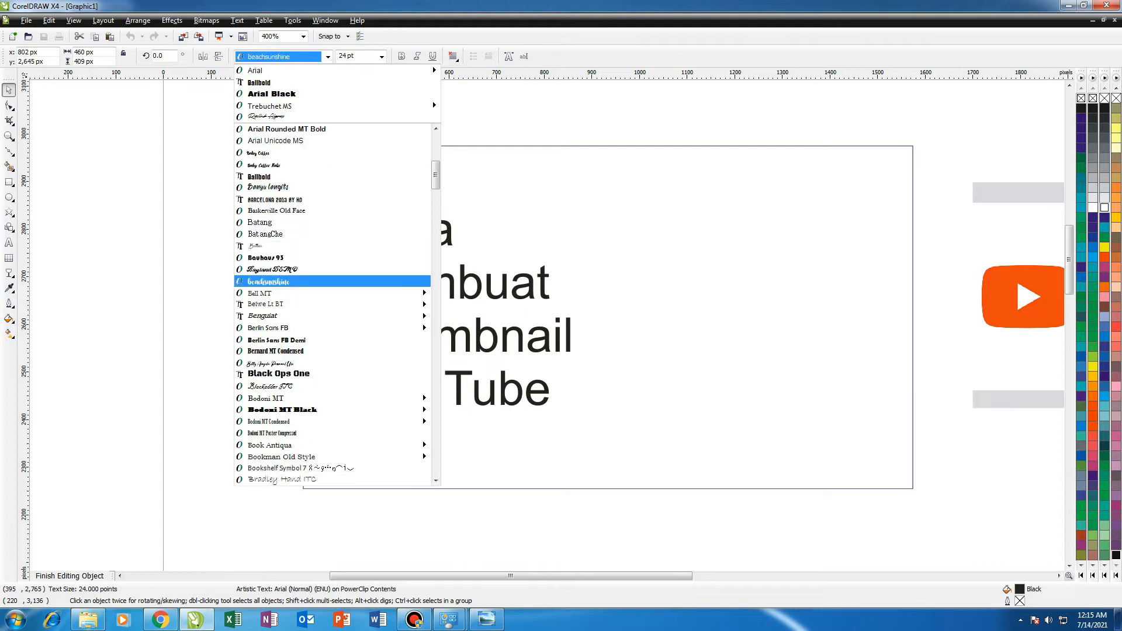
scroll(299, 297, "down", 6)
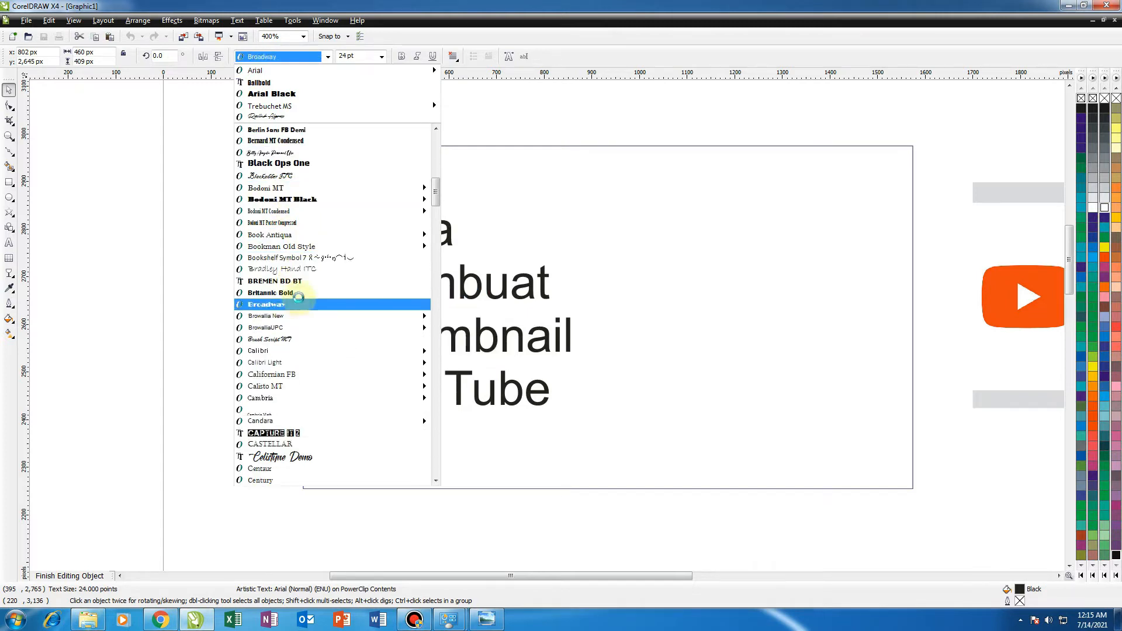
scroll(299, 298, "down", 7)
mouse_move(301, 351)
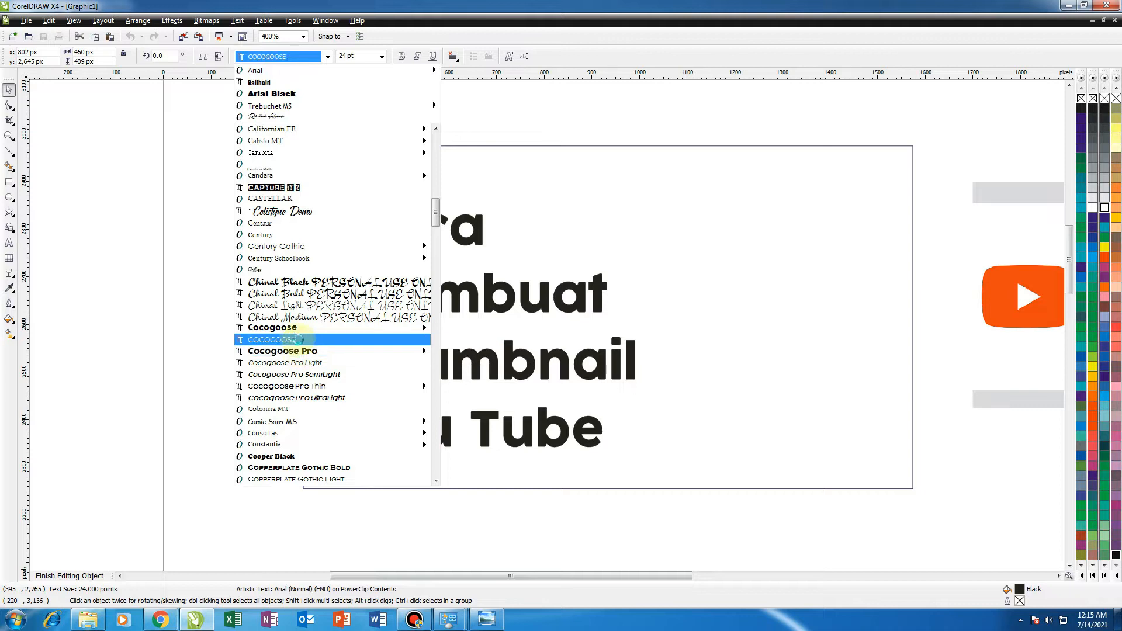
mouse_move(294, 329)
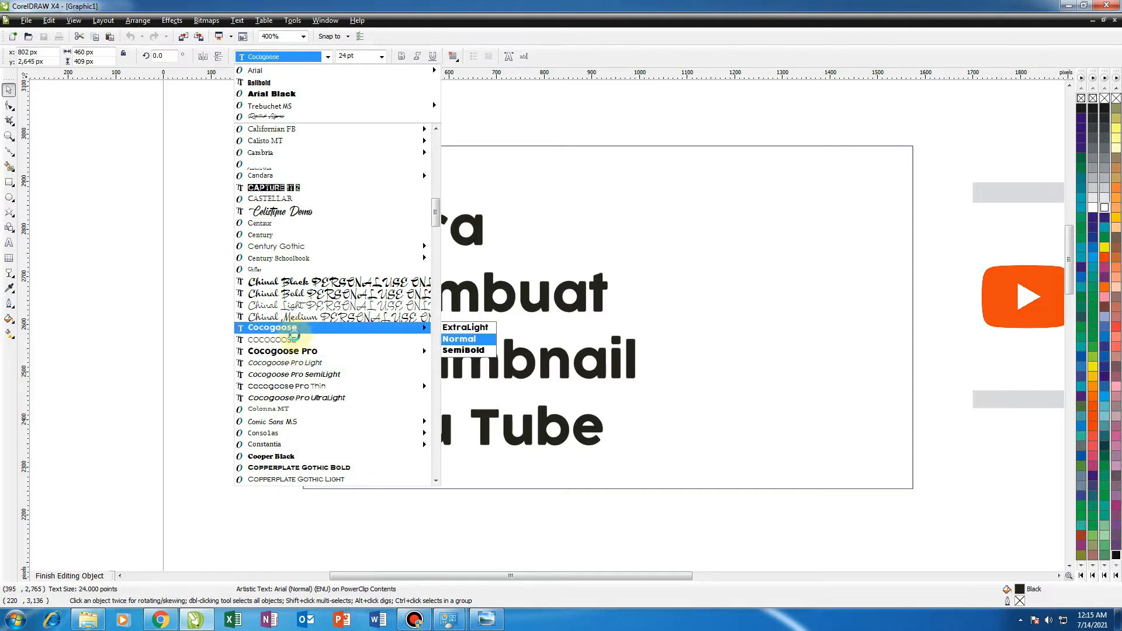
left_click(294, 351)
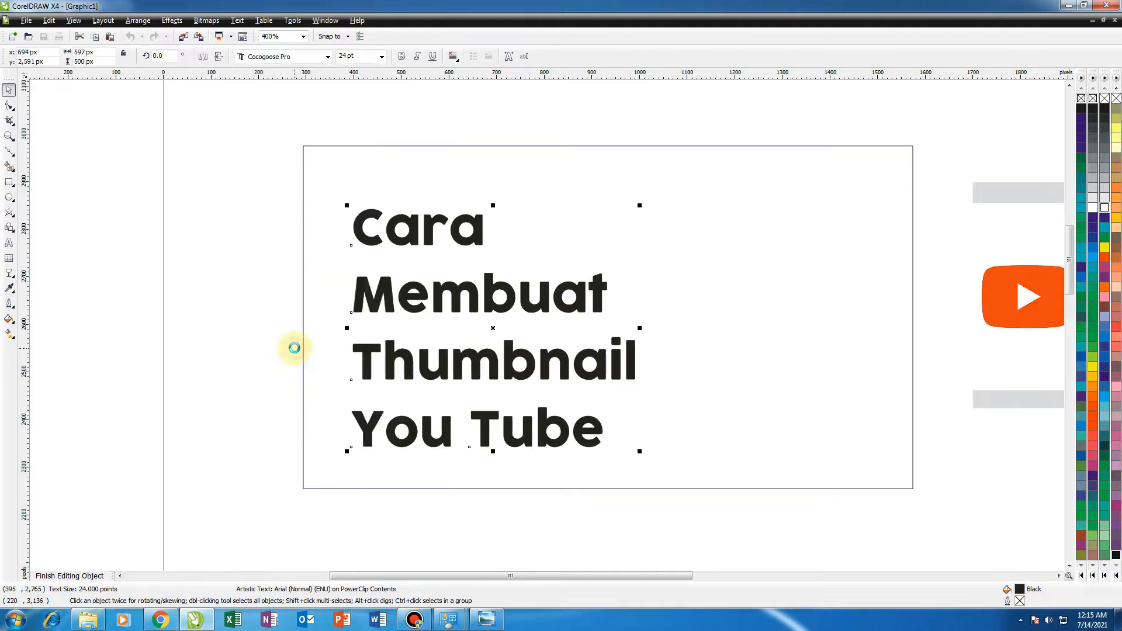
scroll(545, 325, "down", 1)
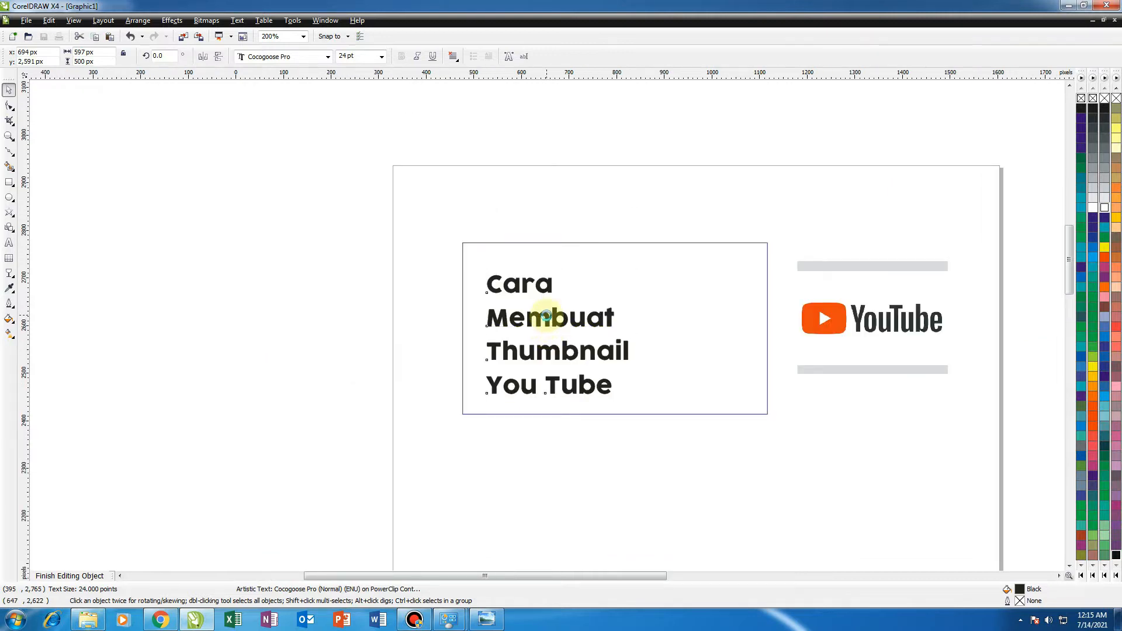
scroll(546, 322, "up", 1)
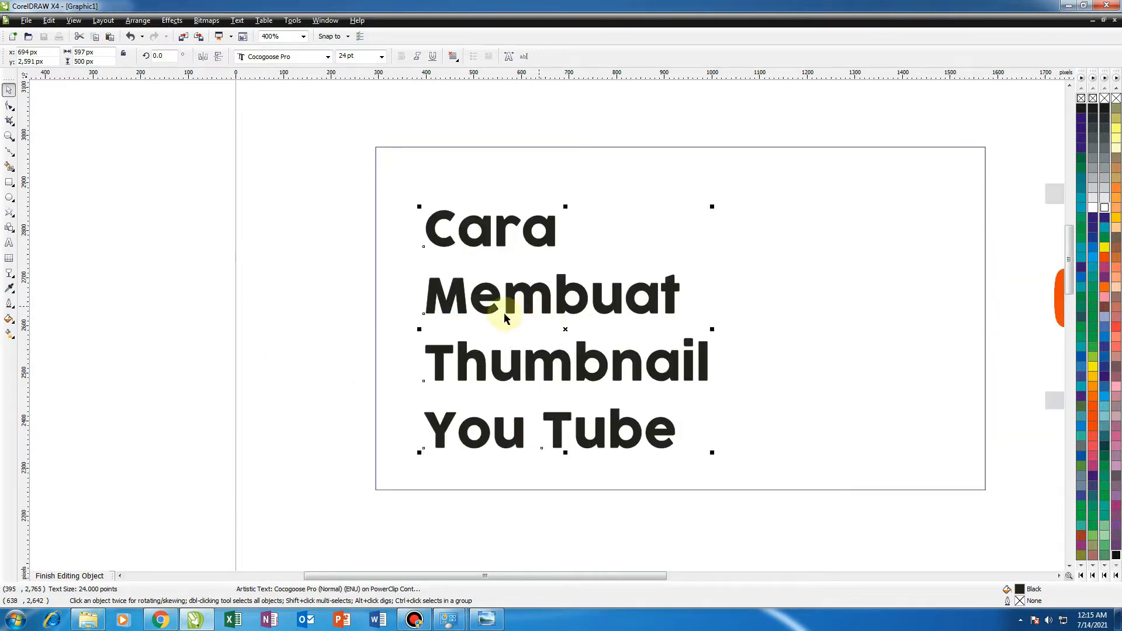
left_click(298, 333)
left_click(445, 312)
scroll(545, 325, "down", 1)
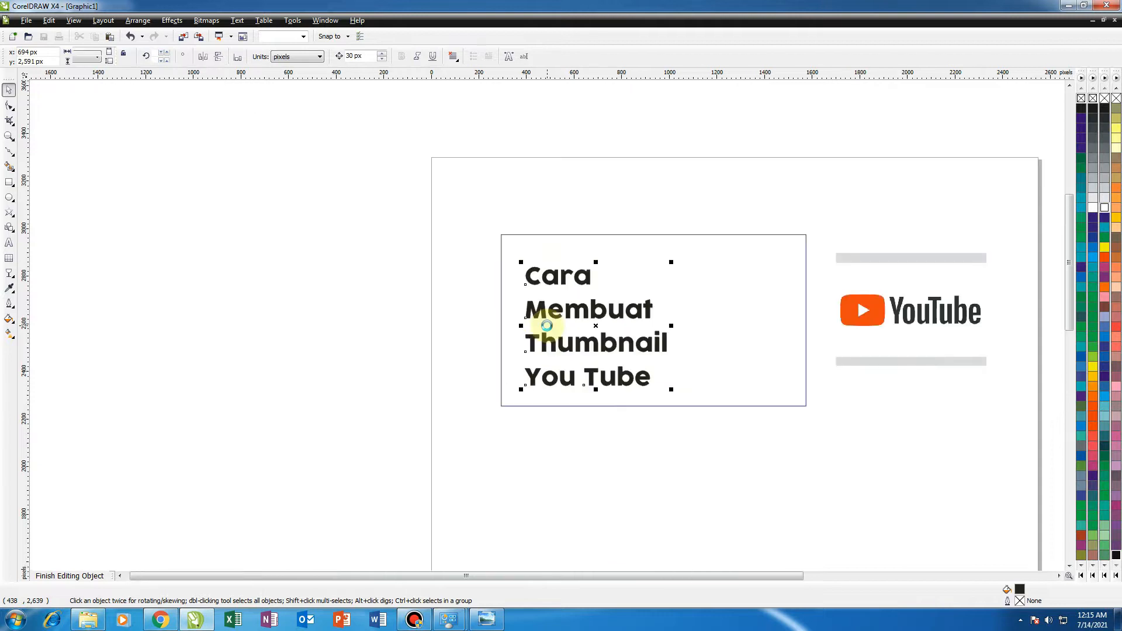
scroll(547, 329, "up", 1)
Try to break the title apart and shift the "Cara" line, then undo both changes.
left_click(269, 316)
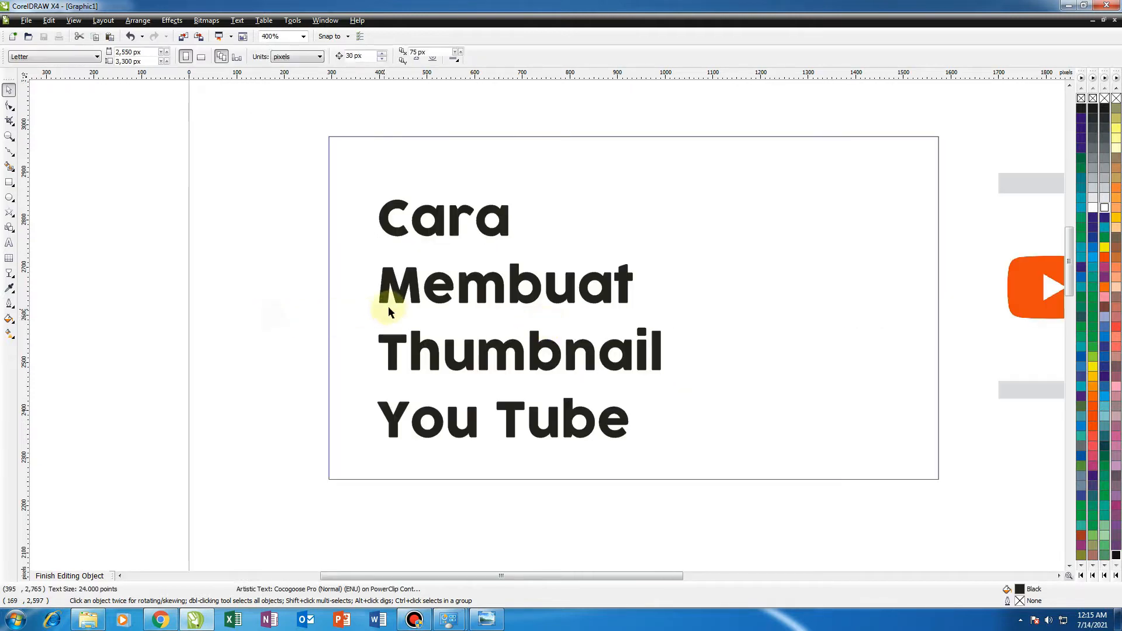
left_click(398, 299)
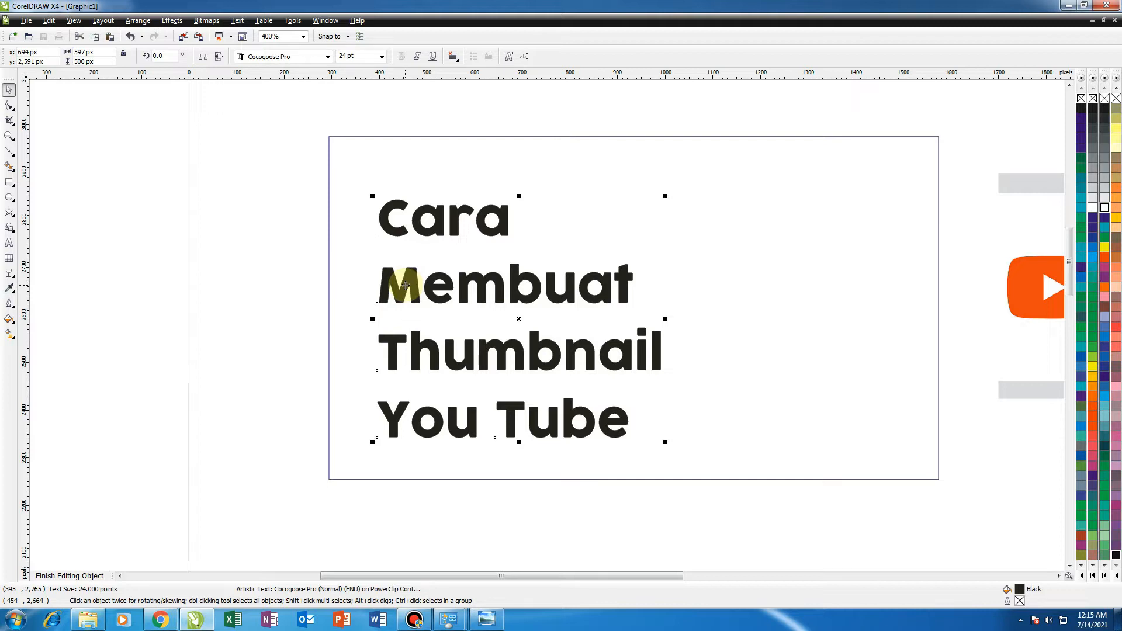
left_click(323, 313)
left_click(438, 238)
scroll(439, 239, "up", 2)
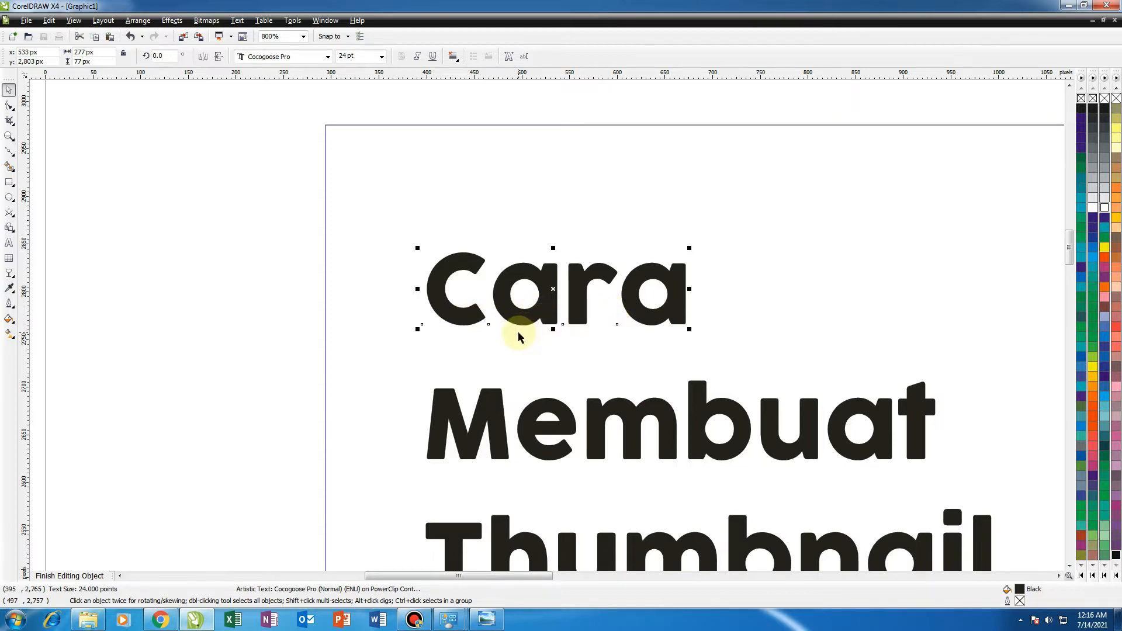
key("ctrl+k")
left_click_drag(475, 323, 460, 326)
key("ctrl+z")
key("ctrl+z")
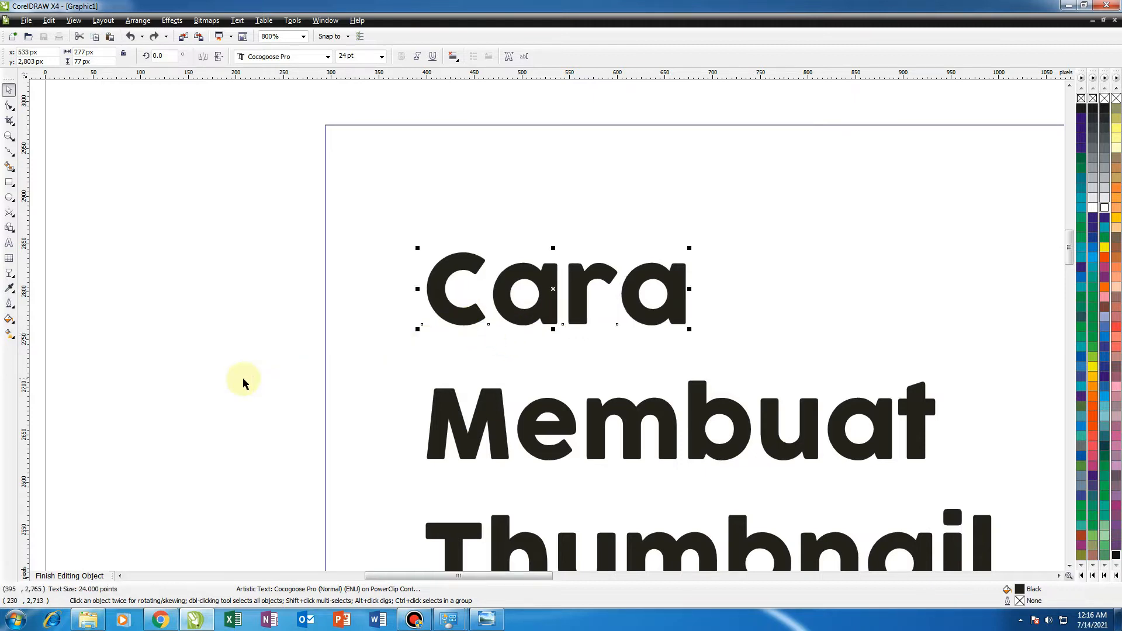
left_click(243, 380)
scroll(689, 427, "up", 1)
scroll(537, 327, "down", 2)
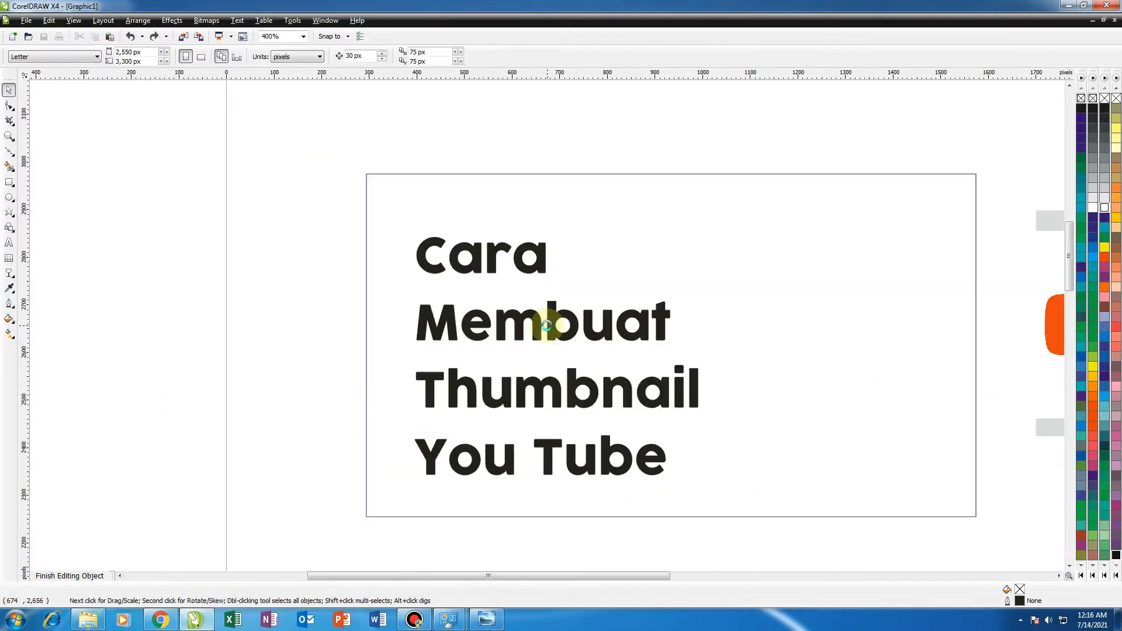
scroll(531, 327, "down", 1)
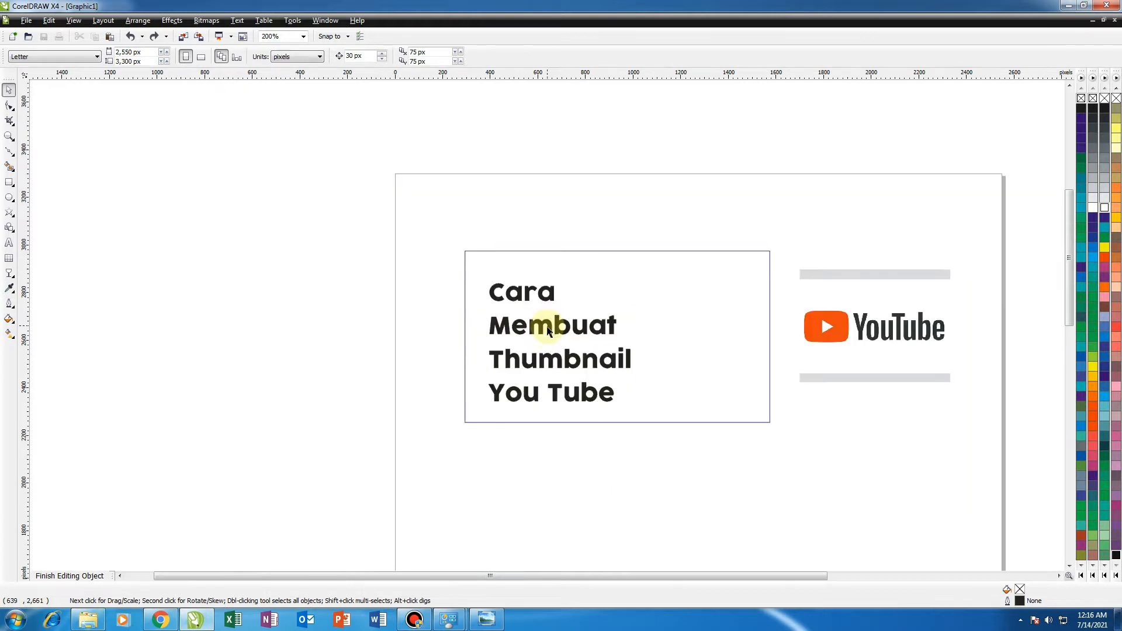
Move the "Membuat", "Thumbnail" and "You Tube" lines upward to tighten the title's line spacing.
scroll(543, 322, "up", 1)
left_click_drag(536, 327, 534, 301)
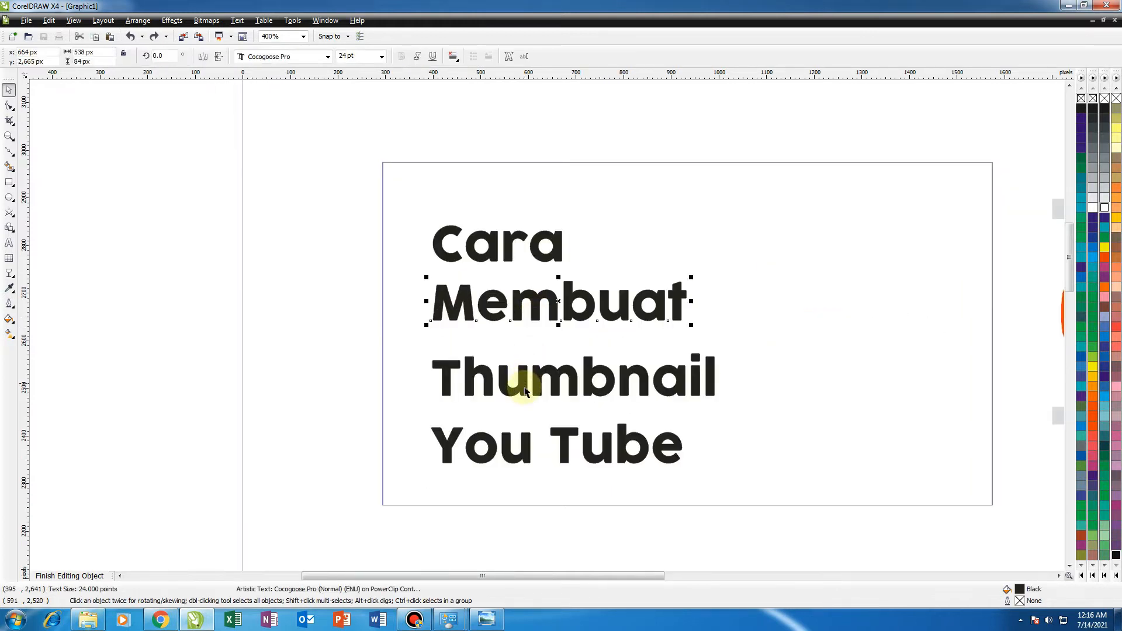
left_click_drag(526, 385, 526, 362)
left_click_drag(502, 447, 502, 414)
Select all four title lines and shift them left inside the frame.
left_click_drag(271, 430, 728, 281)
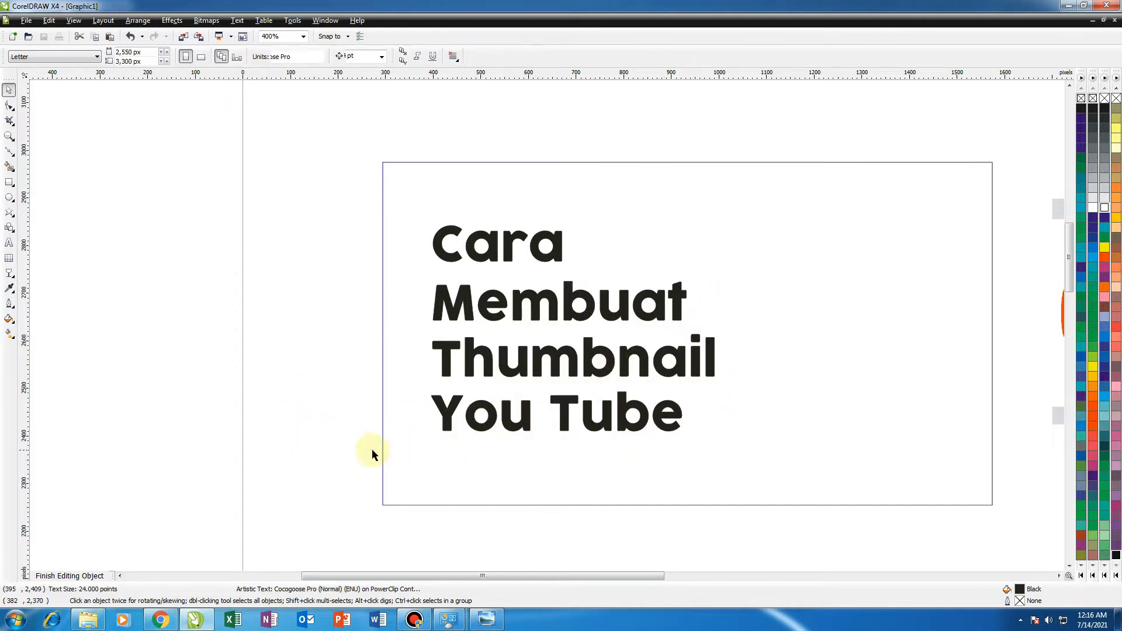
left_click_drag(339, 450, 791, 226)
left_click_drag(639, 314, 499, 328)
Draw a rectangle about 186 x 130 px over the YouTube logo's play-button icon.
scroll(629, 329, "down", 2)
left_click(693, 332)
scroll(693, 332, "up", 1)
scroll(546, 325, "up", 2)
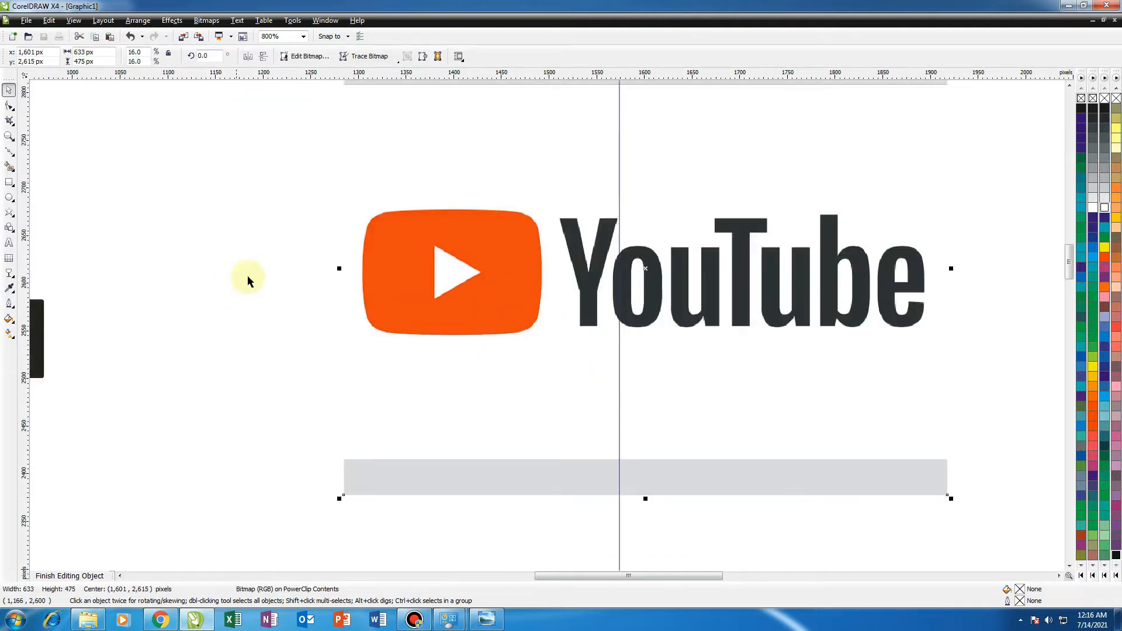
left_click(8, 182)
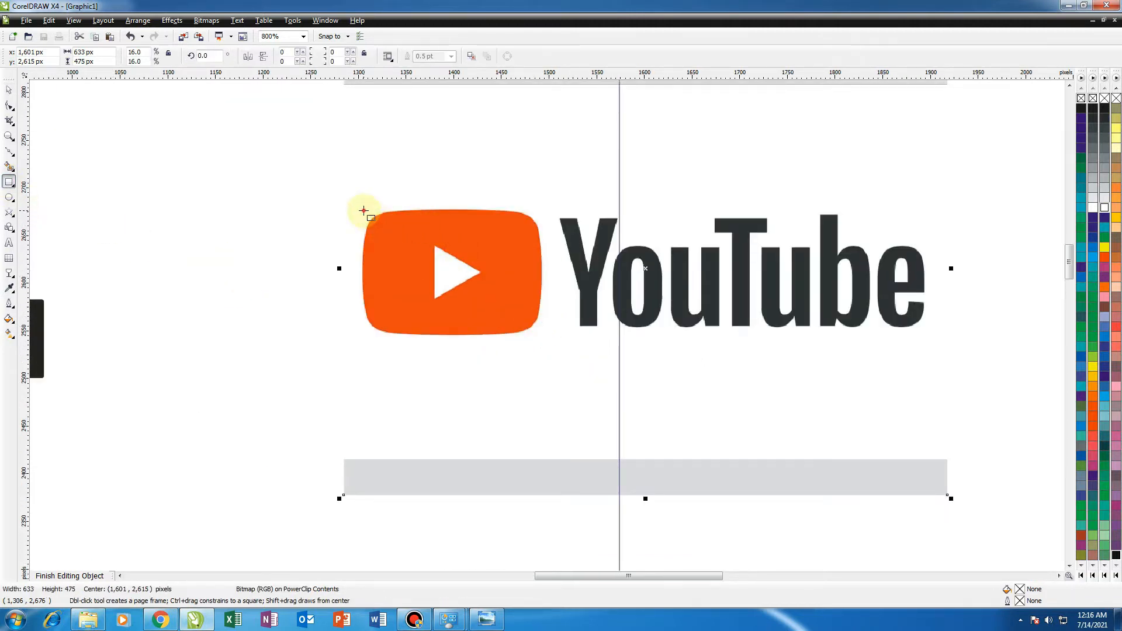
left_click_drag(364, 211, 541, 333)
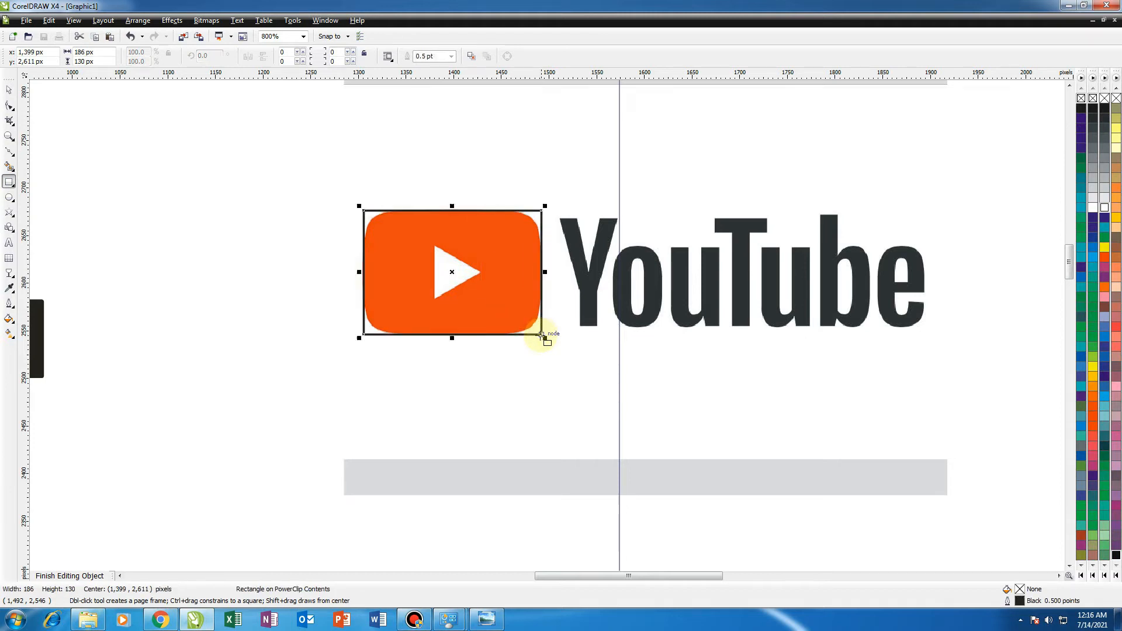
Convert the rectangle to curves, then undo the conversion.
scroll(545, 323, "up", 1)
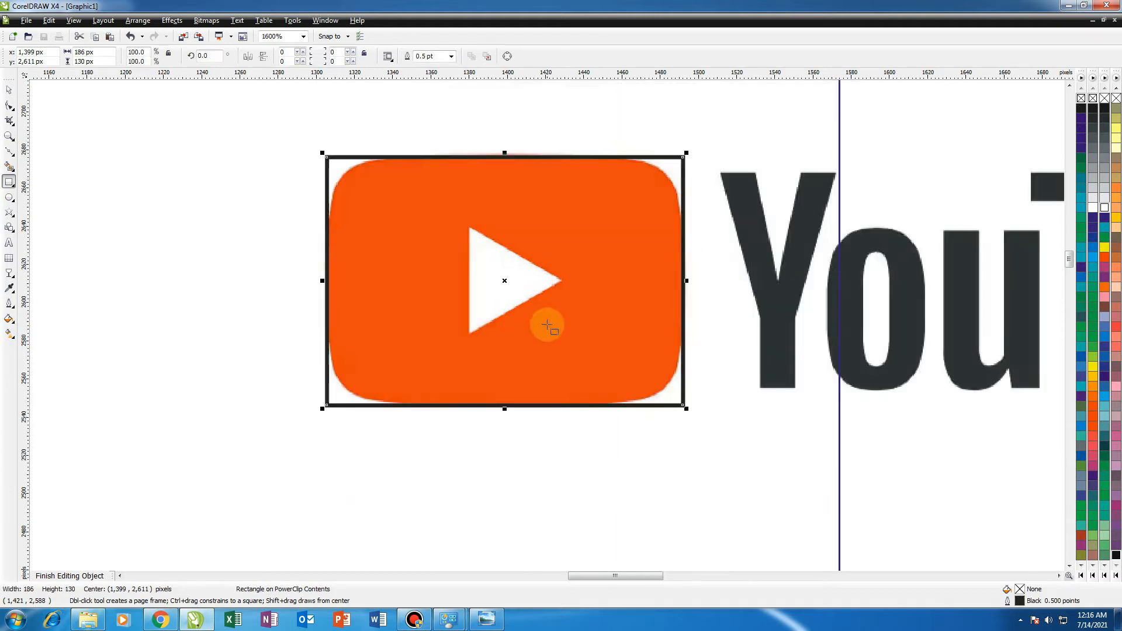
left_click(10, 104)
left_click(506, 56)
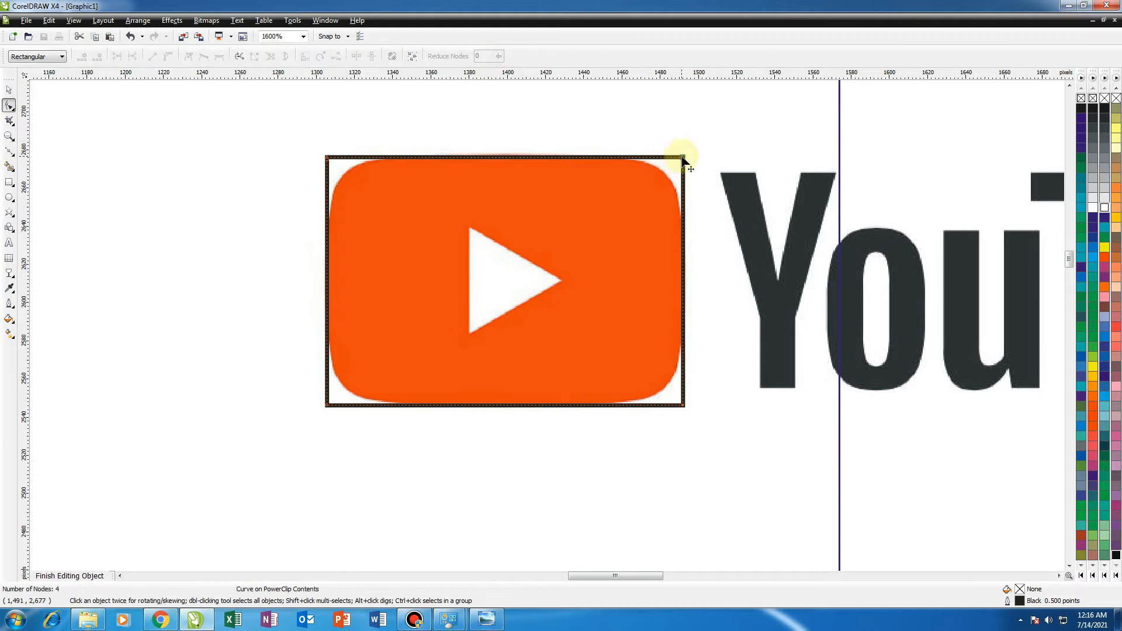
key("ctrl+z")
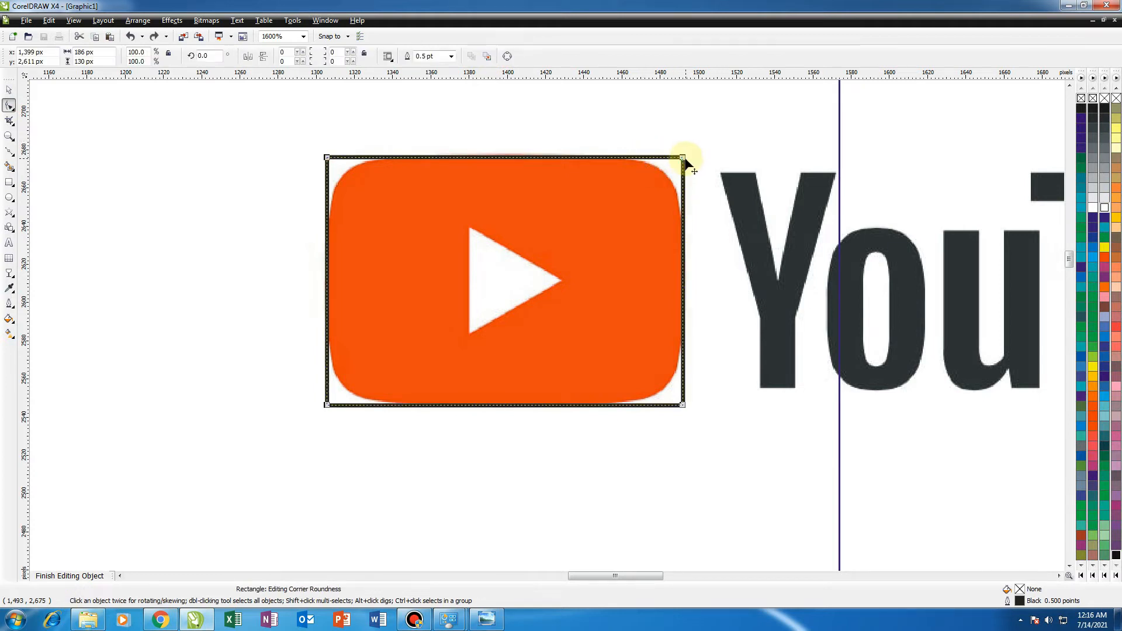
Draw a new rectangle about 181 x 129 px over the play-button icon.
left_click(10, 89)
left_click(87, 173)
left_click(9, 182)
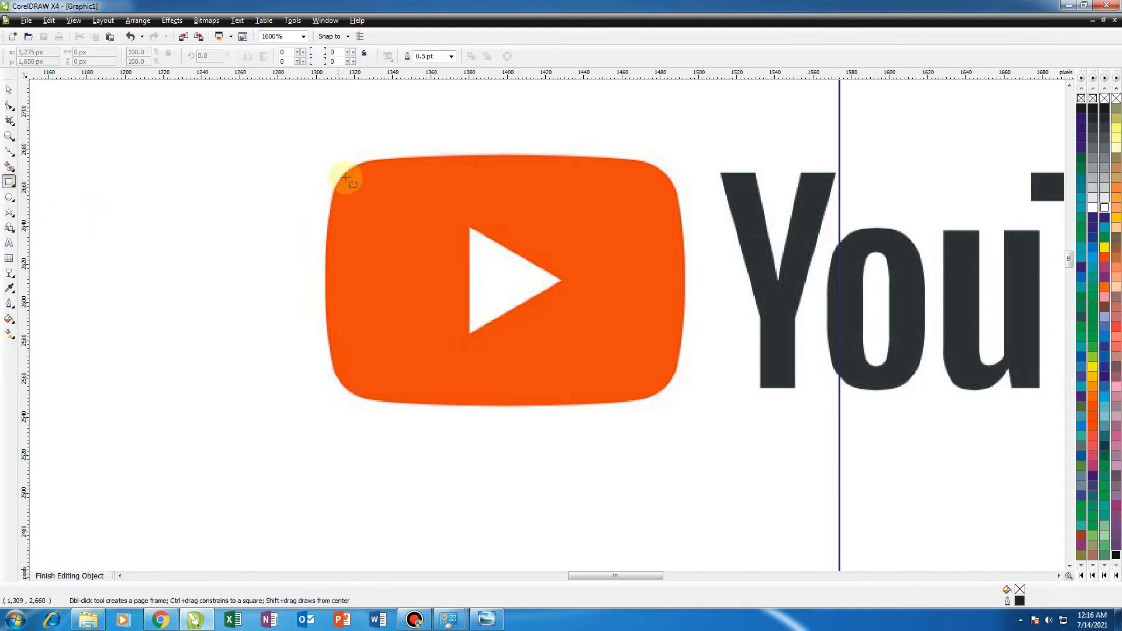
left_click_drag(337, 159, 684, 407)
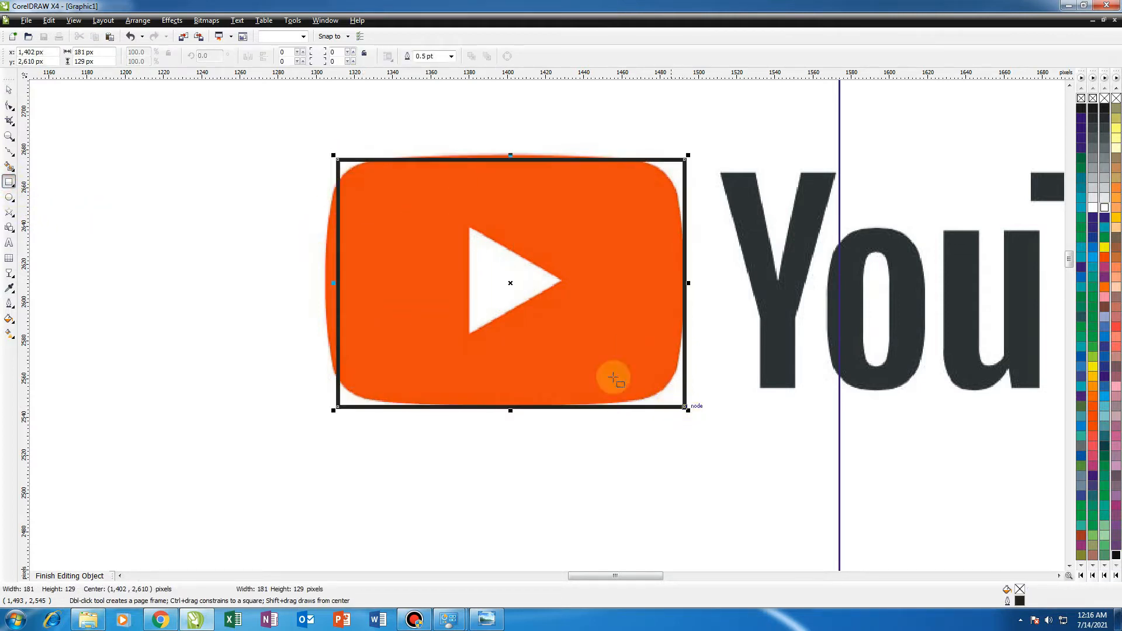
Stretch the rectangle's left side to 188 px wide and round its corners to 42 px.
left_click(8, 89)
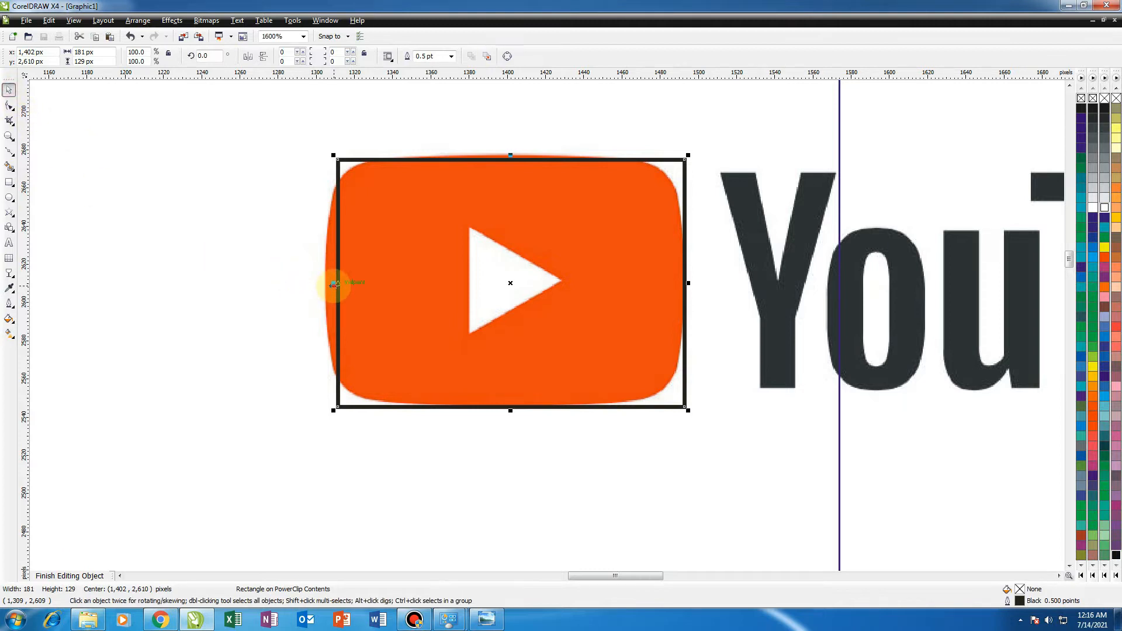
left_click_drag(334, 283, 322, 283)
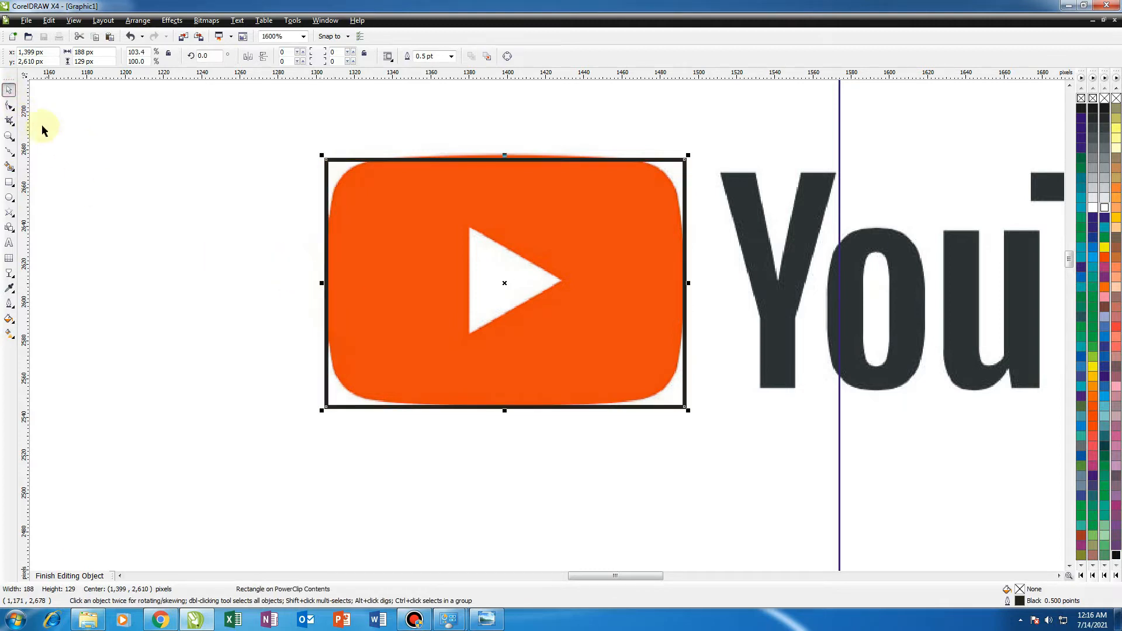
left_click(10, 107)
left_click_drag(326, 159, 380, 178)
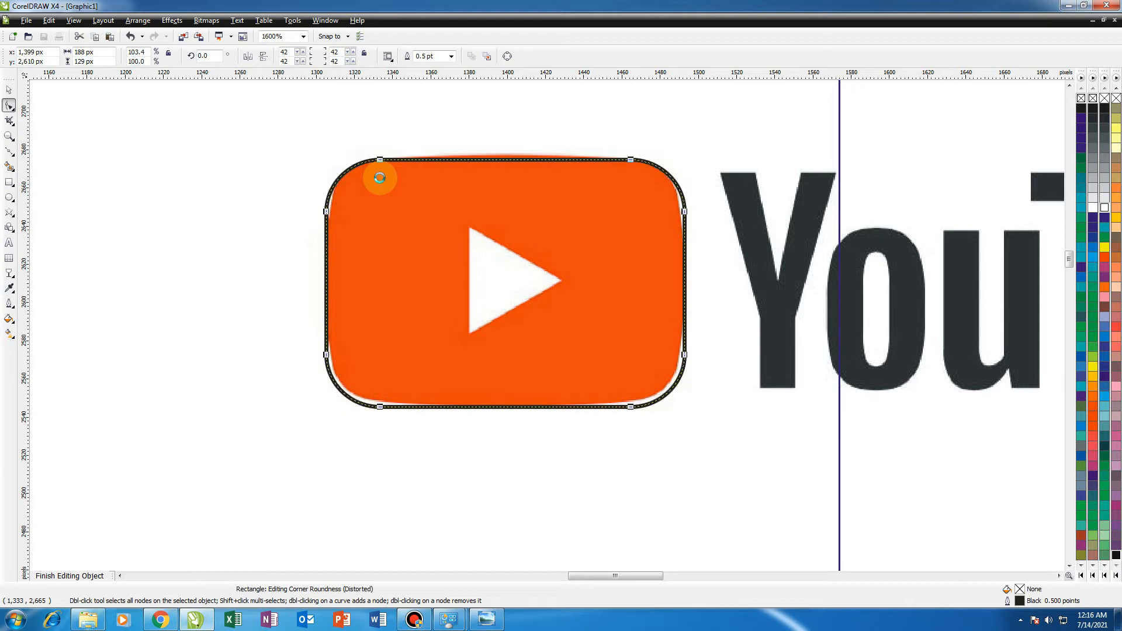
left_click(12, 90)
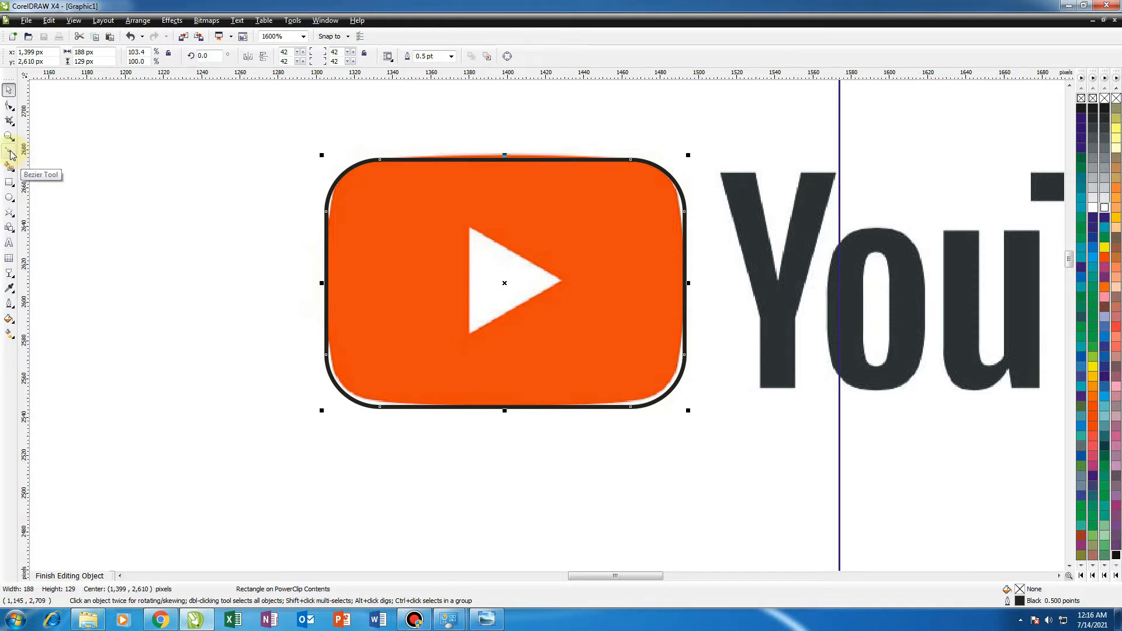
Trace a closed triangle over the white play arrow with the Bezier tool.
left_click(10, 152)
scroll(483, 278, "up", 1)
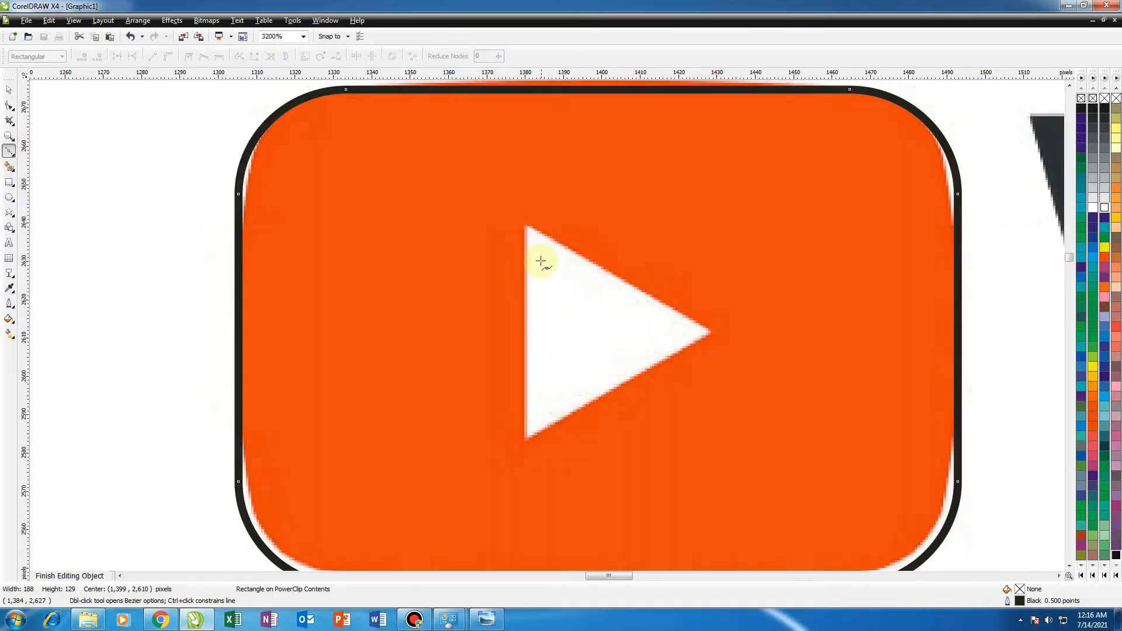
left_click(527, 229)
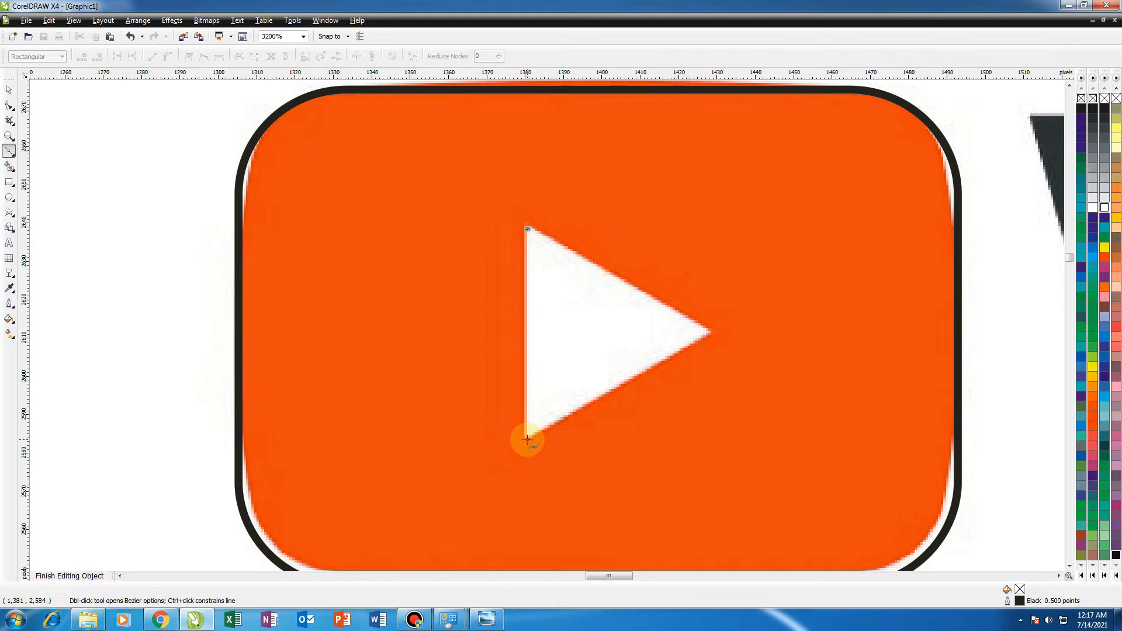
left_click(527, 439)
left_click(714, 333)
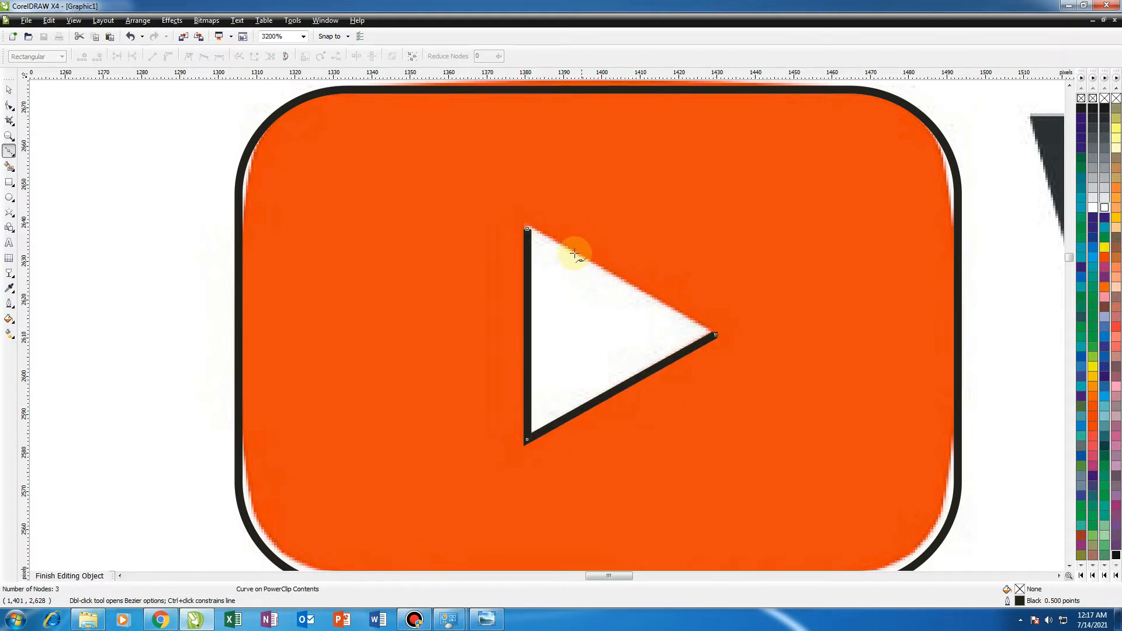
left_click(528, 229)
left_click(9, 90)
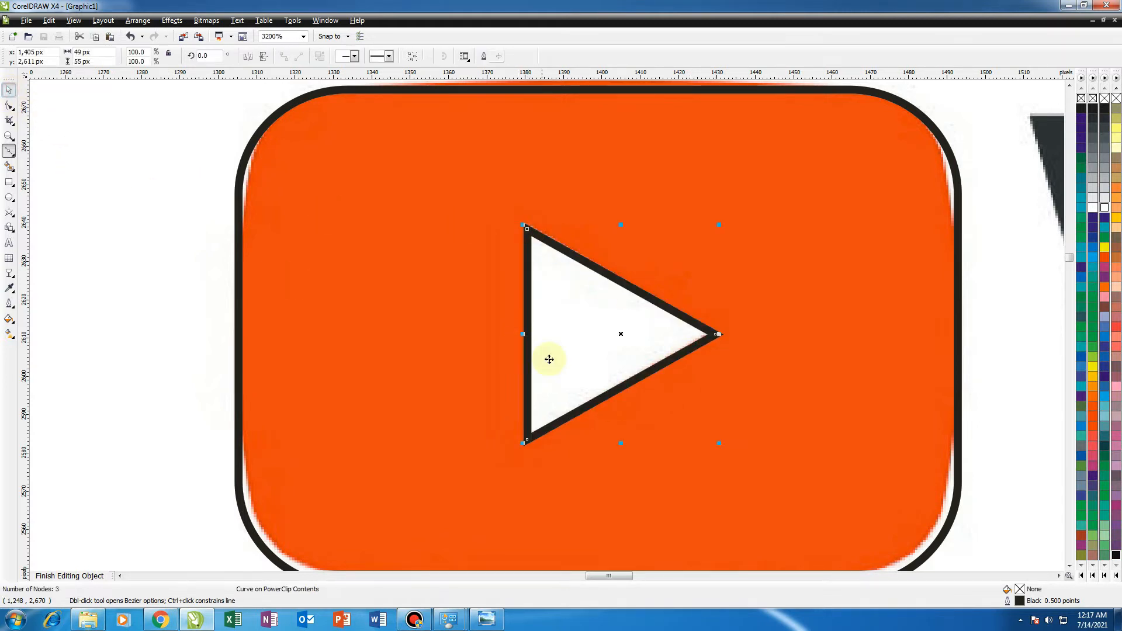
scroll(548, 358, "down", 3)
scroll(558, 328, "down", 1)
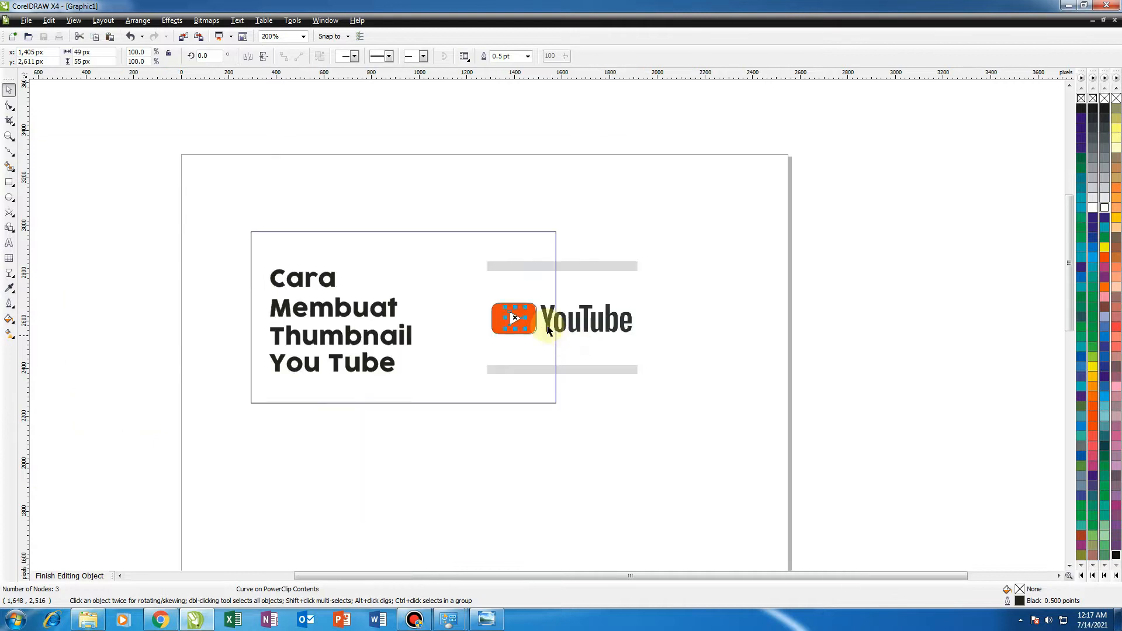
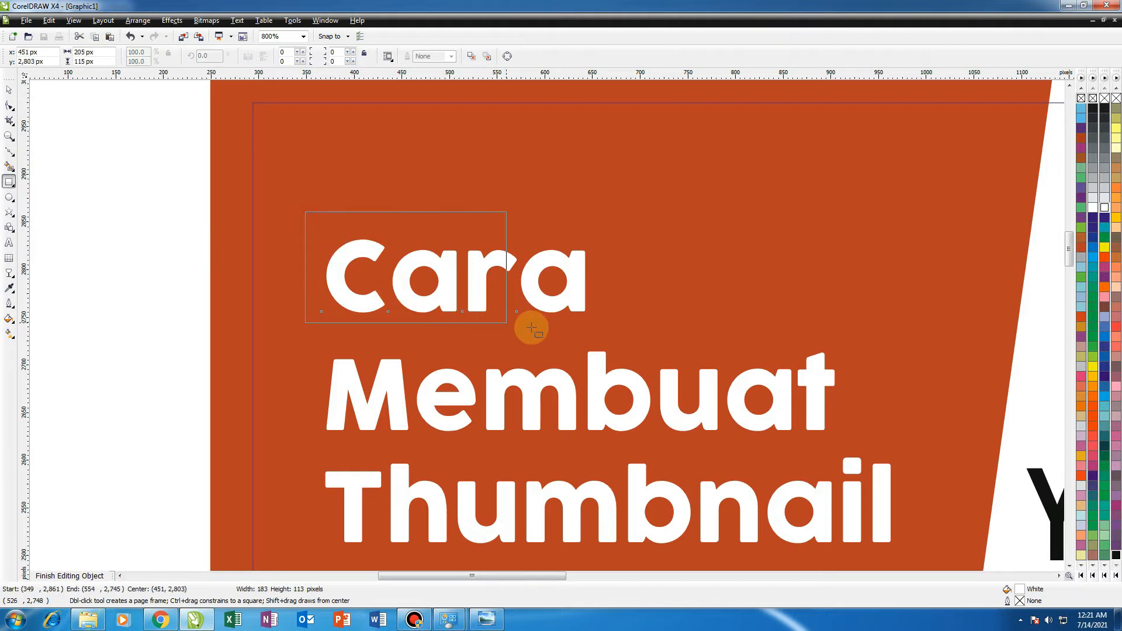
Enlarge the rectangle to frame the word Cara, about 397 x 122 px, and skew it into a parallelogram.
left_click(9, 89)
left_click_drag(494, 207, 498, 216)
left_click(498, 219)
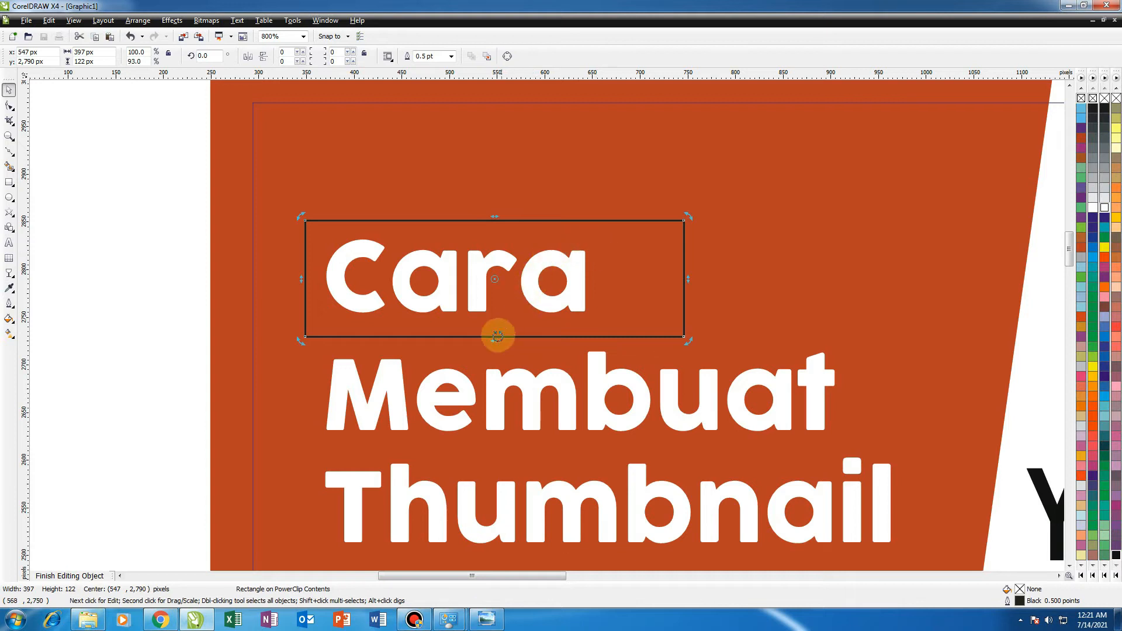
left_click_drag(492, 342, 531, 356)
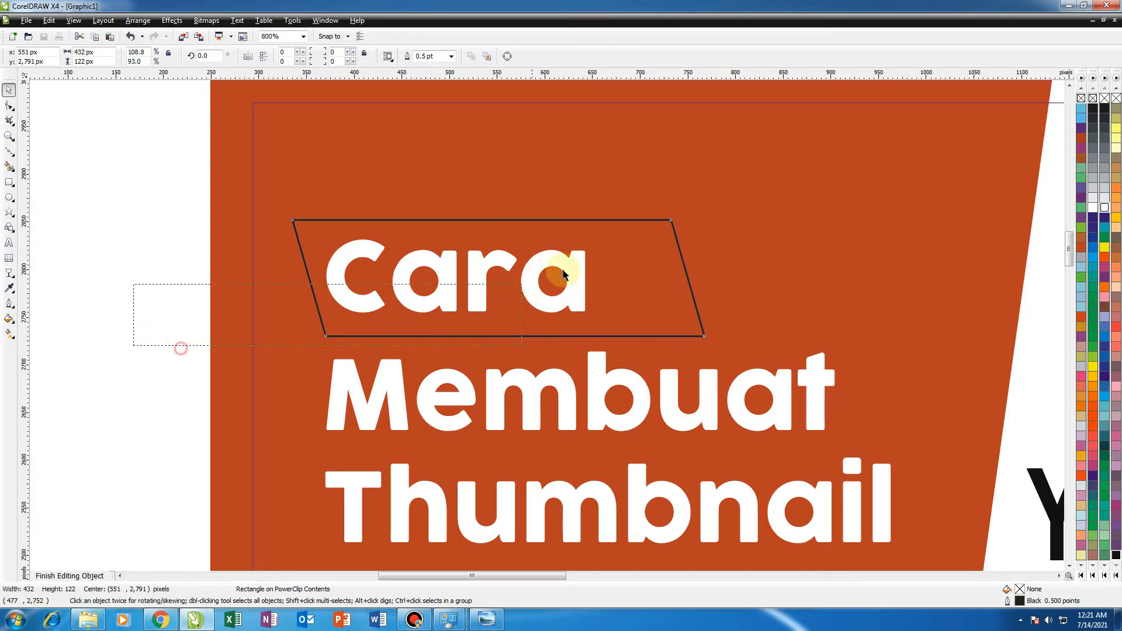
Move the Cara text about 40 px right inside the parallelogram.
left_click_drag(446, 281, 490, 281)
left_click(647, 296)
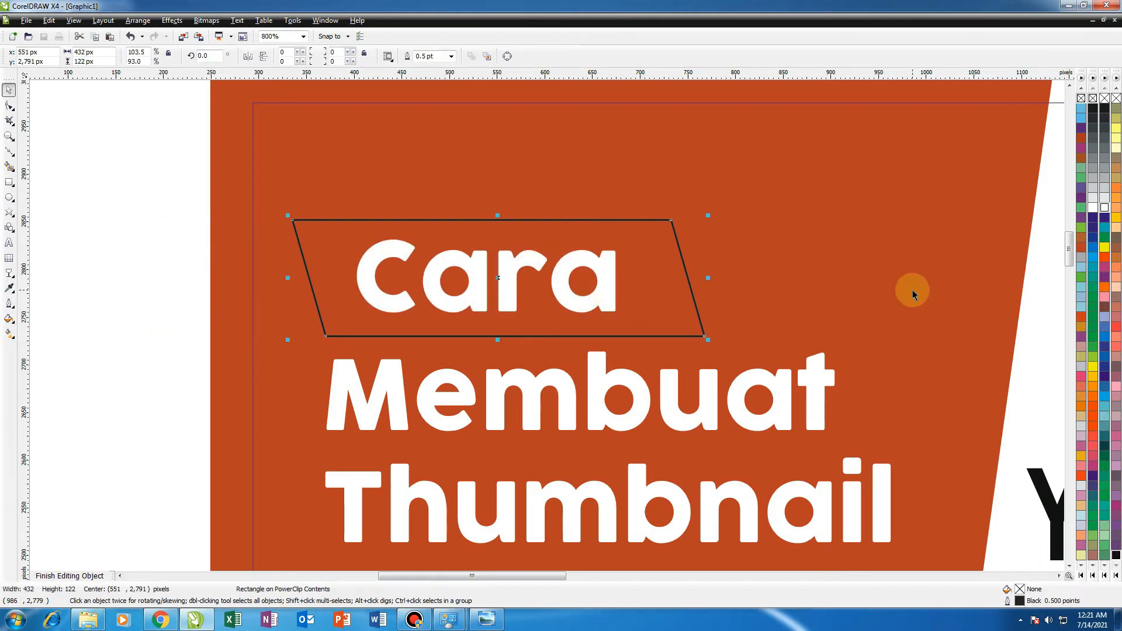
Fill the parallelogram deep yellow and remove its outline.
left_click(1116, 217)
right_click(1093, 98)
Bring the Cara text in front of the yellow parallelogram and color it black.
left_click_drag(140, 366, 663, 188)
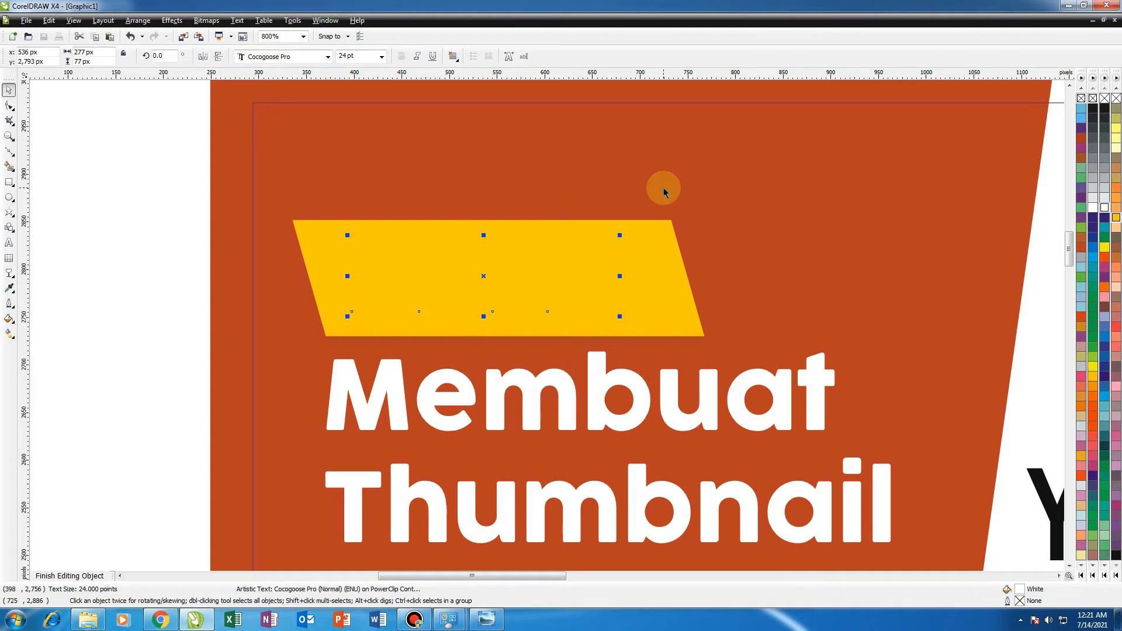
key("shift+Page_Up")
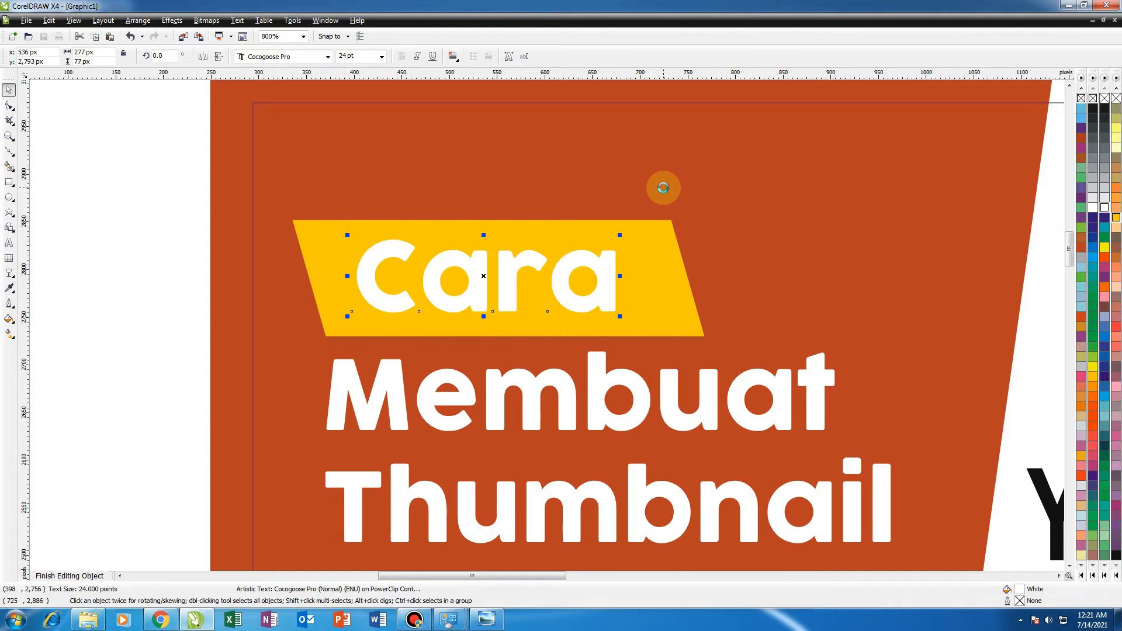
left_click(1093, 110)
left_click(681, 295)
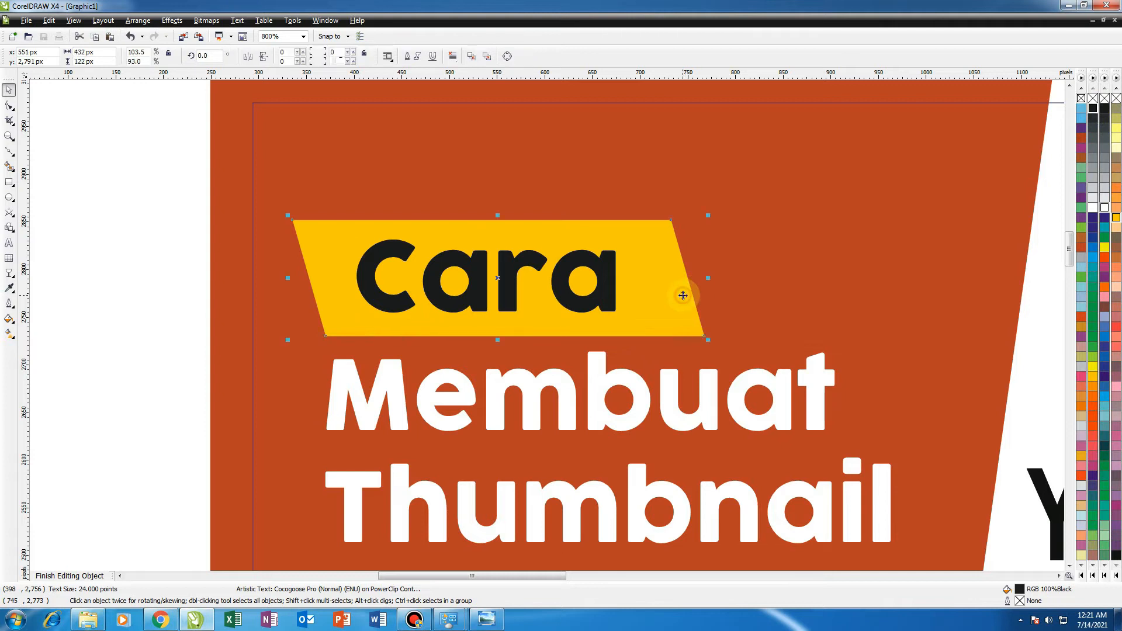
Select the three white title lines Membuat, Thumbnail and You Tube and shift them down about 11 px.
scroll(547, 325, "down", 1)
scroll(546, 328, "up", 1)
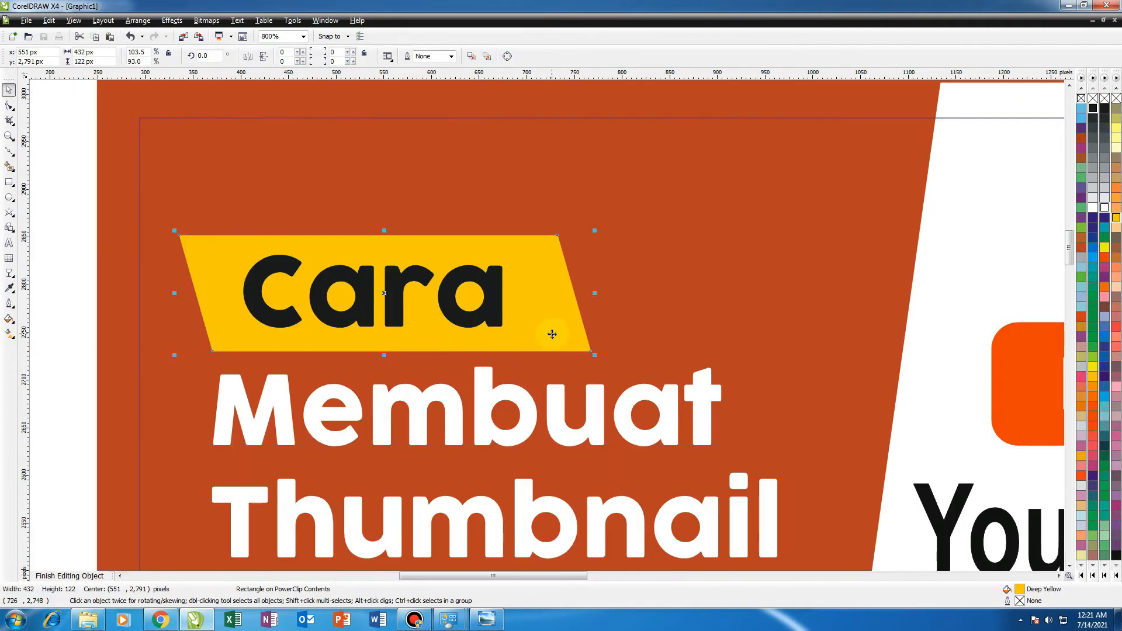
scroll(546, 330, "down", 1)
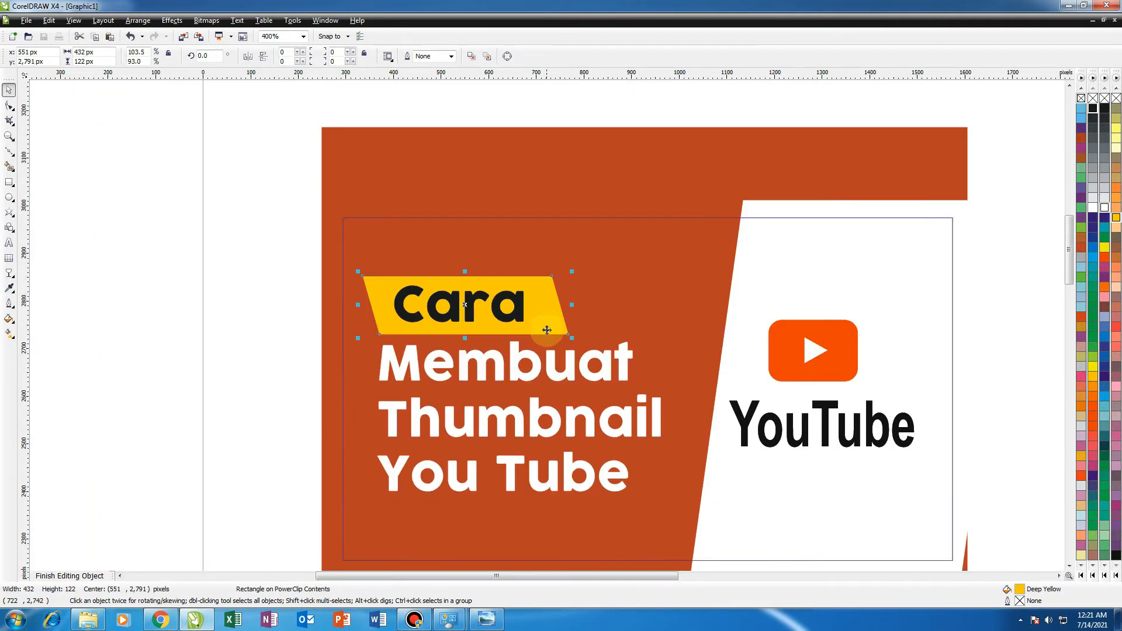
left_click(524, 378)
left_click(519, 422, "shift")
left_click(511, 461, "shift")
left_click_drag(511, 465, 511, 469)
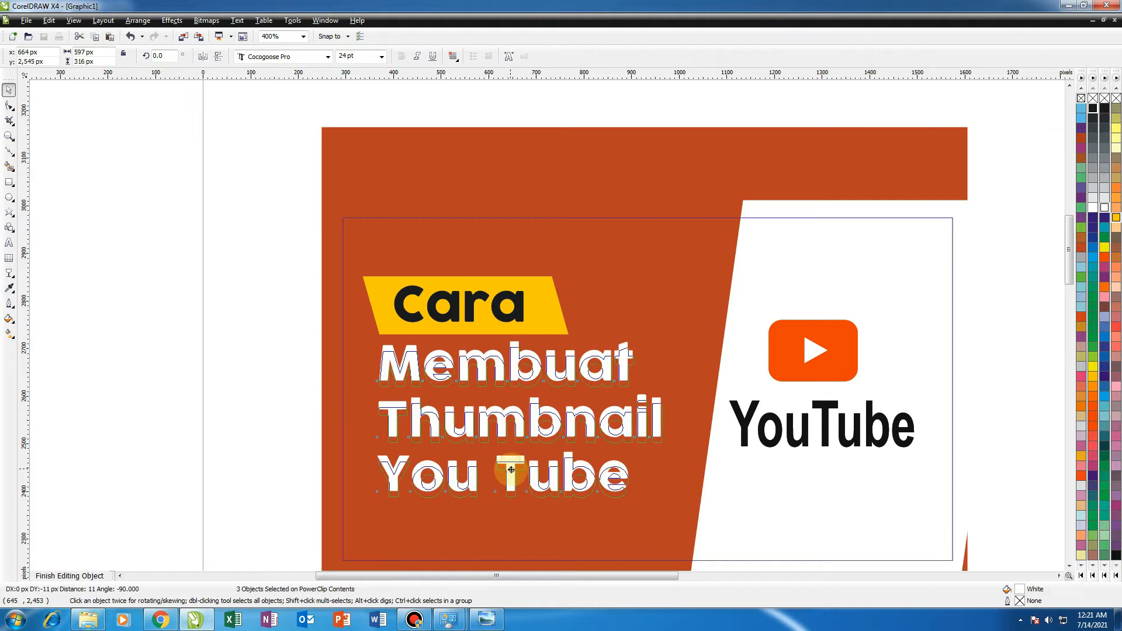
Duplicate the yellow parallelogram and rotate the copy to about 355.7 degrees.
scroll(533, 351, "up", 1)
left_click(543, 305)
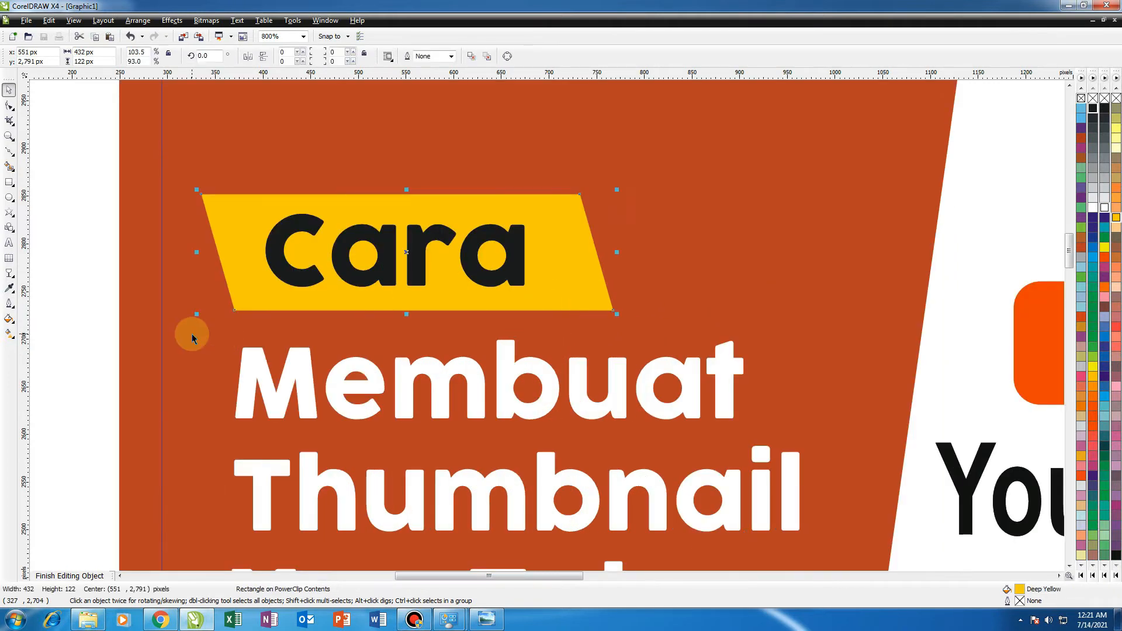
left_click(555, 232)
left_click(73, 286)
left_click(585, 266)
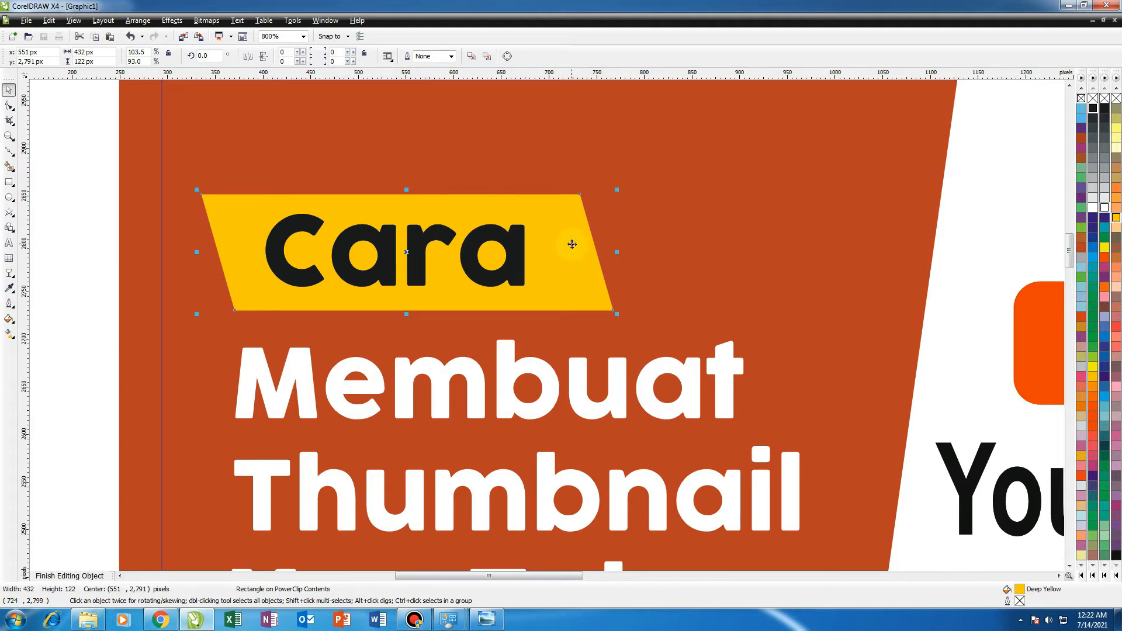
left_click(637, 252)
left_click(587, 259)
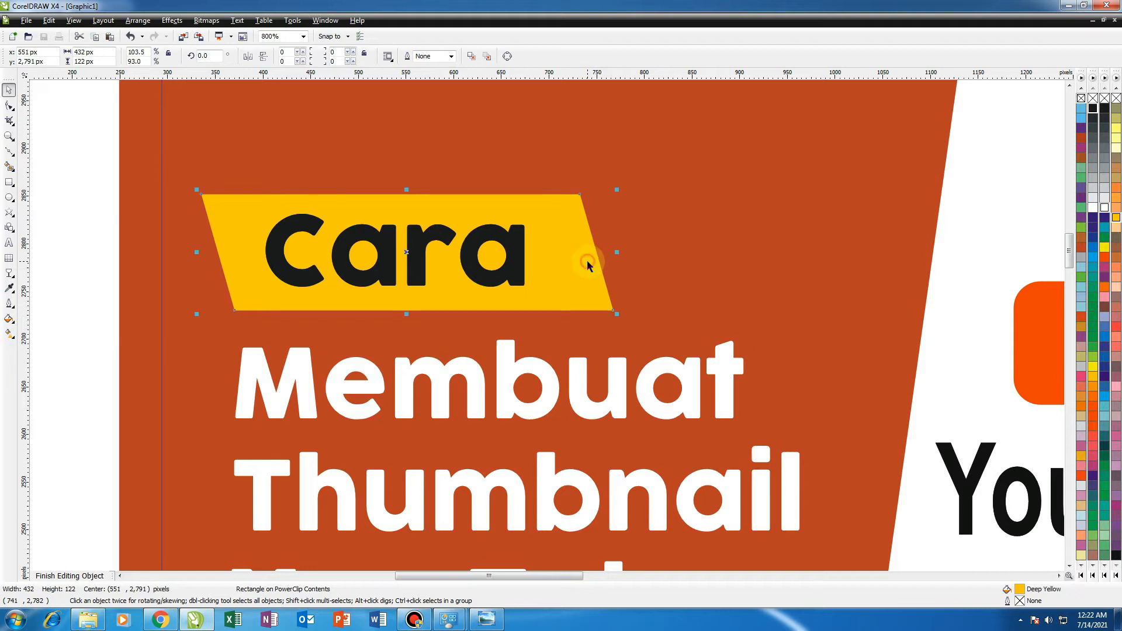
left_click(573, 215)
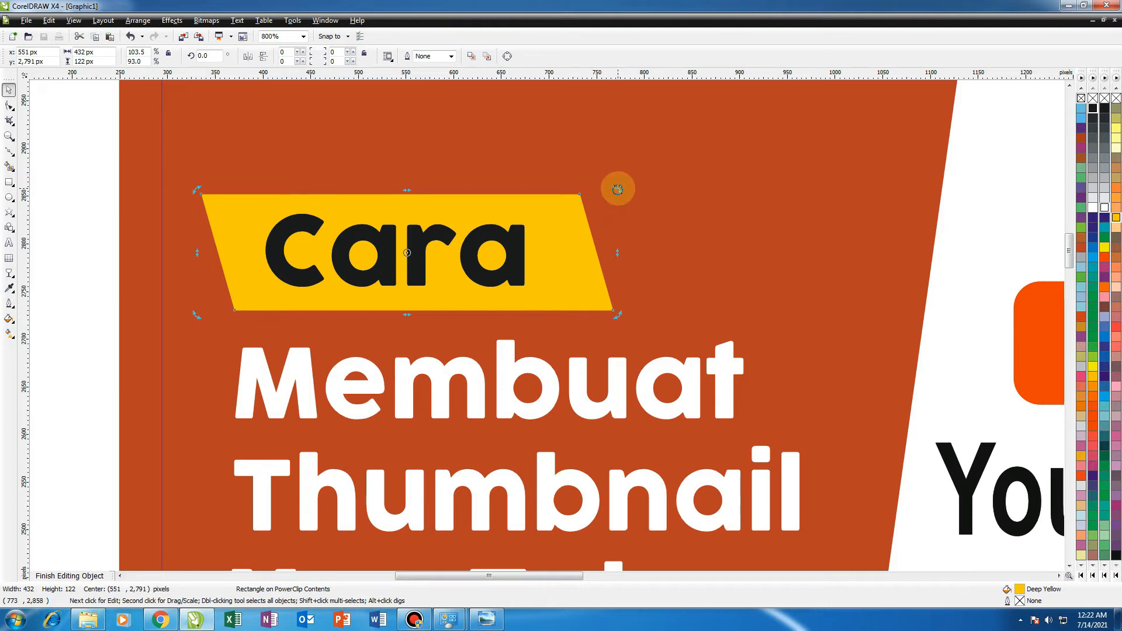
left_click_drag(618, 189, 625, 205)
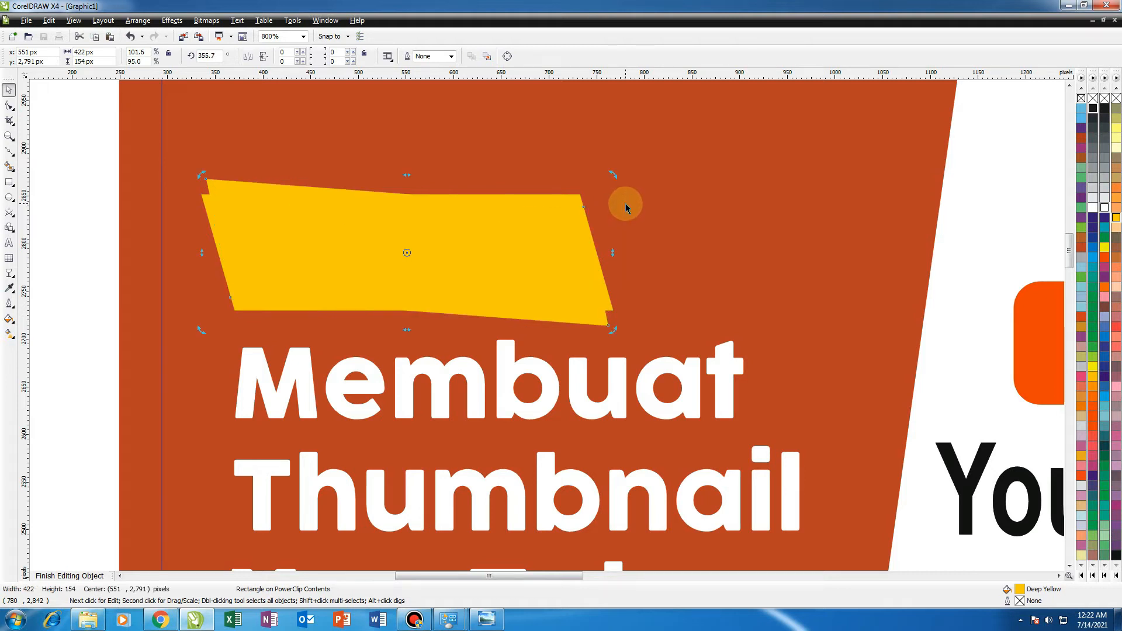
Fill the rotated copy black and send it behind the yellow Cara banner.
left_click(1094, 109)
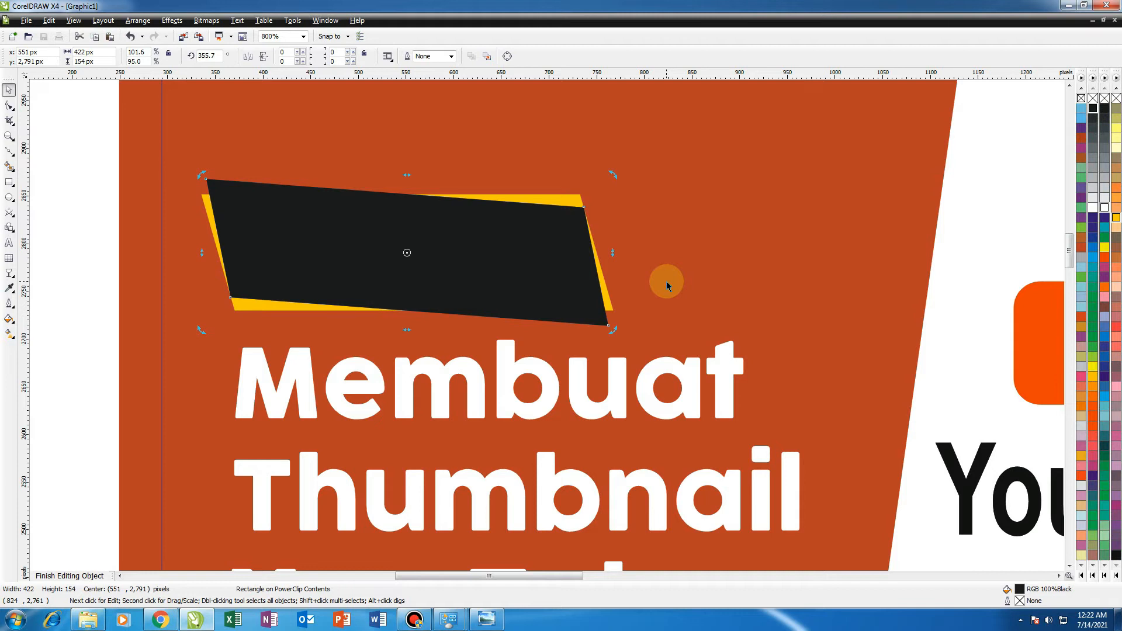
key("shift+Page_Down")
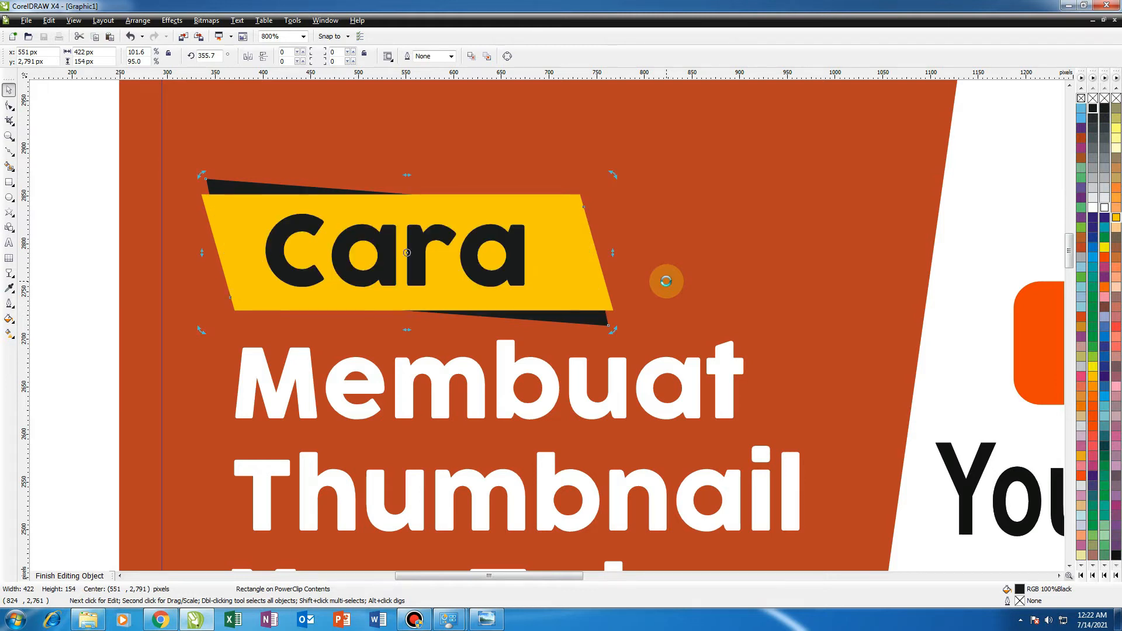
left_click(93, 282)
scroll(373, 309, "down", 1)
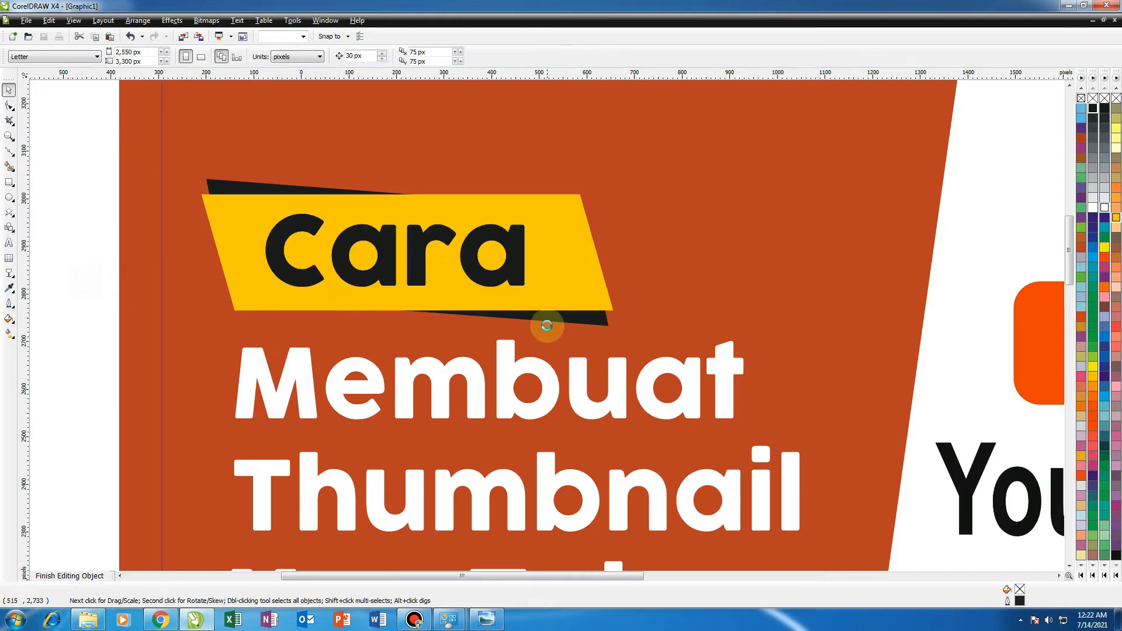
Select the Cara text and both banner shapes and move them up slightly.
left_click_drag(373, 369, 666, 251)
scroll(676, 288, "up", 1)
left_click_drag(542, 347, 548, 313)
scroll(535, 331, "down", 1)
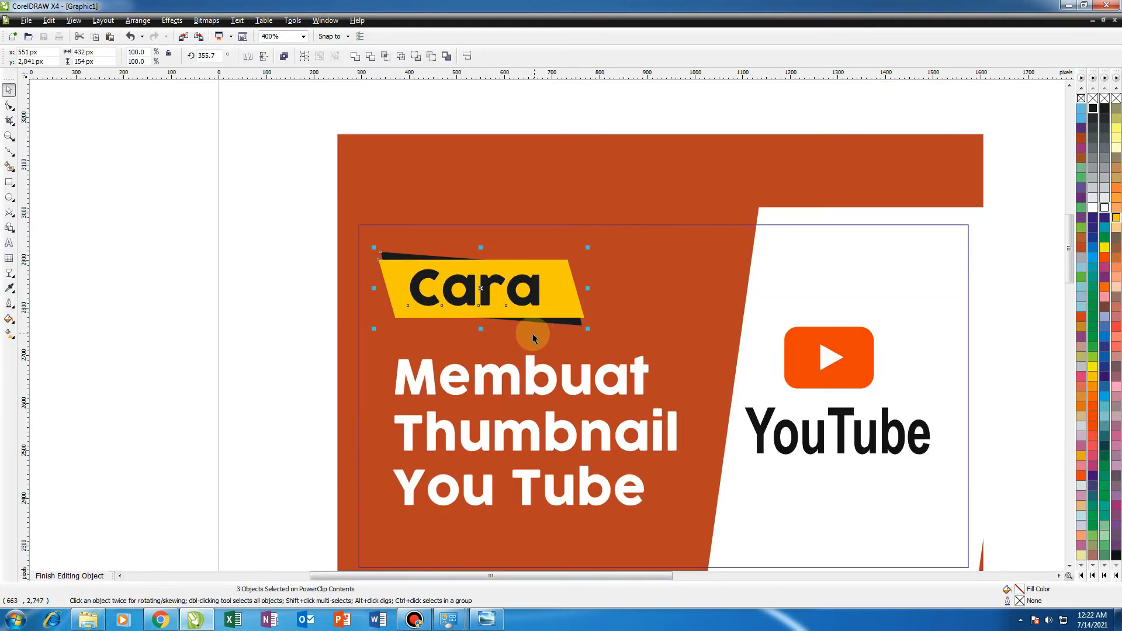
Copy the yellow parallelogram, widen it behind the Membuat line, and bring the Membuat text to the front.
left_click(281, 348)
scroll(551, 328, "up", 1)
left_click_drag(562, 274, 790, 403)
left_click_drag(93, 488, 810, 371)
key("shift+Page_Up")
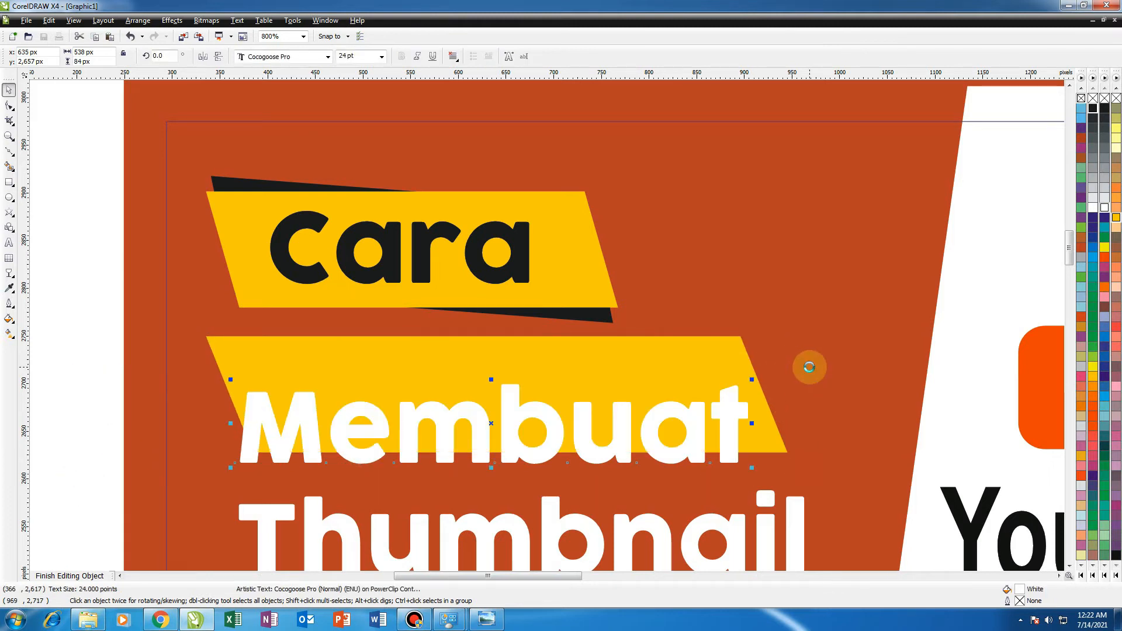
left_click(668, 342)
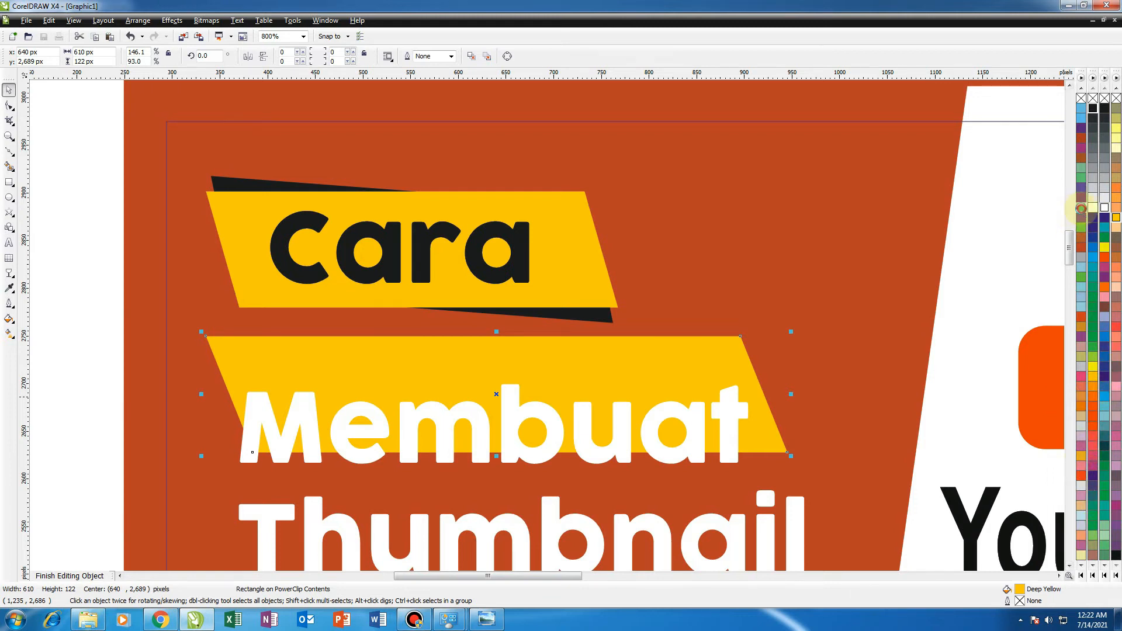
Fill the new parallelogram pale green and move the Membuat text up into its center.
left_click(1080, 208)
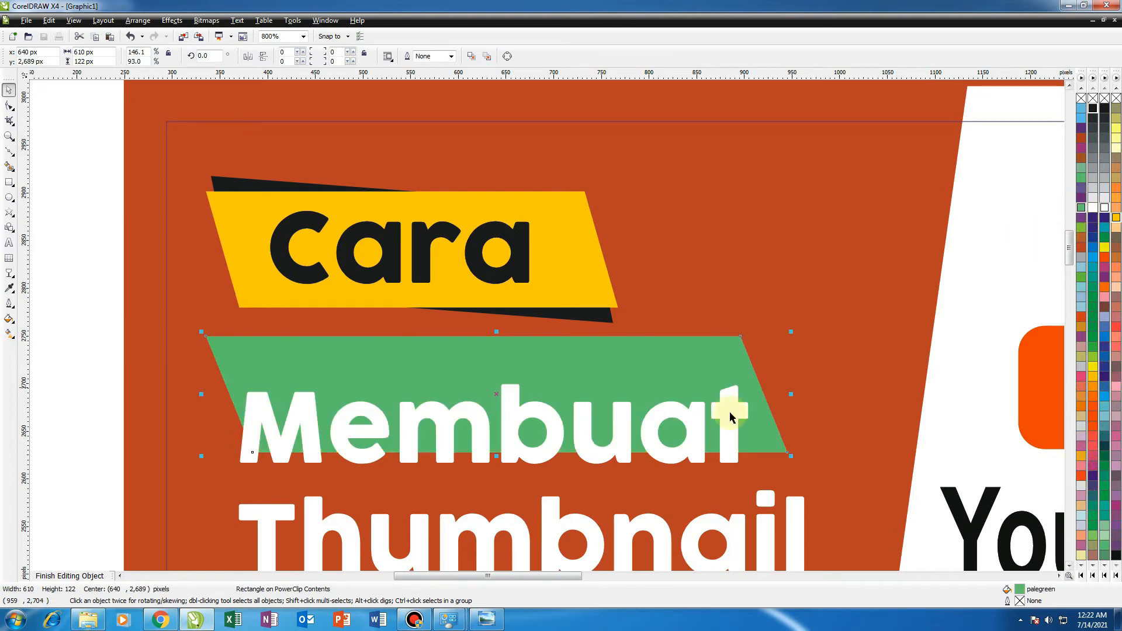
left_click_drag(619, 444, 631, 407)
left_click_drag(759, 426, 684, 408)
left_click(758, 413)
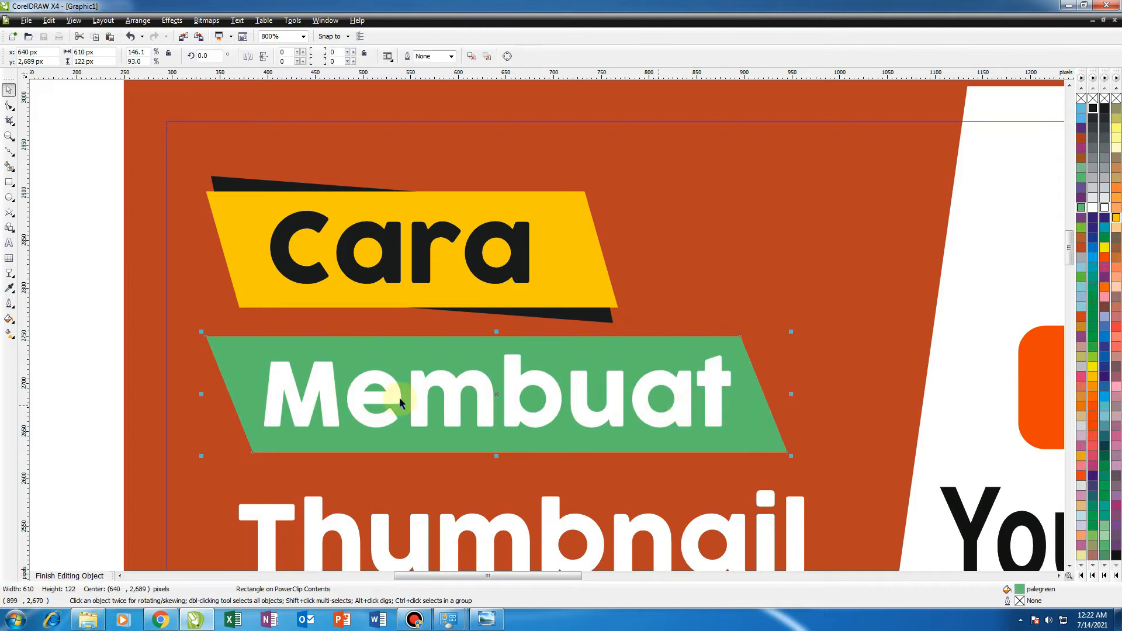
Give the green parallelogram a 2 pt white outline.
left_click(7, 307)
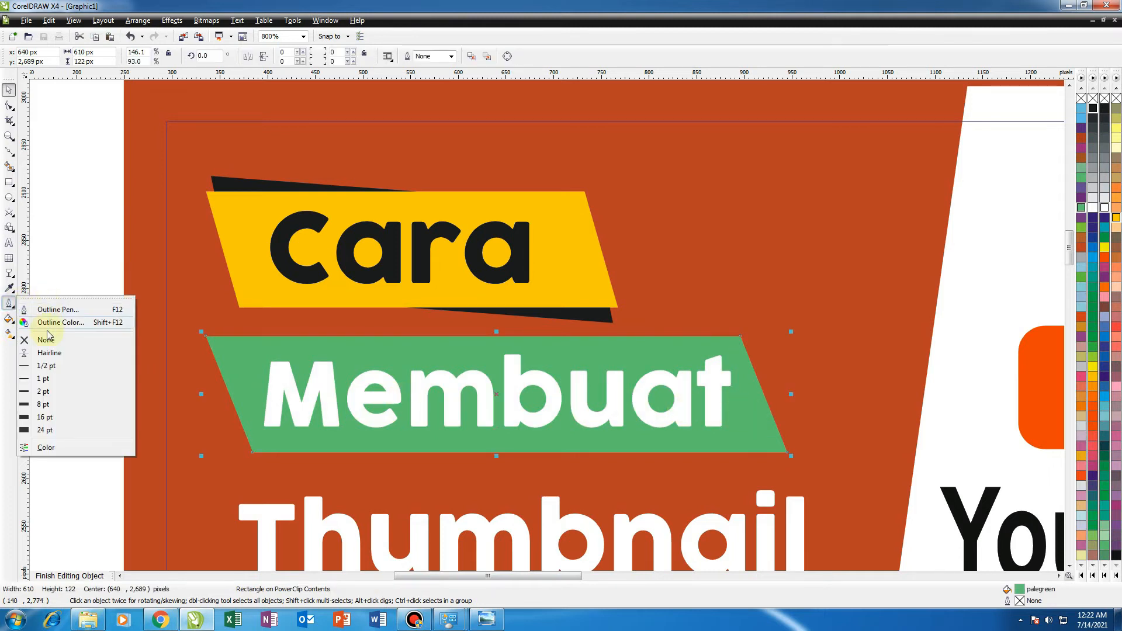
left_click(42, 391)
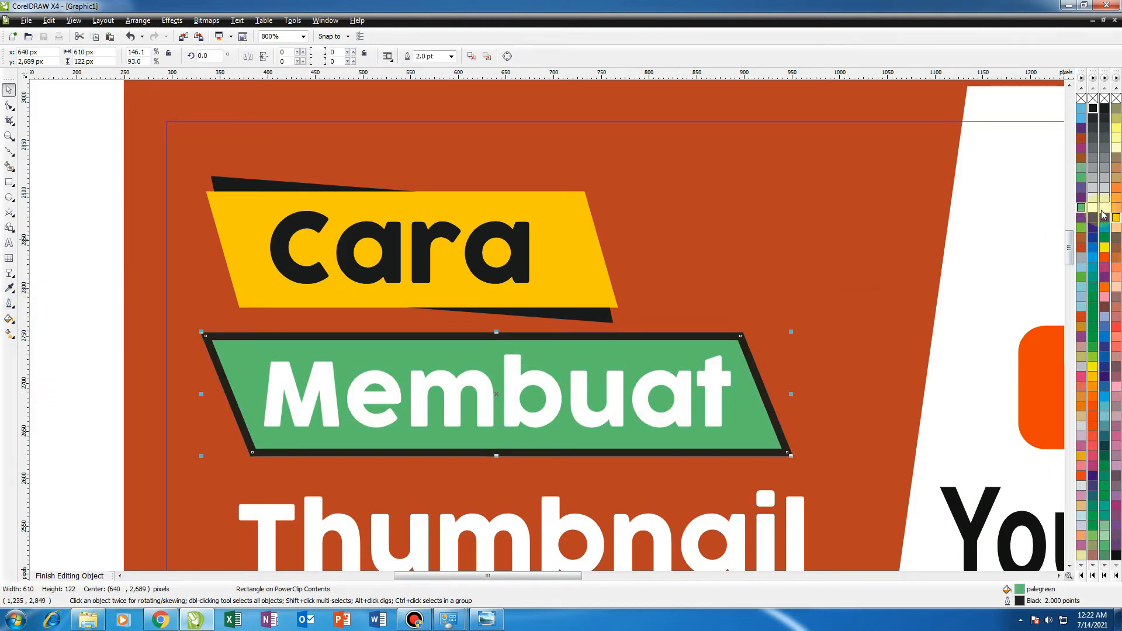
left_click_drag(658, 361, 661, 349)
key("ctrl+z")
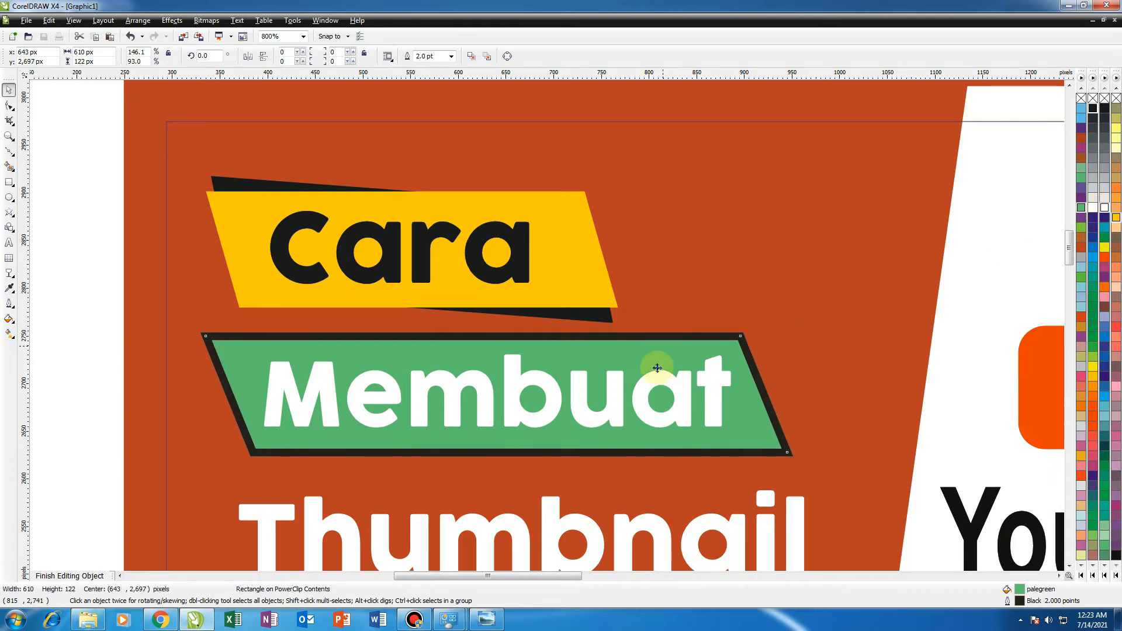
right_click(1103, 210)
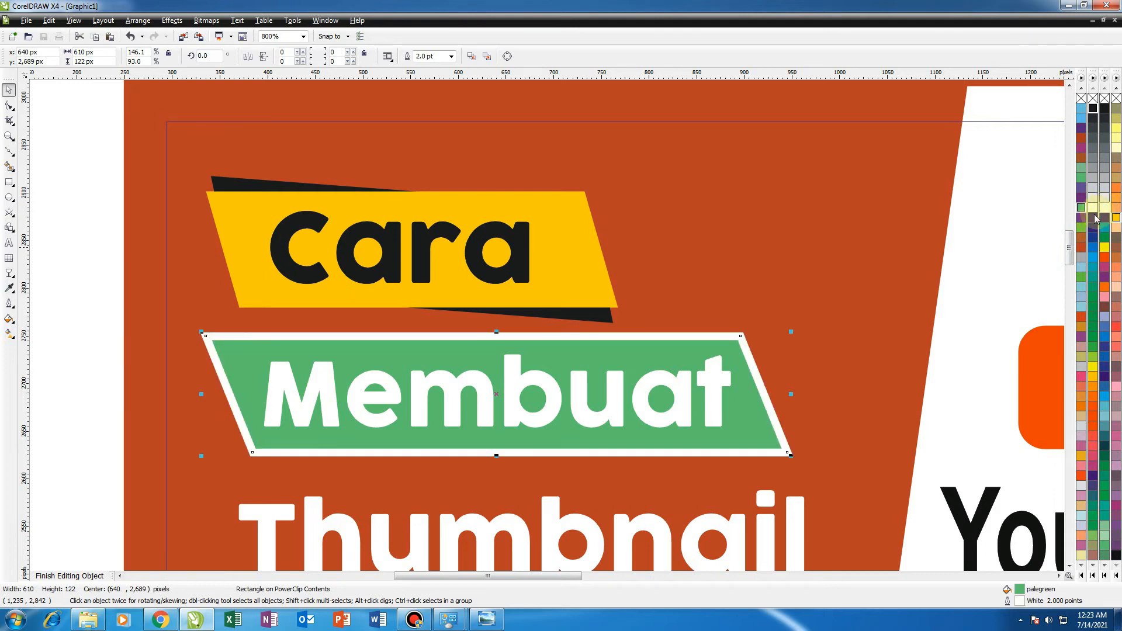
Try a yellow fill and a deep yellow outline on the green banner.
left_click(1105, 249)
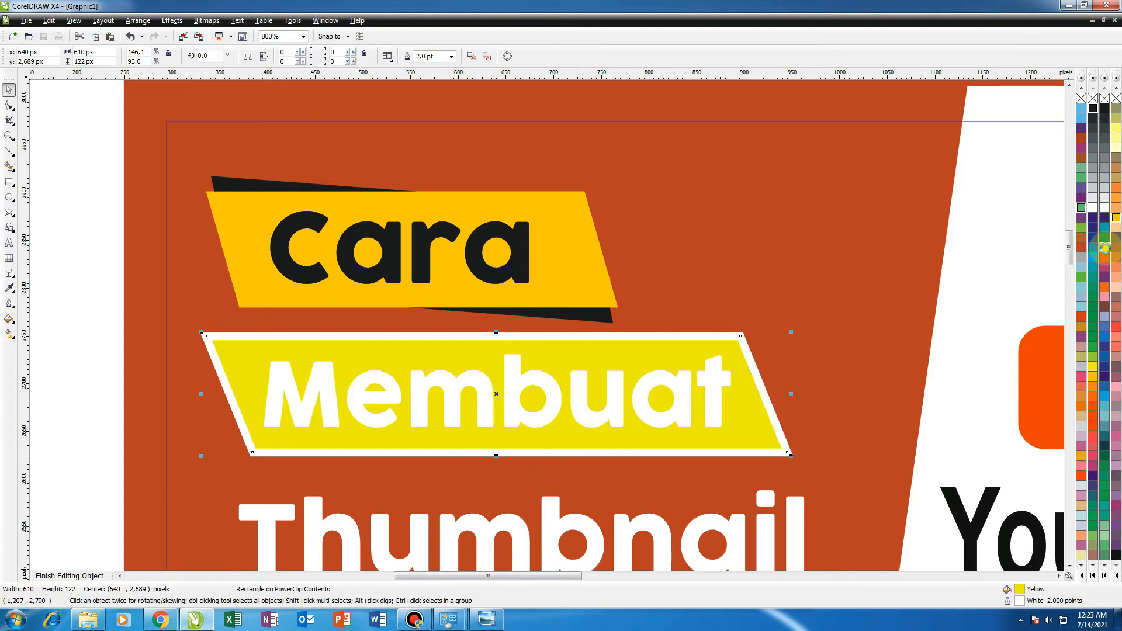
key("ctrl+z")
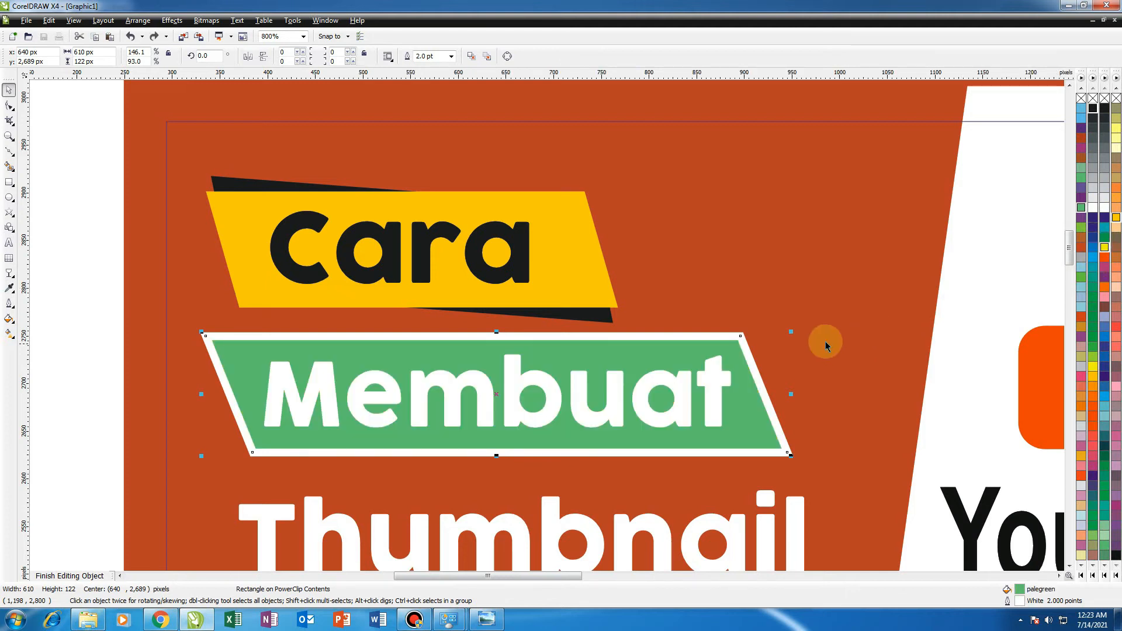
right_click(1115, 218)
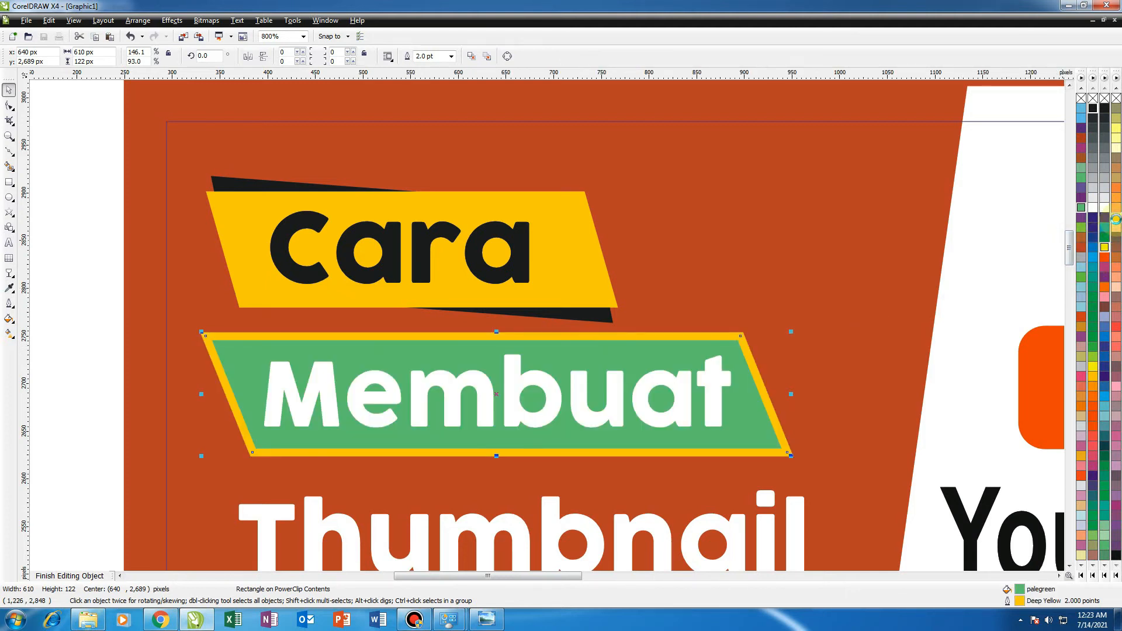
left_click(894, 253)
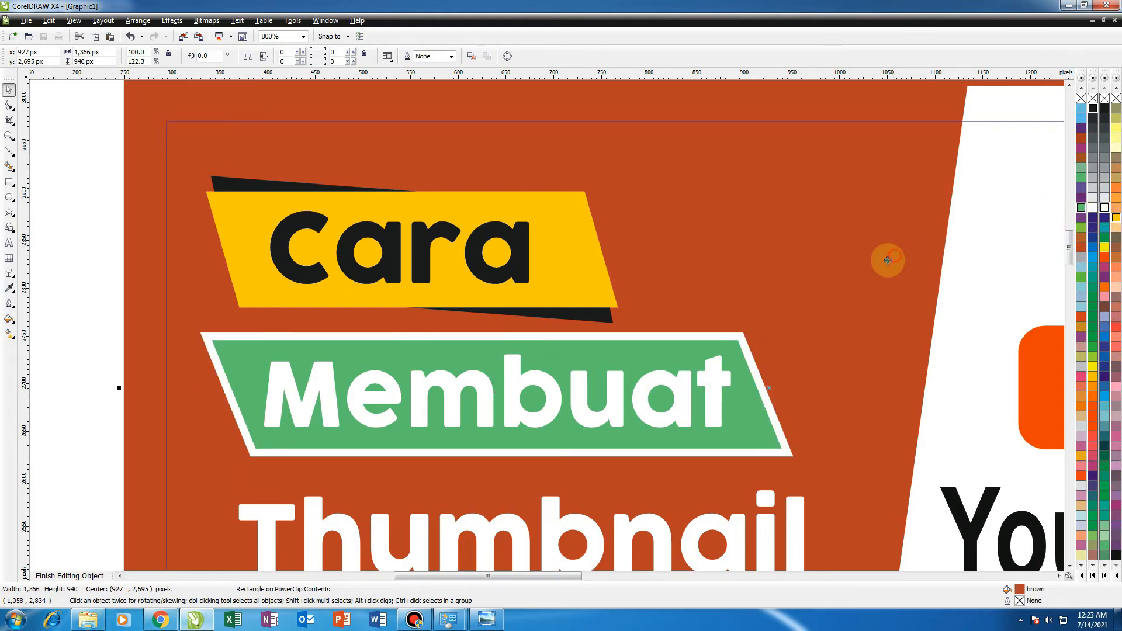
Move the You Tube line slightly right so it sits centered under Thumbnail.
scroll(509, 316, "down", 2)
scroll(546, 333, "up", 1)
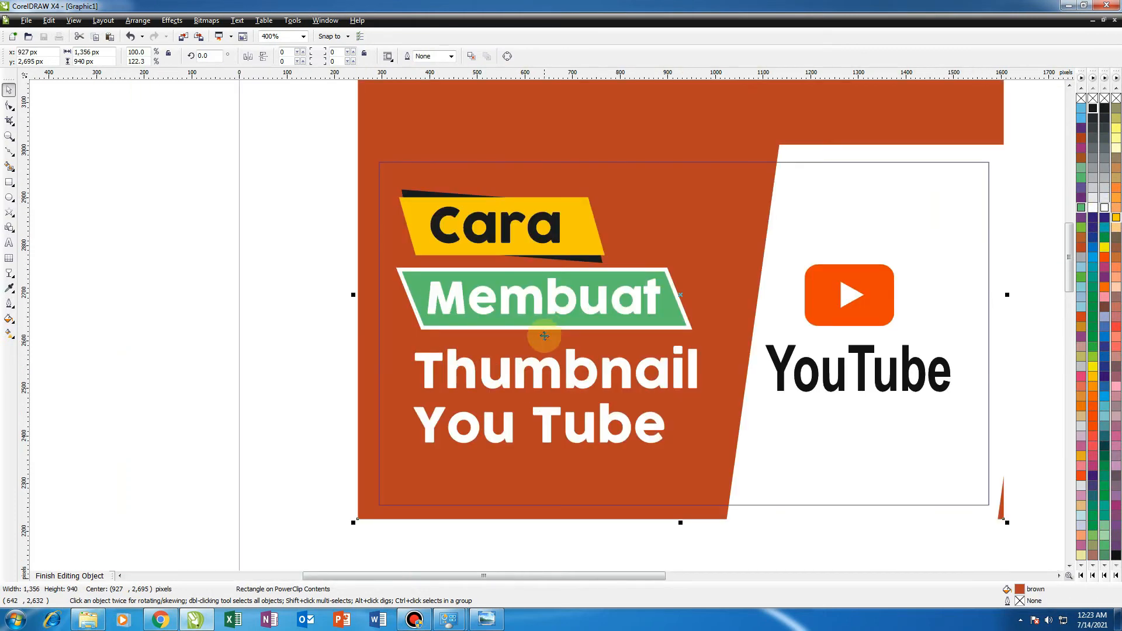
left_click(299, 401)
left_click_drag(546, 428, 574, 423)
left_click(271, 416)
scroll(641, 397, "down", 1)
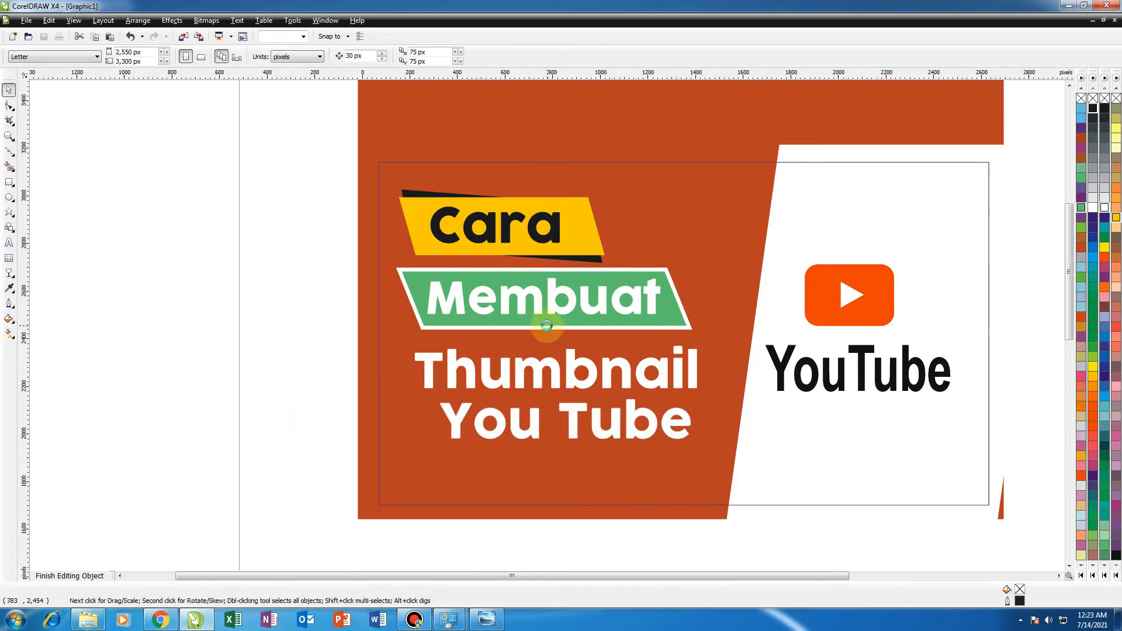
scroll(546, 326, "up", 1)
scroll(528, 329, "down", 1)
scroll(539, 323, "up", 1)
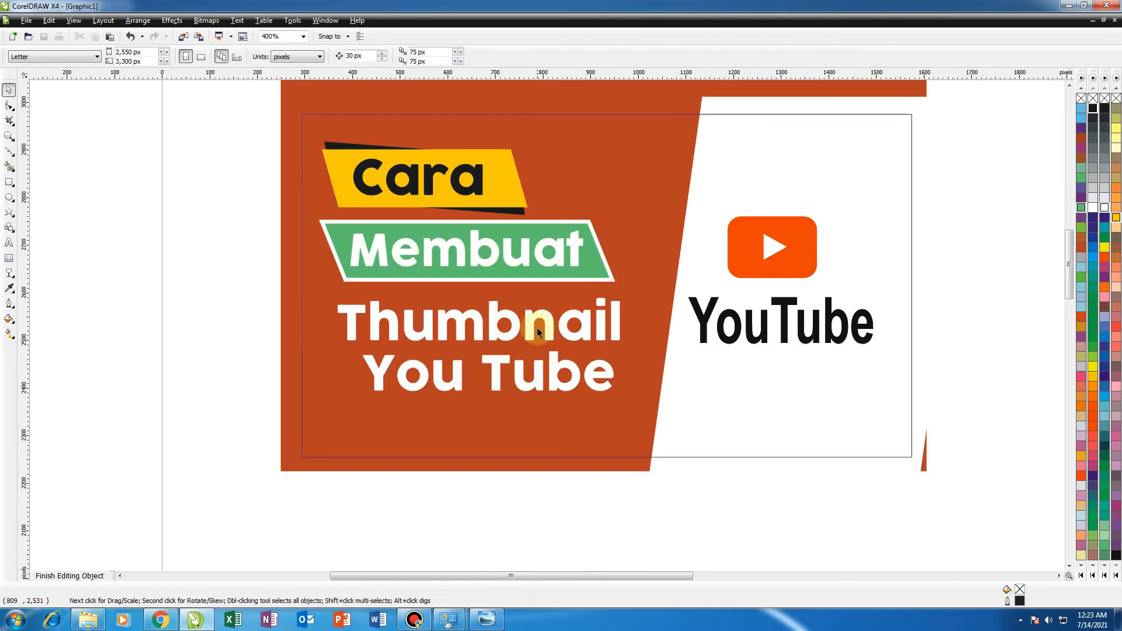
left_click_drag(252, 295, 248, 236)
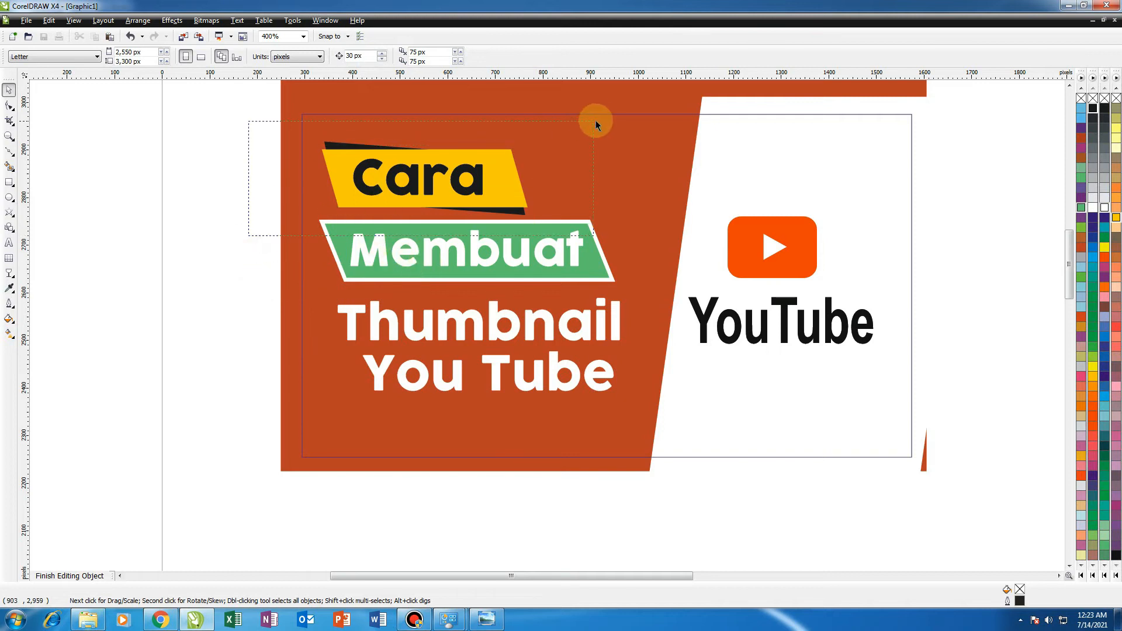
left_click_drag(593, 121, 593, 121)
scroll(544, 322, "up", 1)
scroll(546, 327, "down", 2)
scroll(542, 324, "up", 1)
Select the left-side title texts and banners inside the PowerClip and nudge them slightly downward.
left_click_drag(277, 456, 710, 337)
scroll(549, 374, "up", 1)
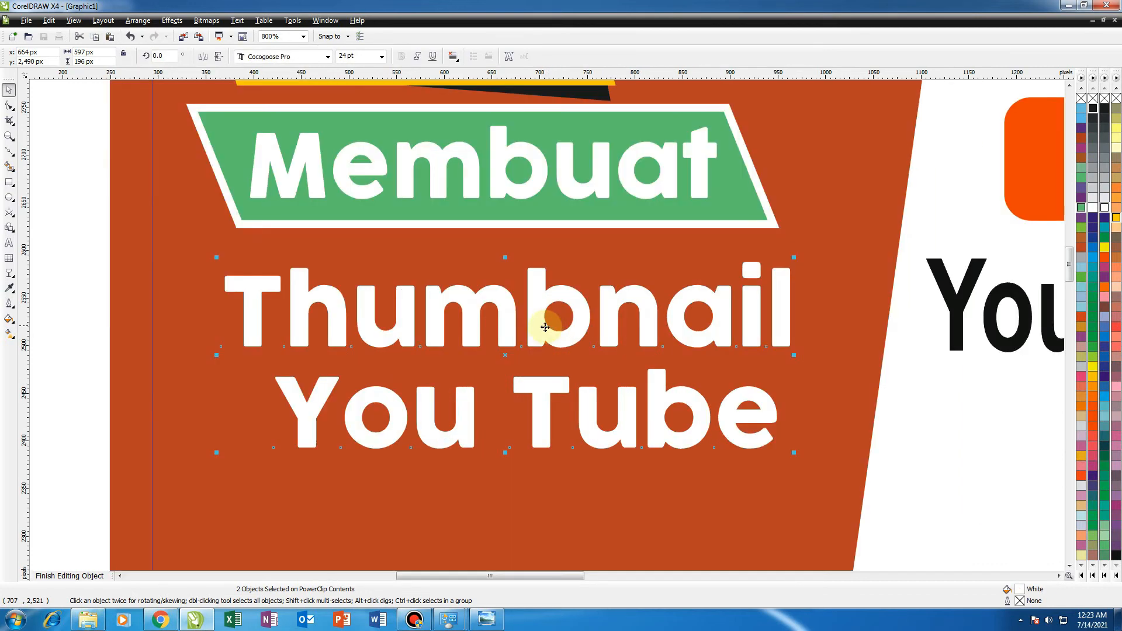
scroll(544, 327, "down", 1)
left_click_drag(237, 436, 748, 120)
left_click_drag(634, 234, 633, 242)
left_click(737, 236)
left_click(728, 236)
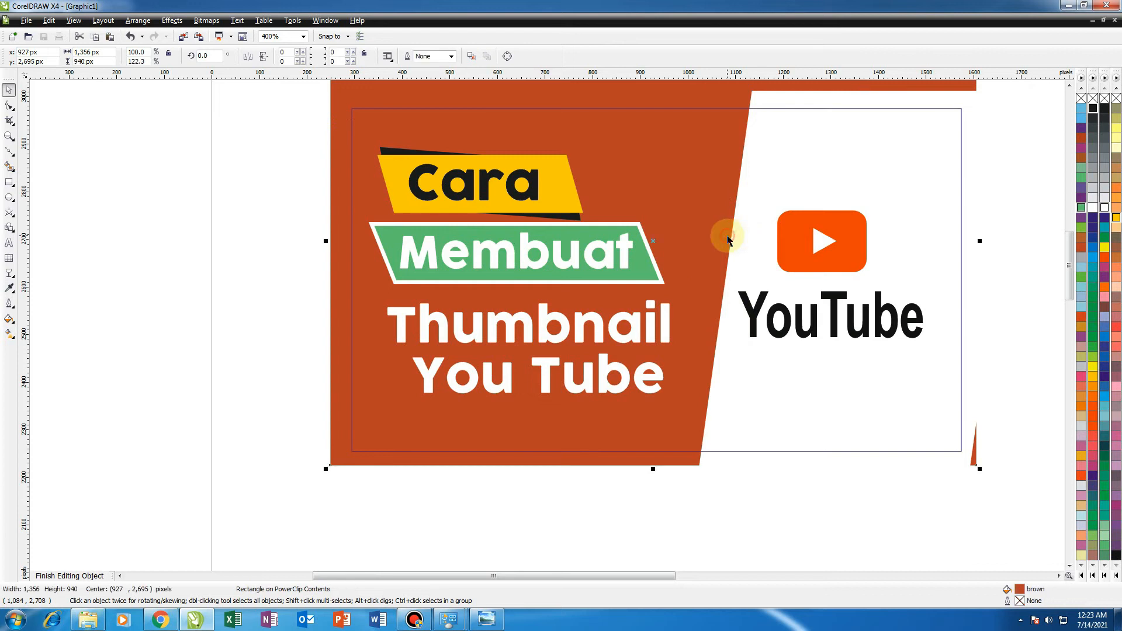
Finish editing the PowerClip contents and nudge the thumbnail frame slightly up and right.
scroll(710, 252, "down", 1)
left_click(596, 456, "ctrl")
scroll(562, 380, "down", 1)
scroll(547, 325, "up", 1)
left_click_drag(546, 325, 558, 315)
scroll(546, 326, "up", 2)
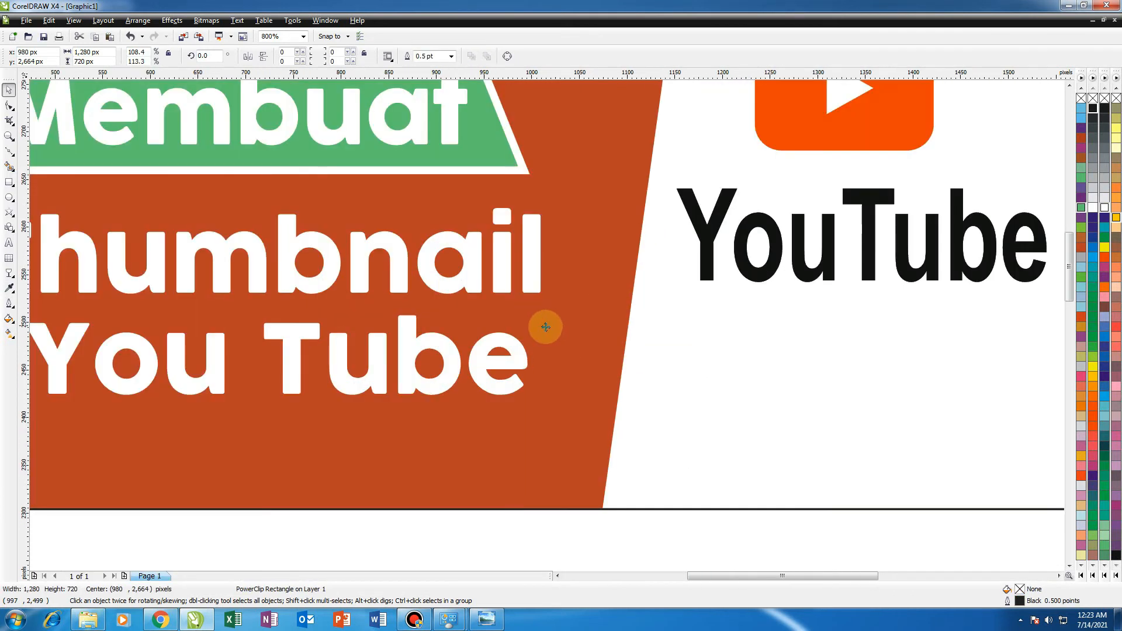
scroll(546, 326, "down", 1)
scroll(537, 326, "down", 1)
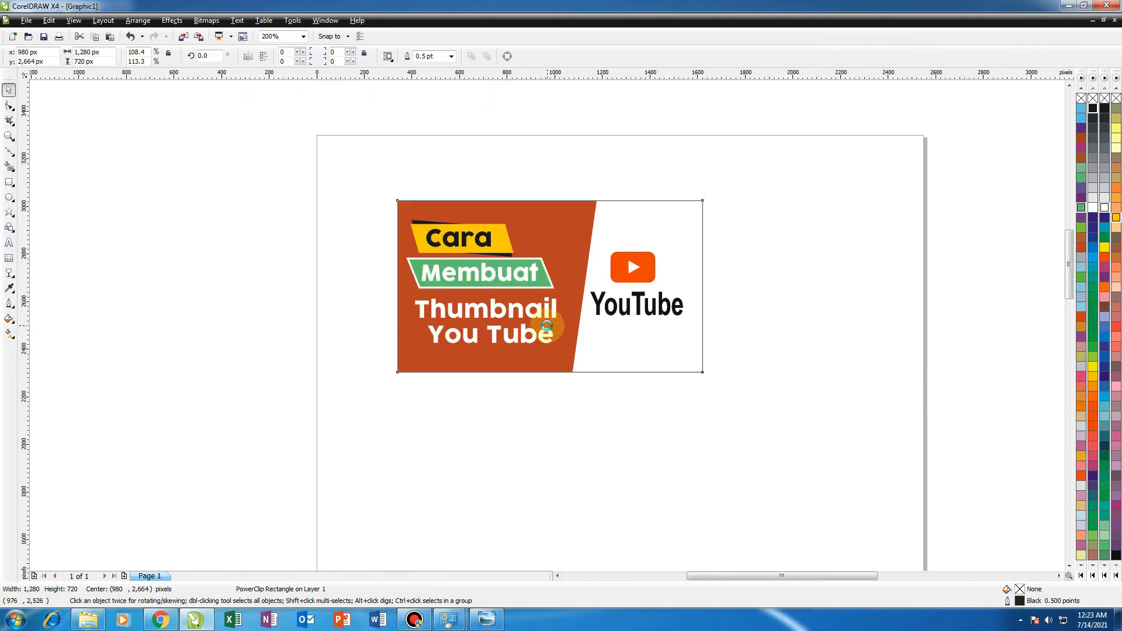
scroll(546, 325, "up", 1)
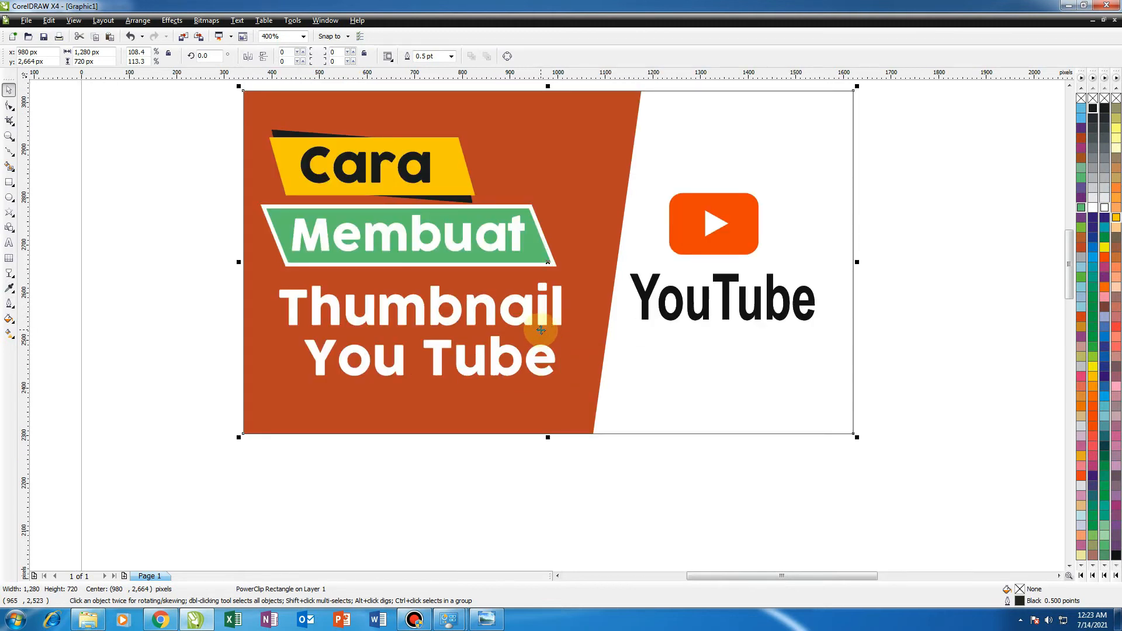
scroll(540, 330, "down", 1)
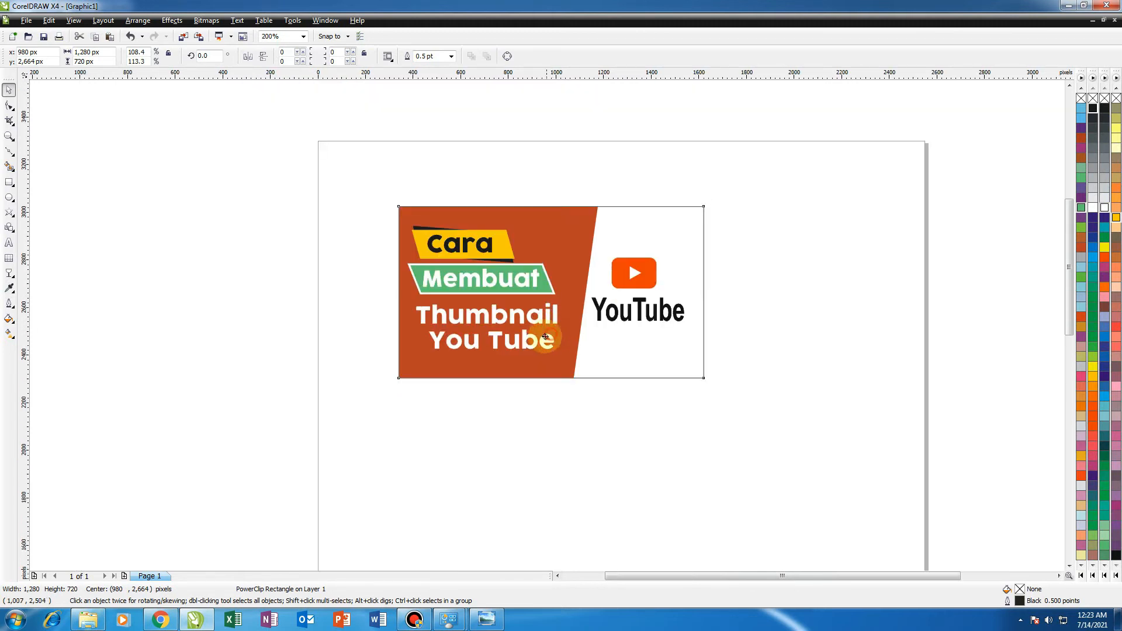
scroll(546, 325, "up", 1)
Re-enter the PowerClip contents and delete the reference YouTube logo bitmap placed beside the design.
left_click(546, 325, "ctrl")
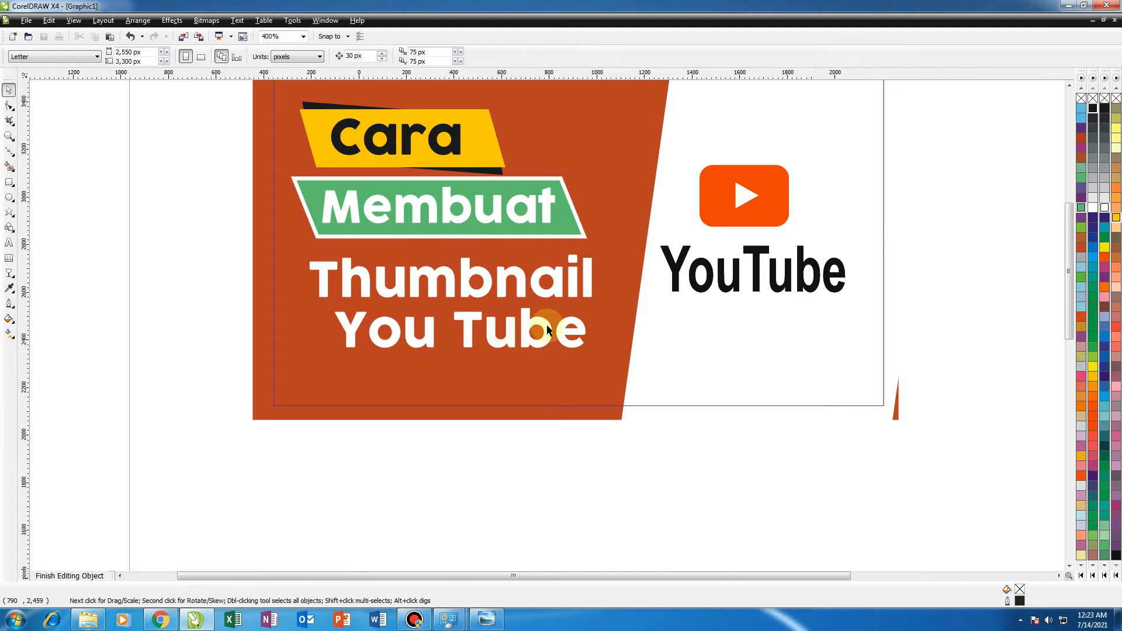
scroll(538, 325, "down", 1)
left_click(886, 315)
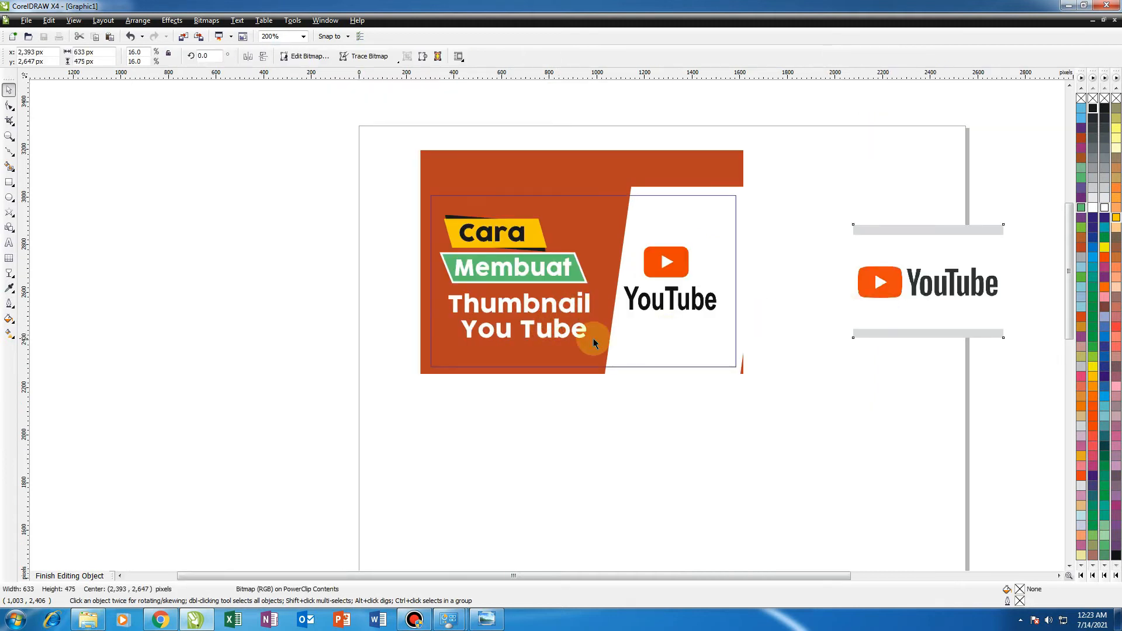
key("Delete")
Finish editing the PowerClip contents and return to the whole thumbnail frame.
scroll(546, 329, "up", 1)
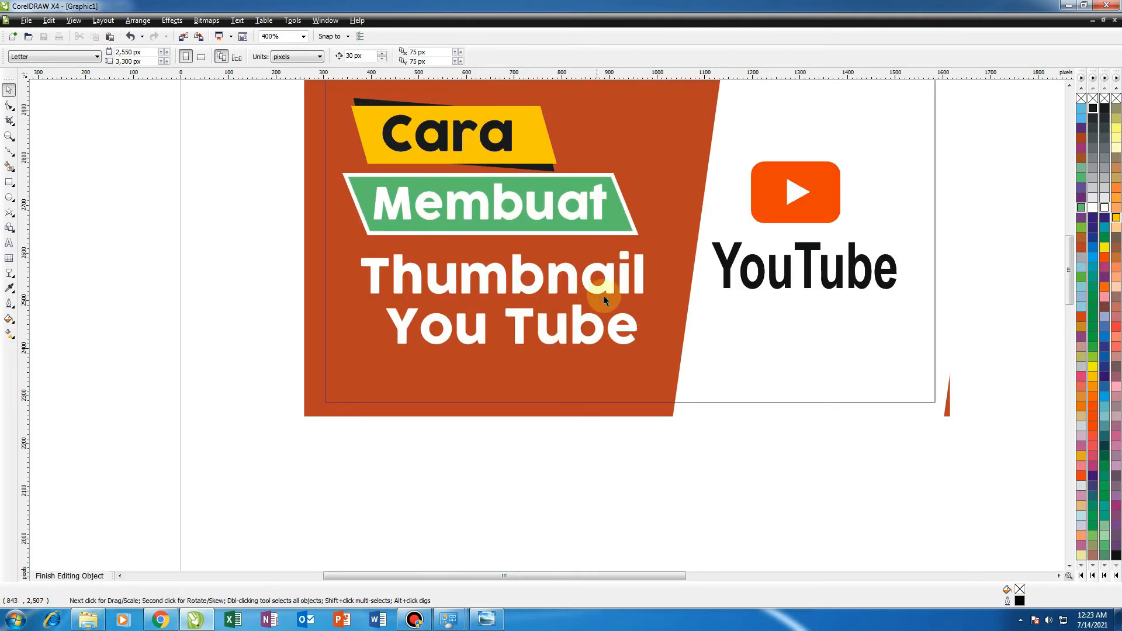
left_click(674, 280)
scroll(672, 286, "down", 1)
left_click_drag(793, 234, 548, 355)
scroll(547, 326, "up", 1)
left_click(728, 329, "ctrl")
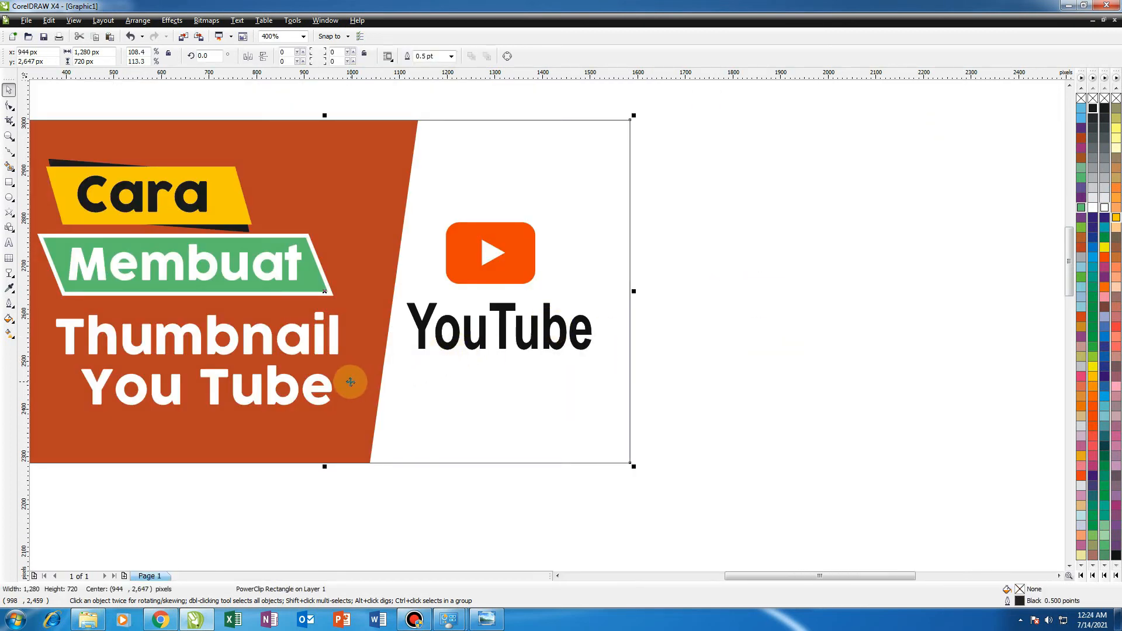
scroll(347, 383, "down", 1)
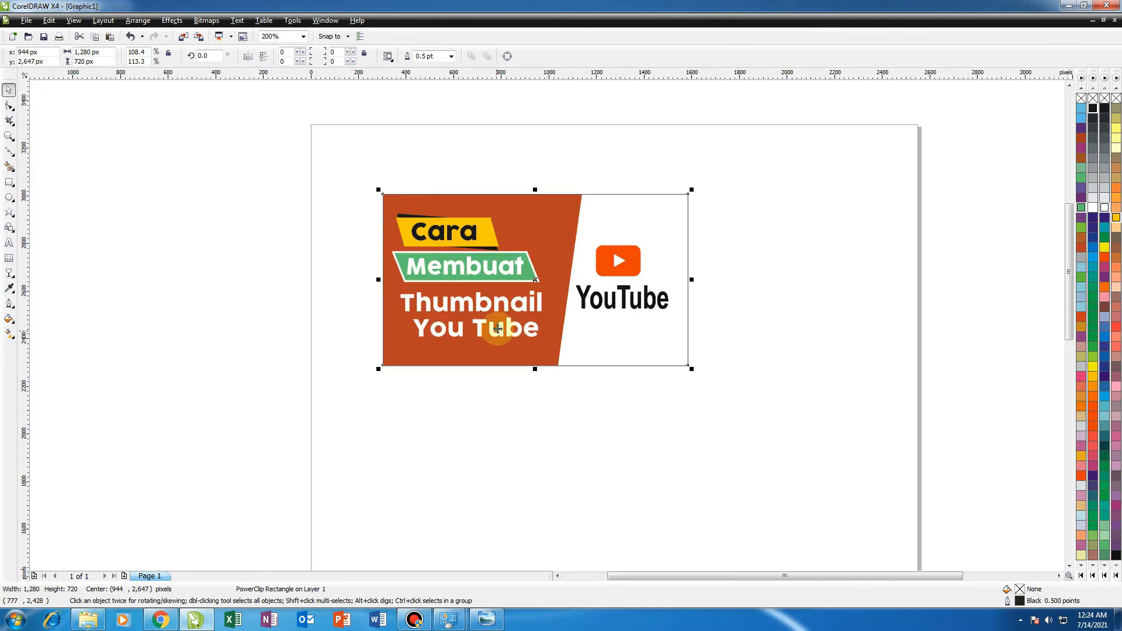
Move the thumbnail frame slightly left and up on the page.
left_click_drag(495, 326, 458, 315)
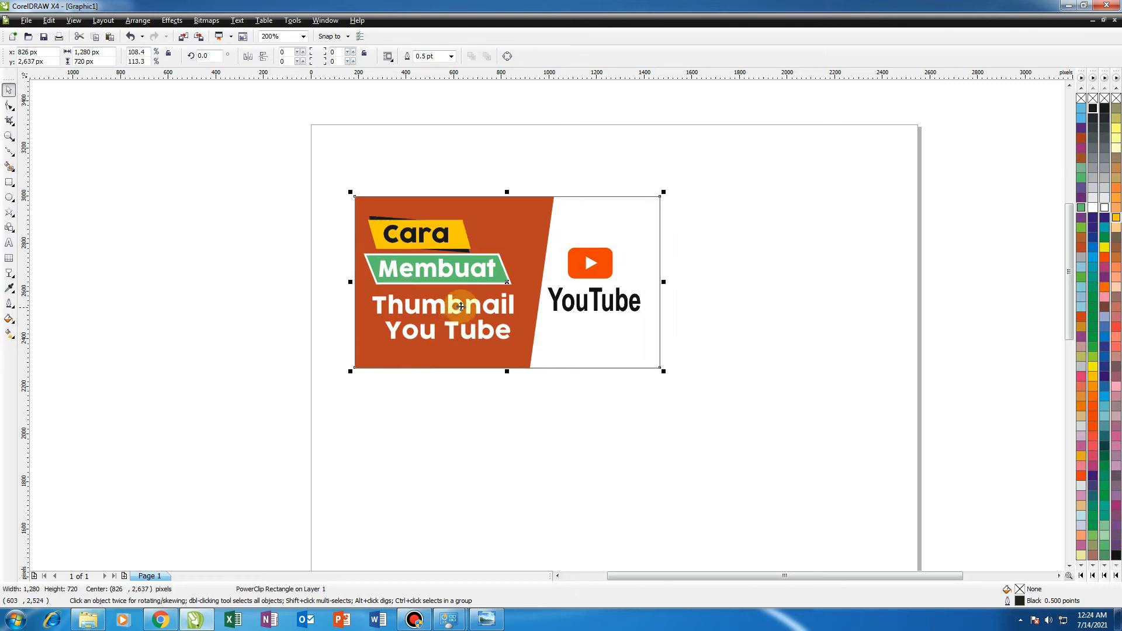
scroll(546, 321, "up", 1)
scroll(565, 317, "down", 1)
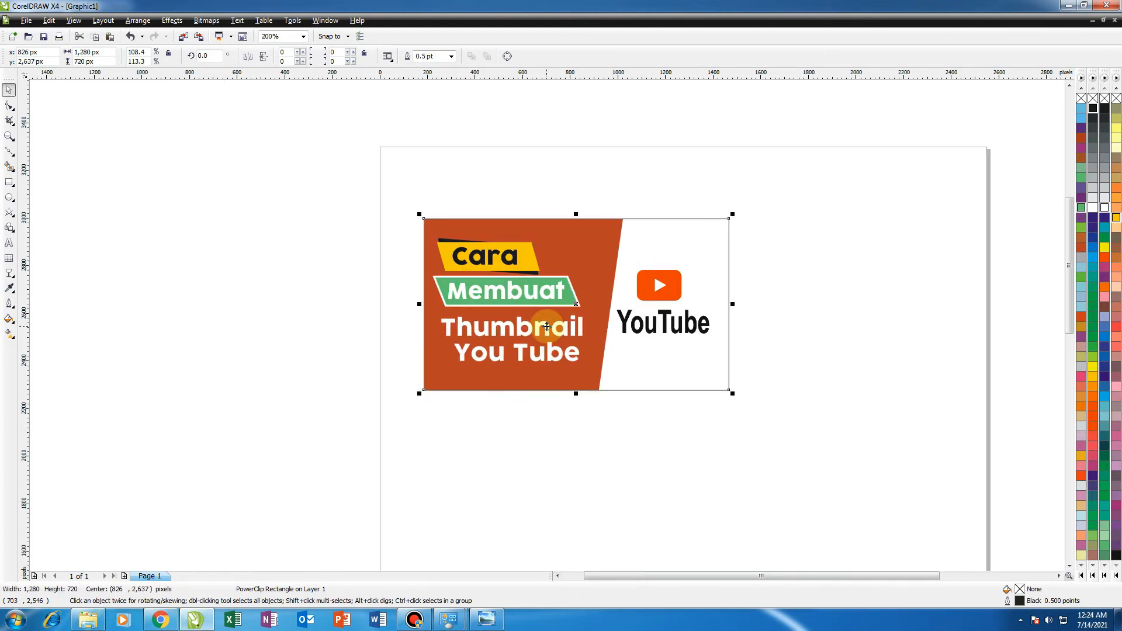
scroll(547, 314, "up", 1)
scroll(561, 327, "down", 1)
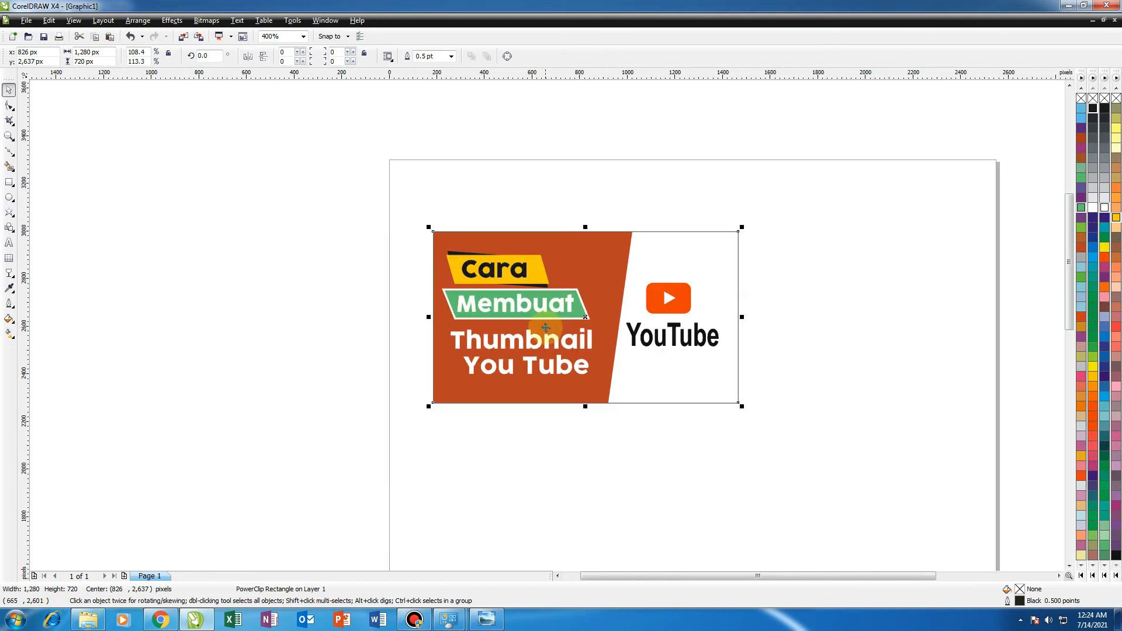
scroll(544, 321, "up", 1)
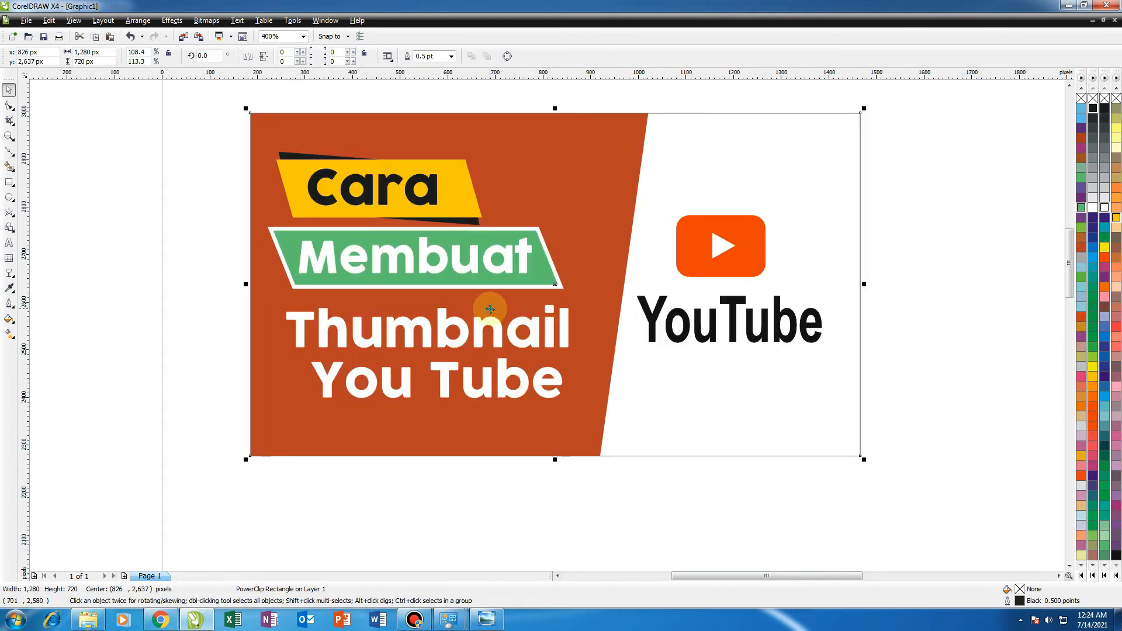
scroll(496, 308, "down", 1)
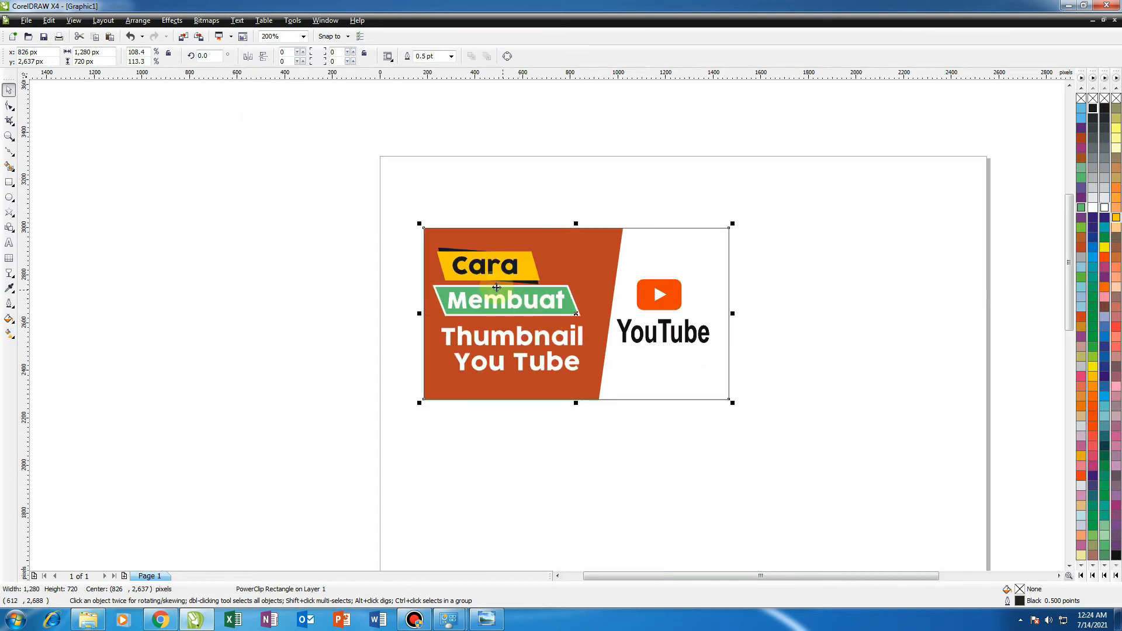
Reselect the thumbnail frame and move it further right on the page.
left_click(455, 126)
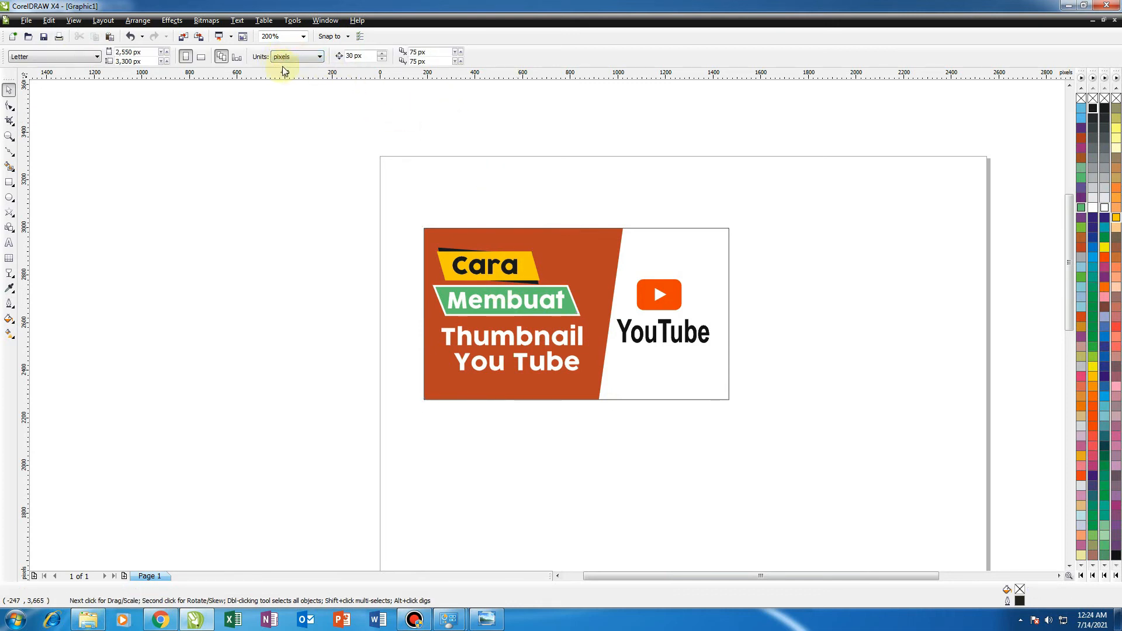
left_click(447, 239)
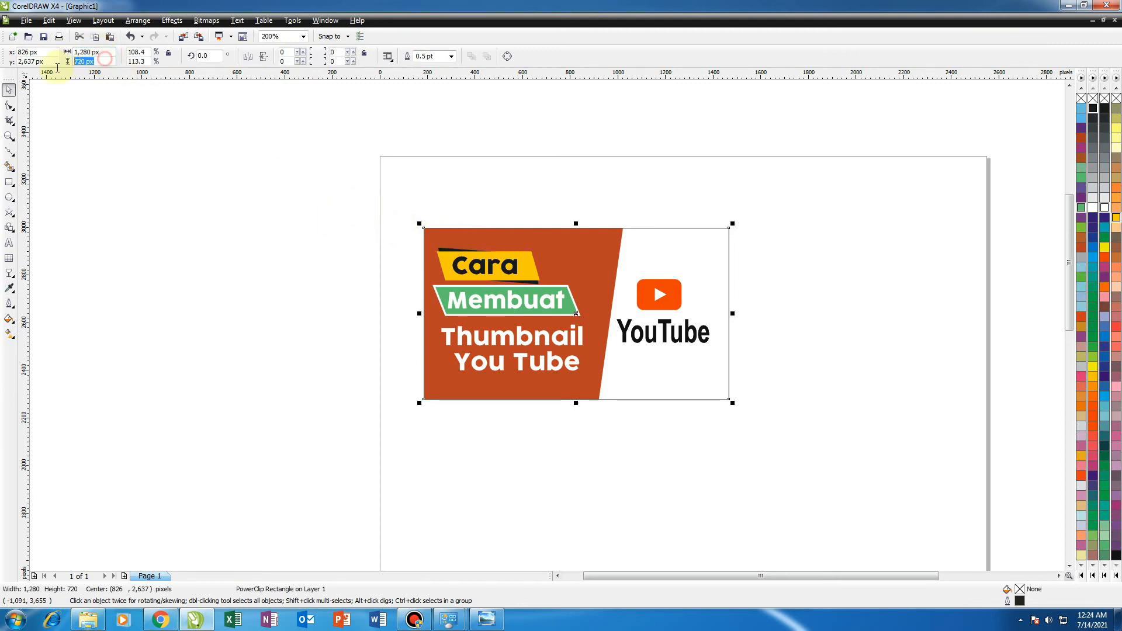
left_click_drag(524, 339, 596, 345)
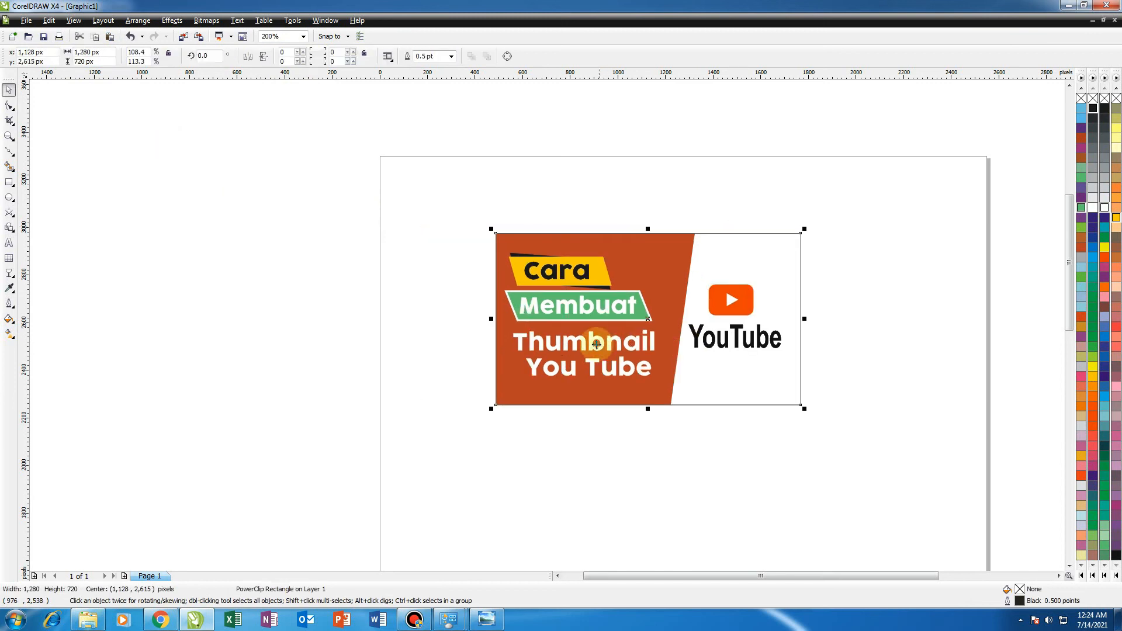
scroll(596, 345, "down", 1)
scroll(543, 328, "up", 1)
left_click_drag(481, 334, 497, 321)
scroll(547, 326, "up", 1)
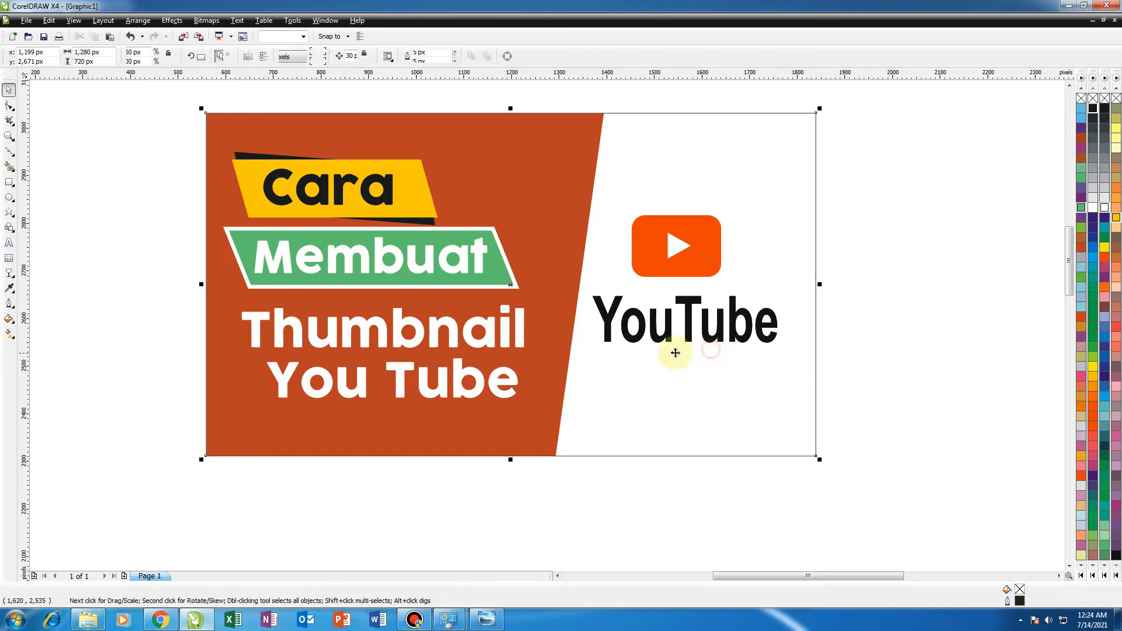
scroll(547, 325, "down", 1)
left_click(325, 313)
left_click(417, 320)
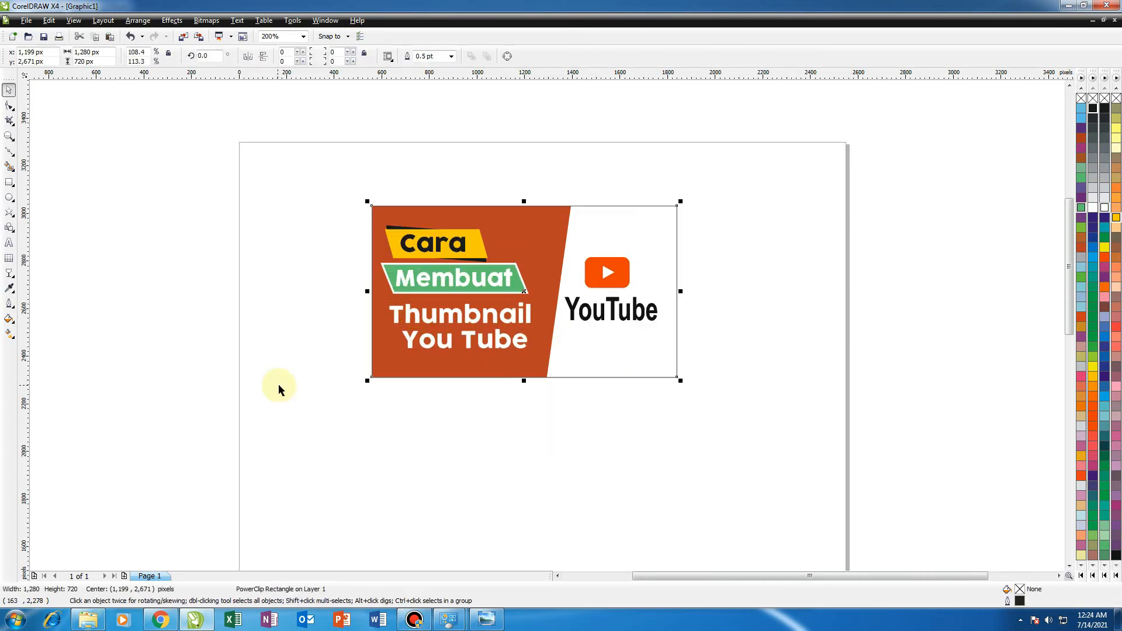
left_click(327, 348)
left_click(406, 332)
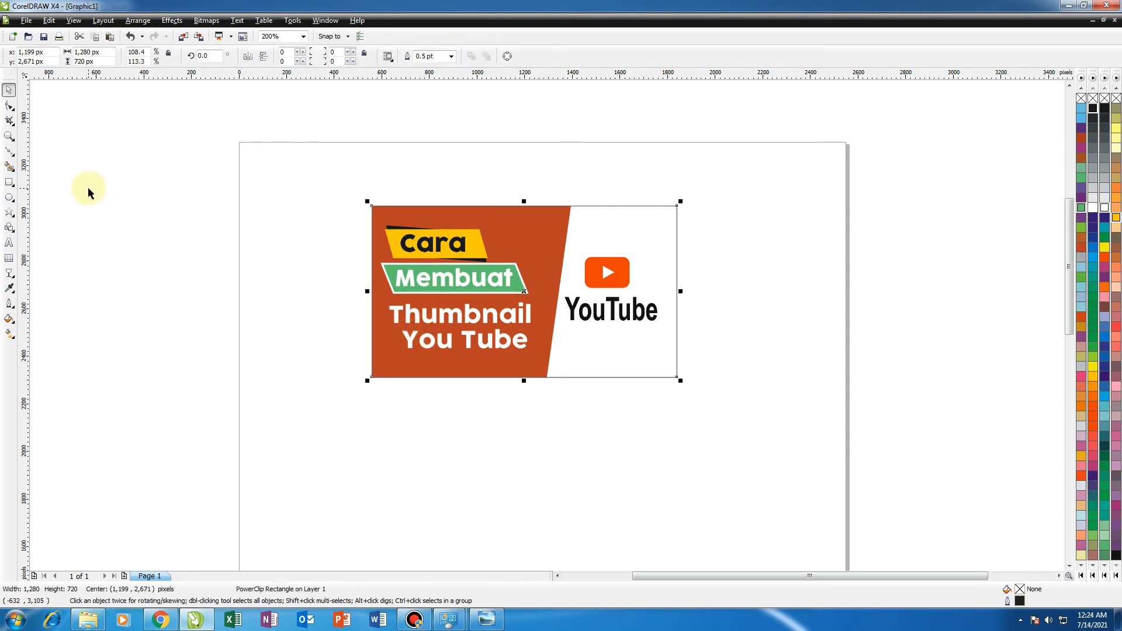
Open the Export dialog for the selected frame and name the file THUMNAILS YOU TUBE.
left_click(26, 21)
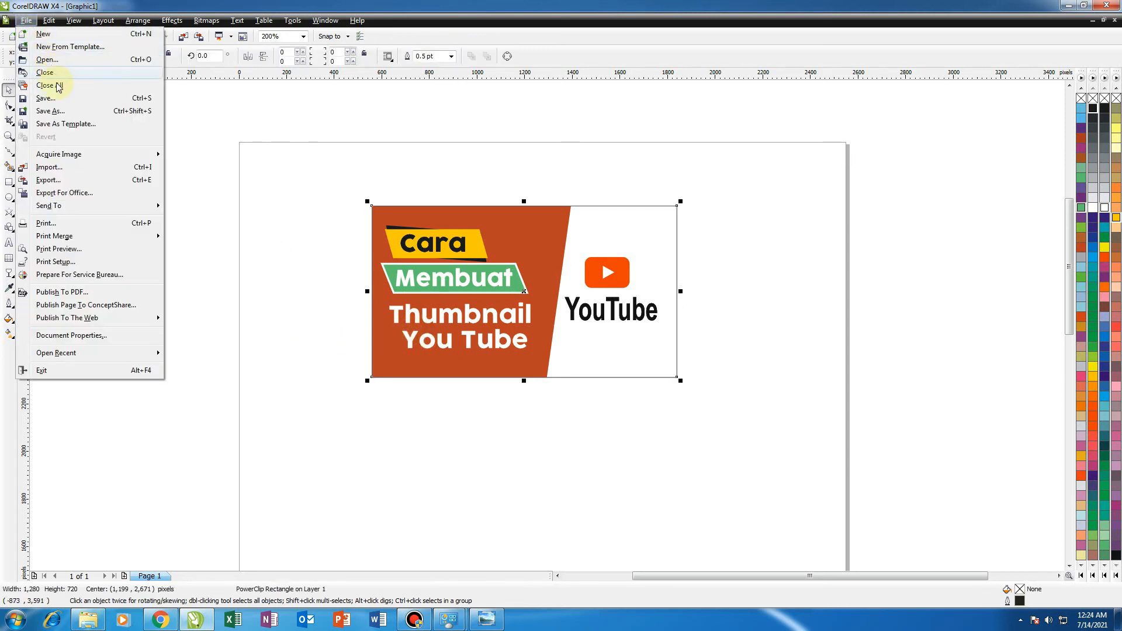
left_click(54, 181)
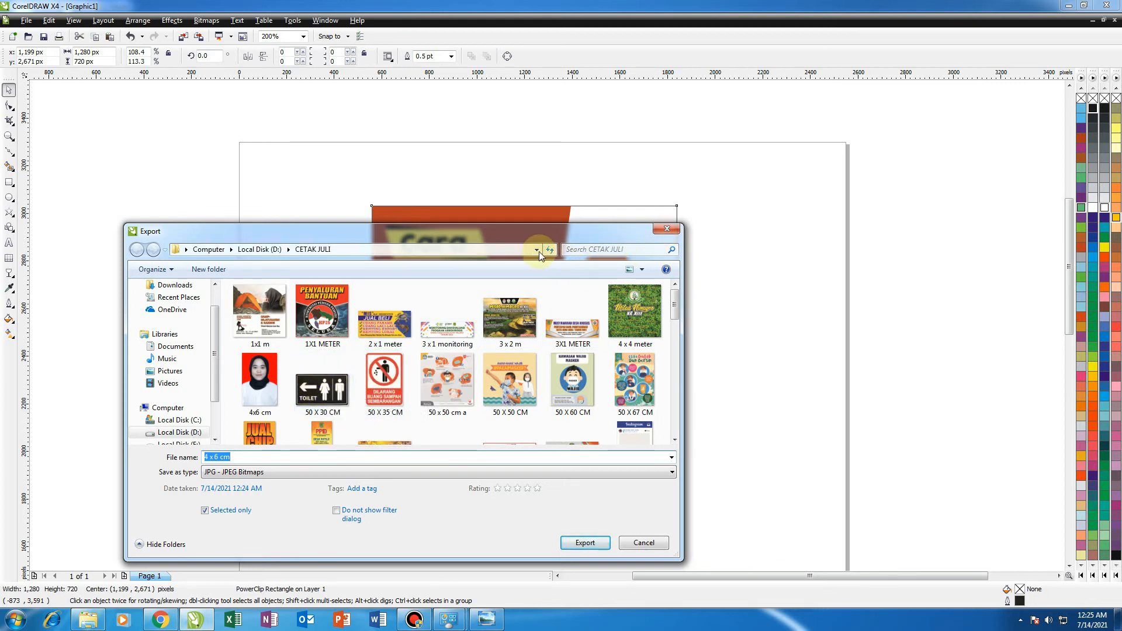
left_click_drag(525, 237, 620, 177)
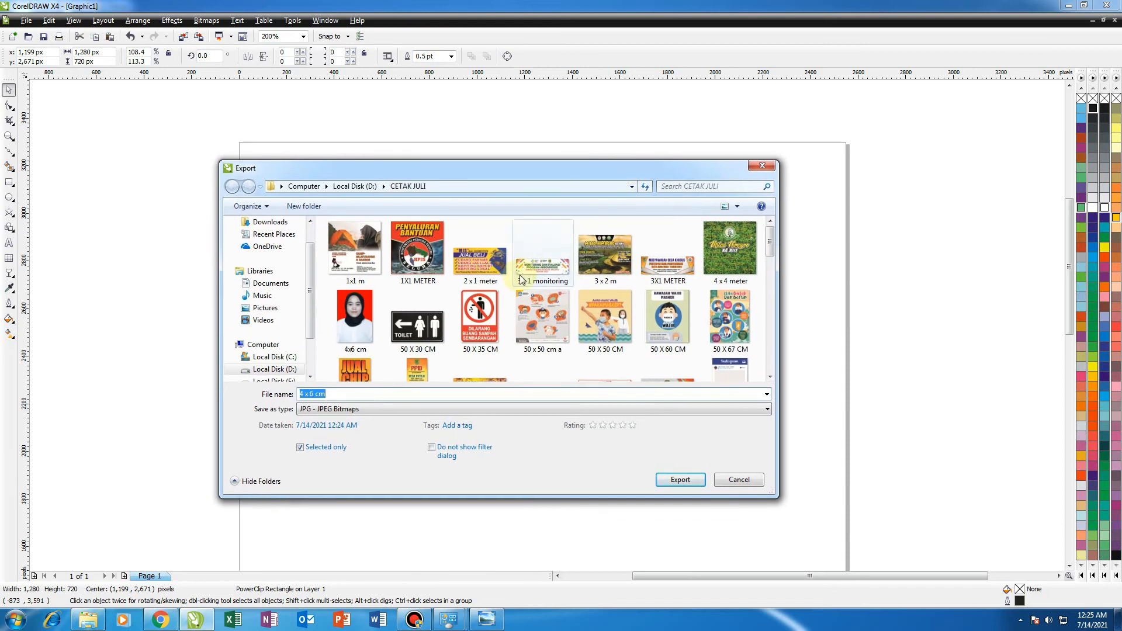
left_click(349, 394)
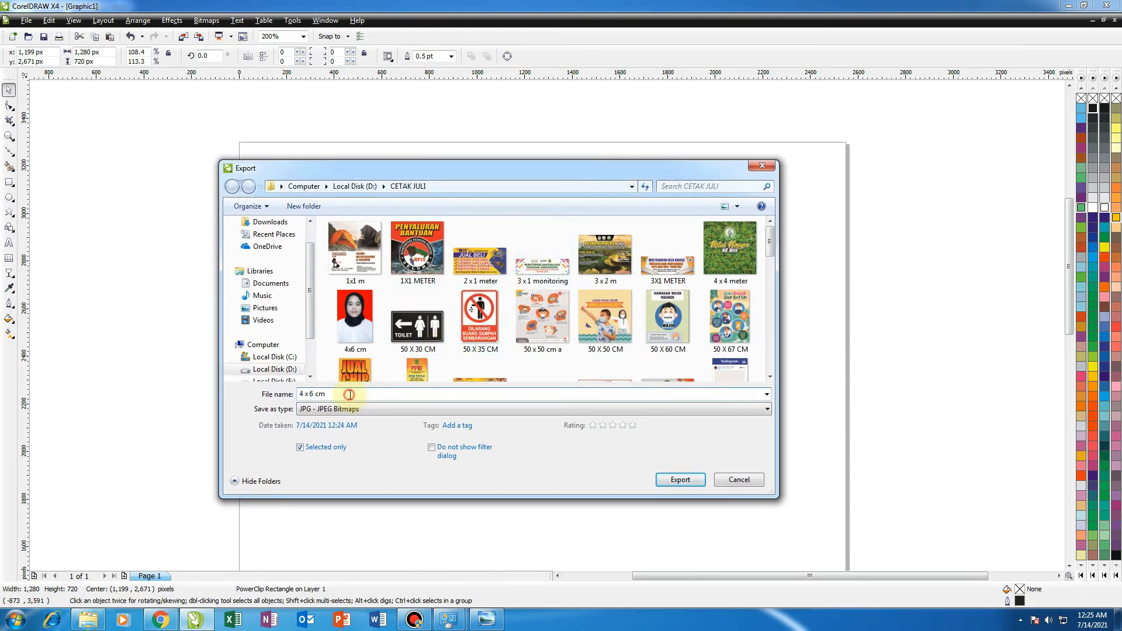
left_click_drag(346, 395, 296, 395)
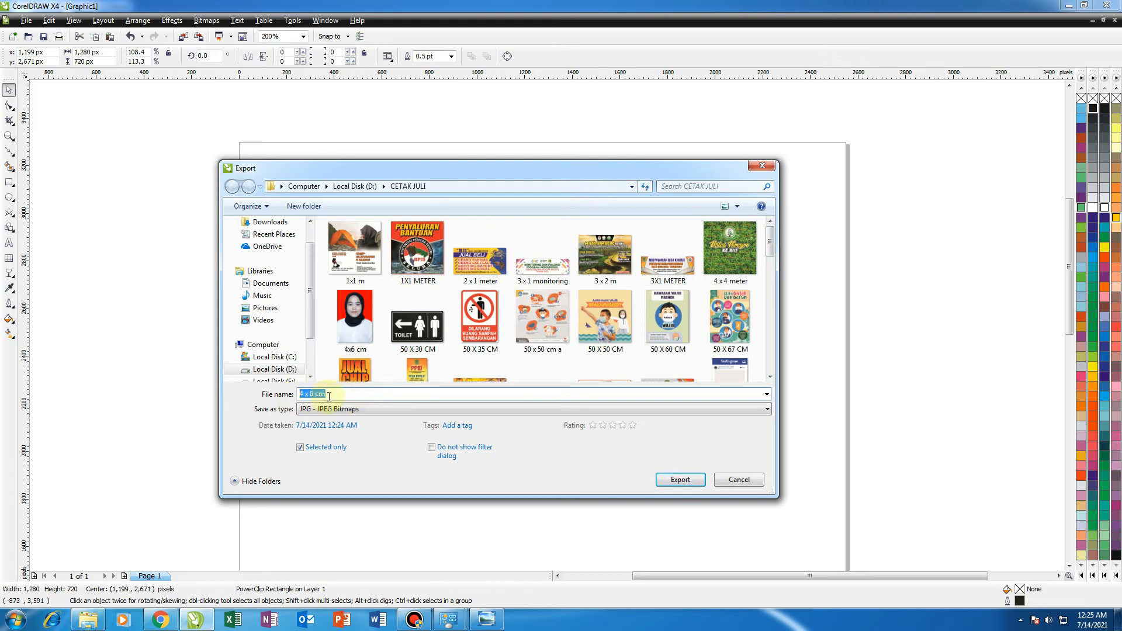
type("THUMNAIL")
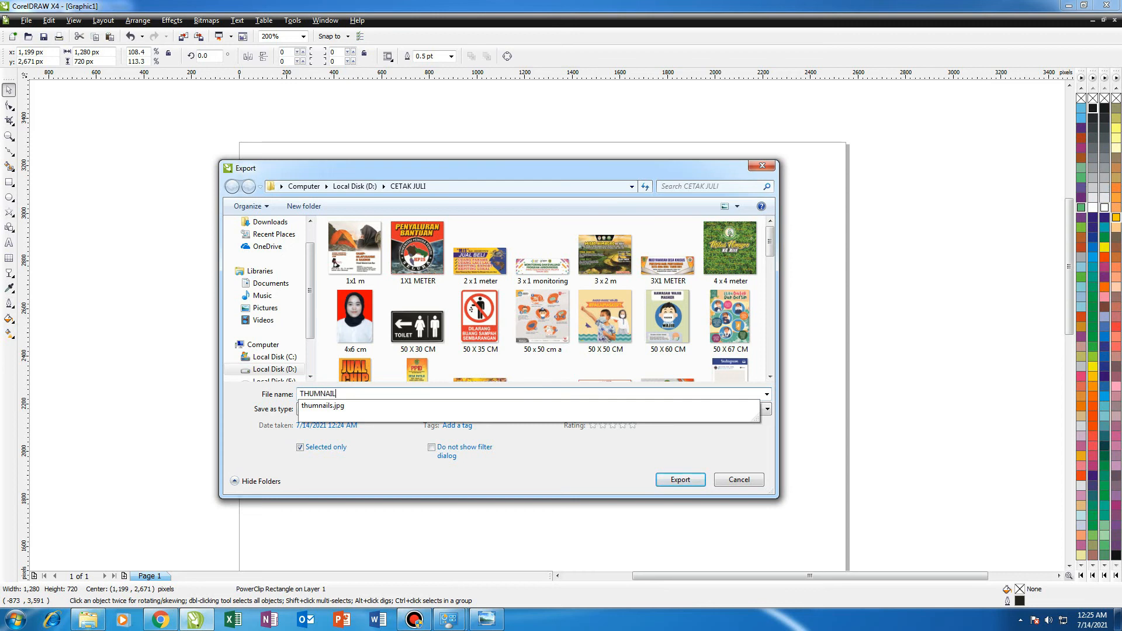
type("S YOU TUBE")
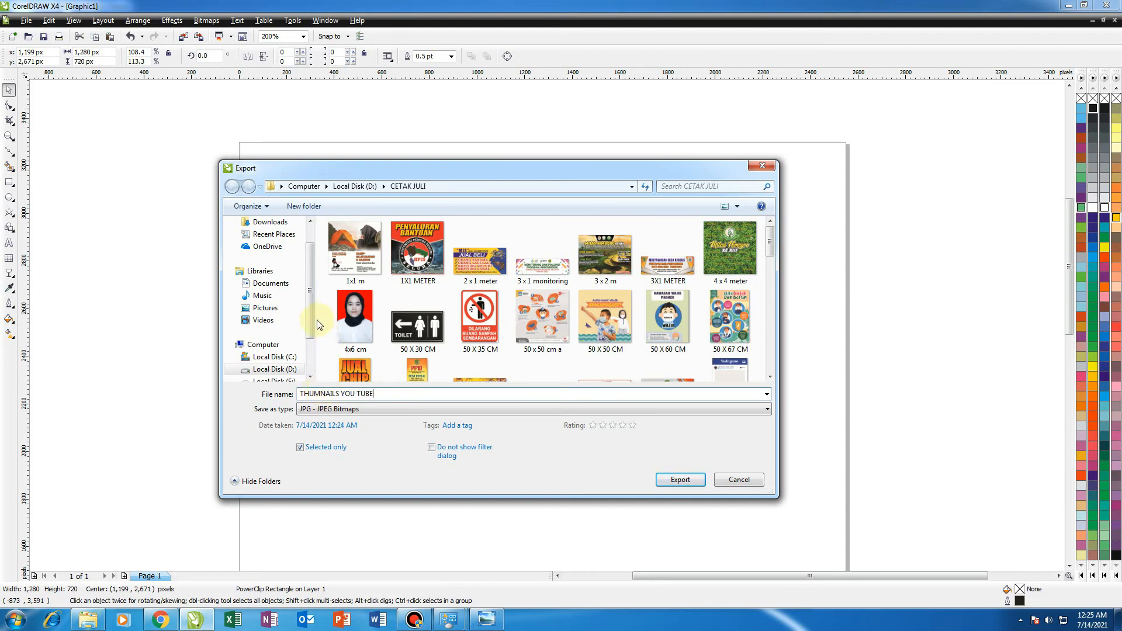
Choose the BELAJAR COREL folder in Documents as destination and JPG - JPEG Bitmaps as the file type.
left_click(282, 287)
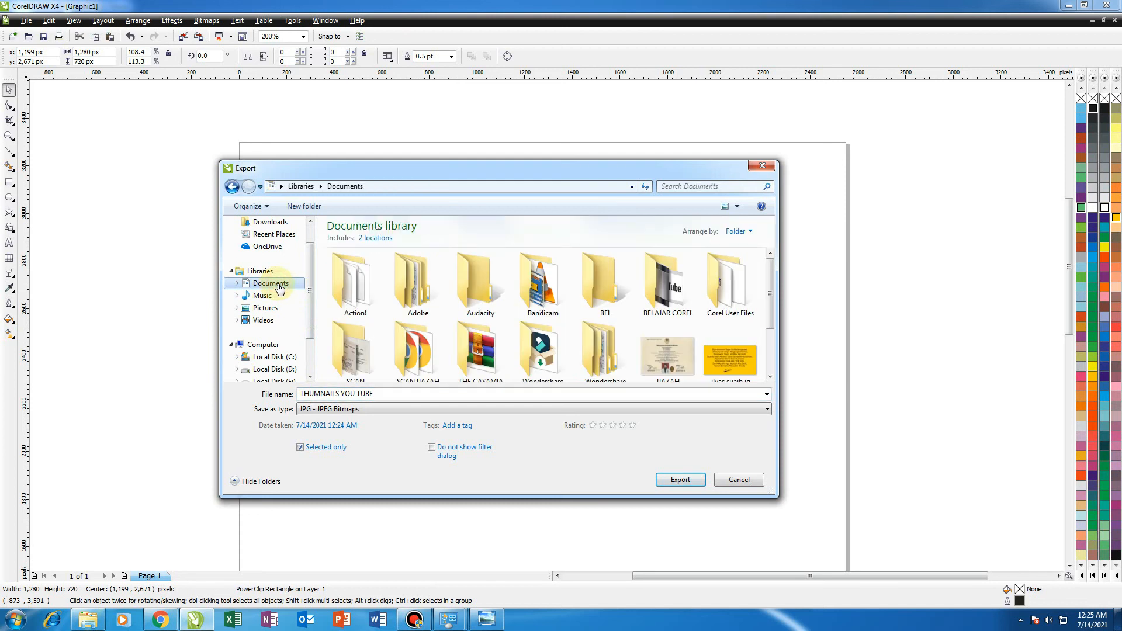
double_click(666, 289)
left_click(407, 391)
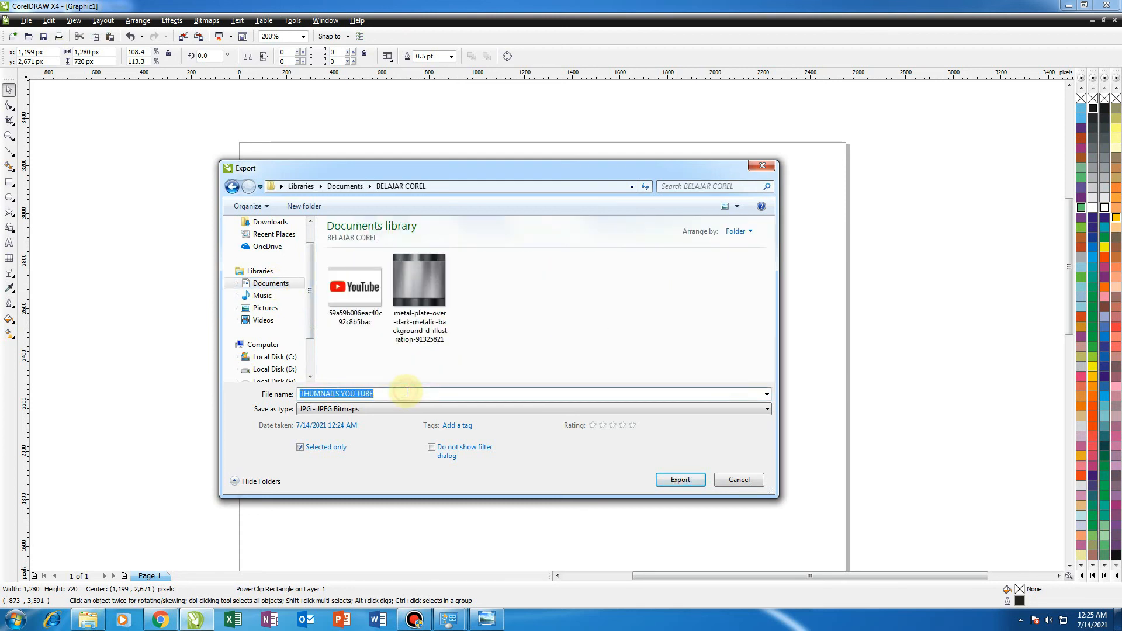
left_click(382, 408)
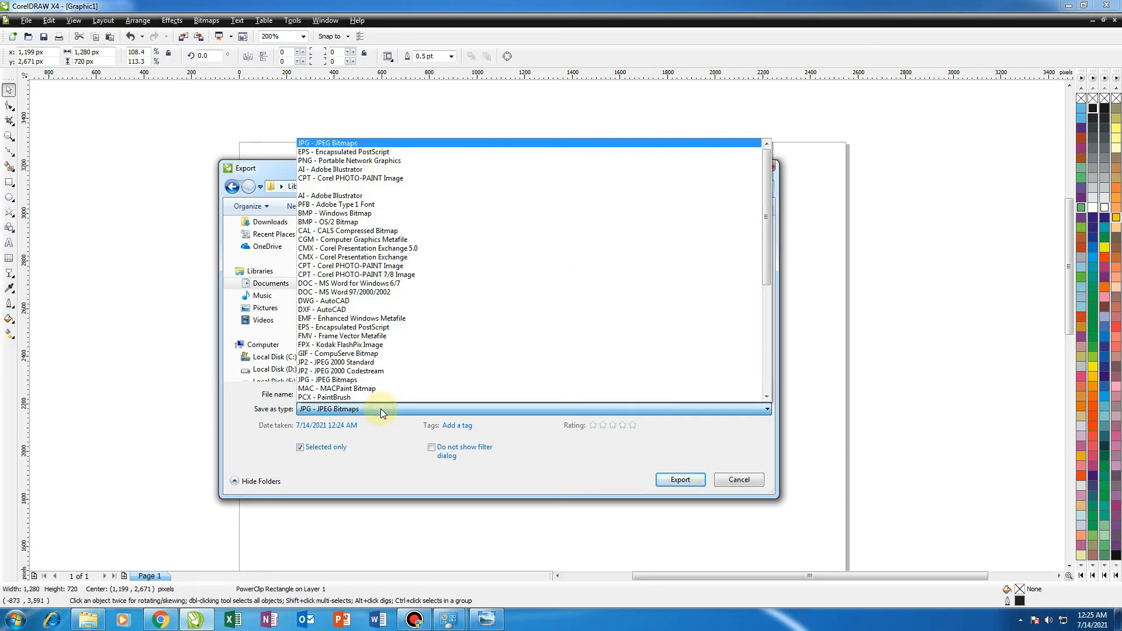
left_click(337, 143)
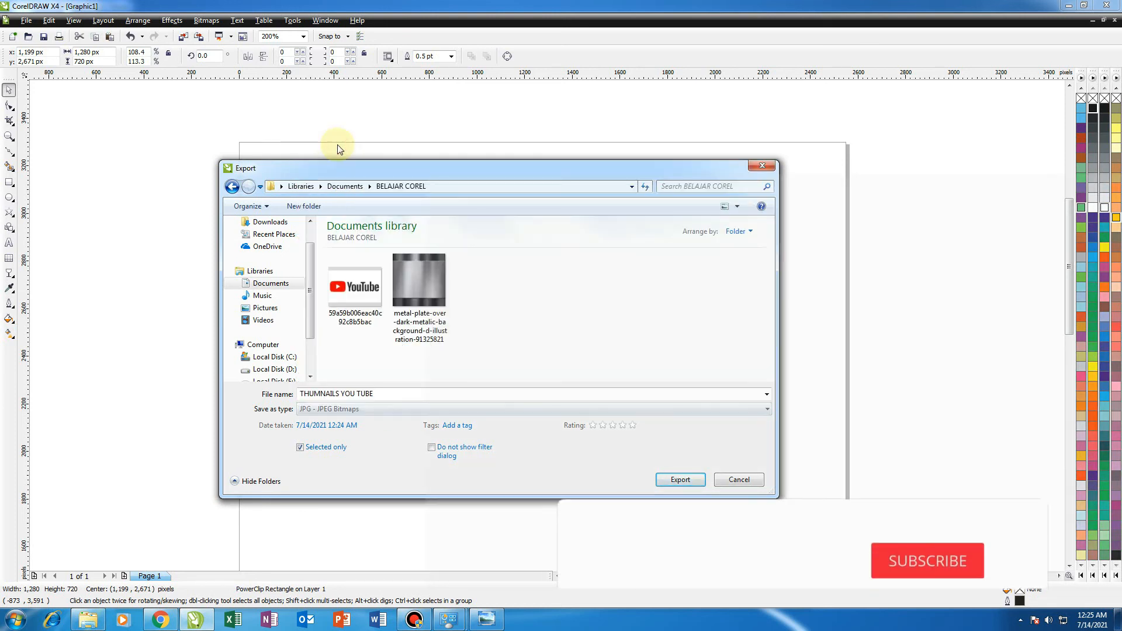
Confirm the export and set the bitmap resolution to 500 dpi.
left_click(387, 393)
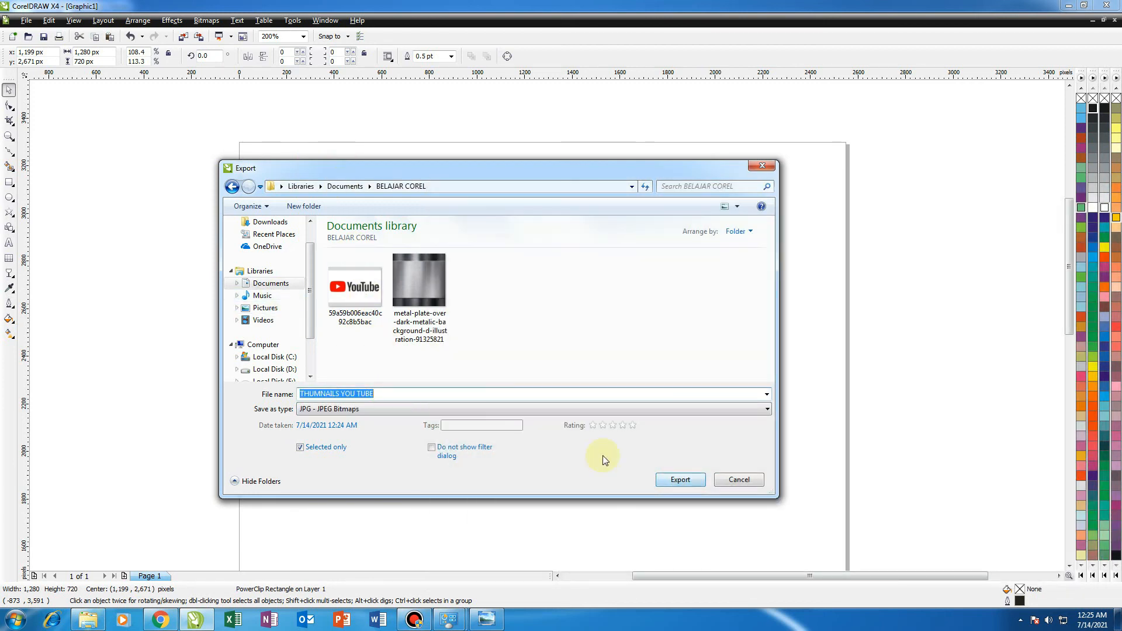
left_click(678, 480)
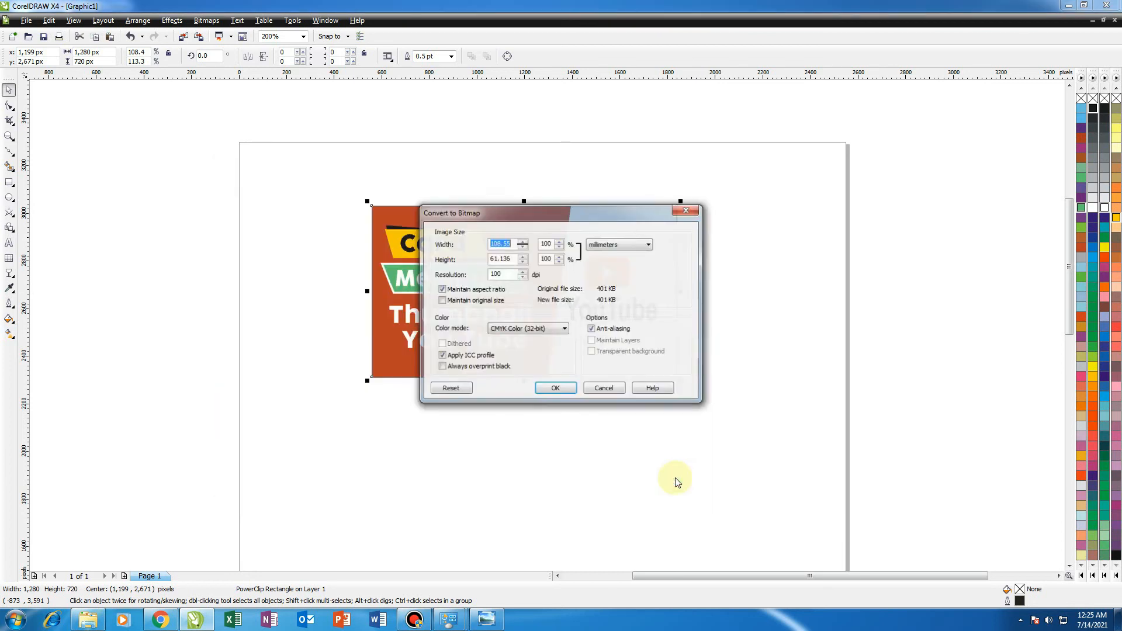
double_click(505, 275)
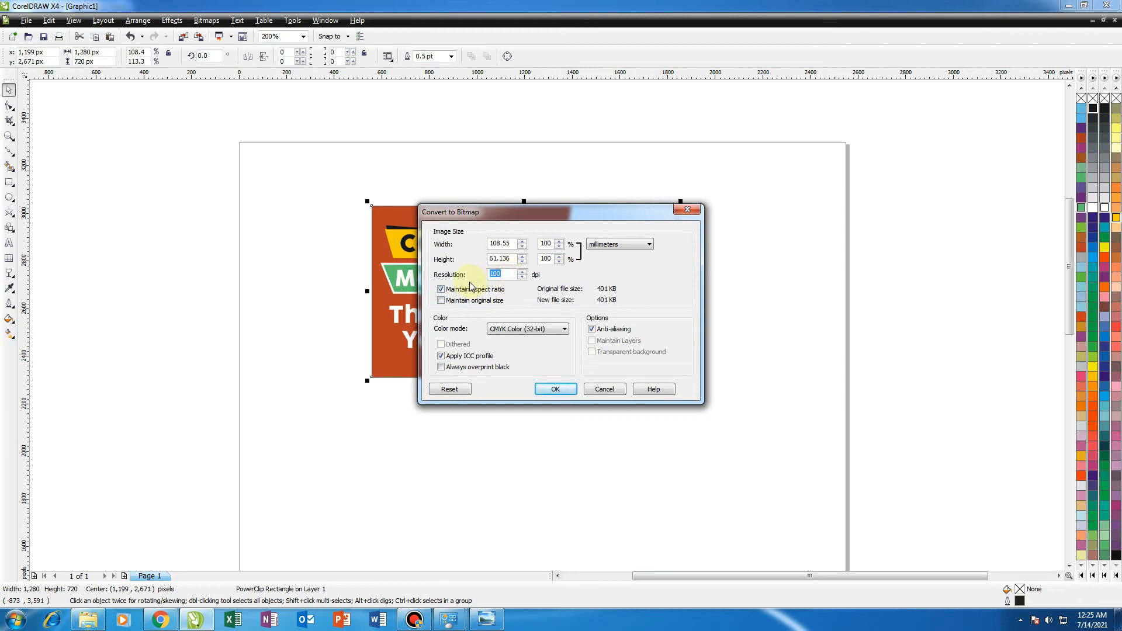
type("500")
left_click_drag(566, 212, 646, 320)
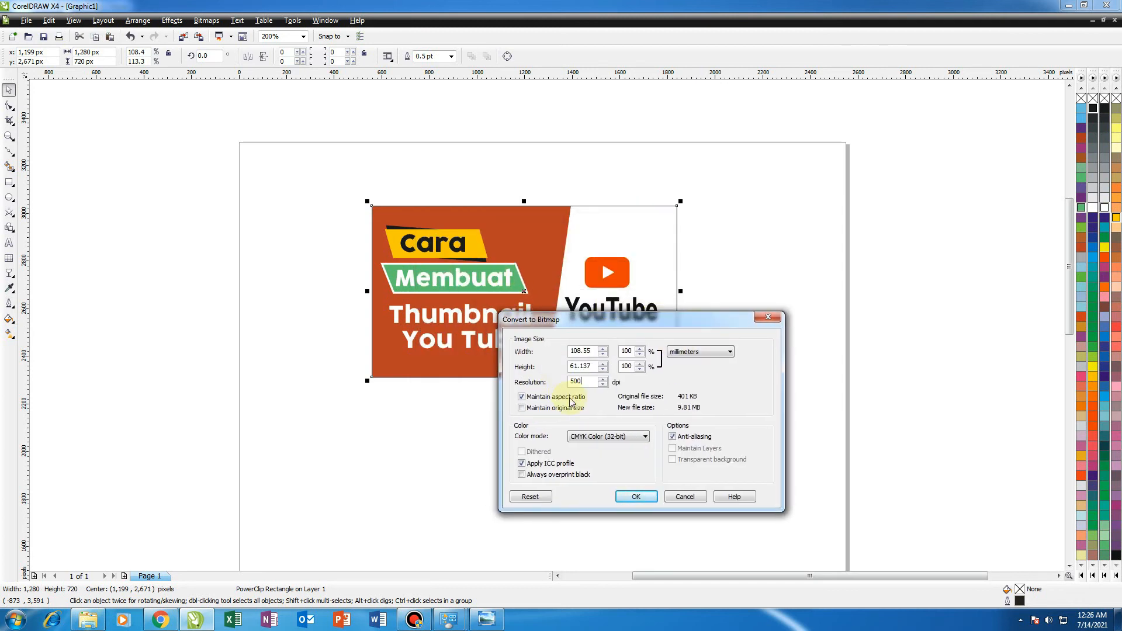
Set the bitmap color mode to RGB Color (24-bit) and accept the bitmap and JPEG export settings.
left_click(586, 382)
double_click(583, 382)
left_click(585, 383)
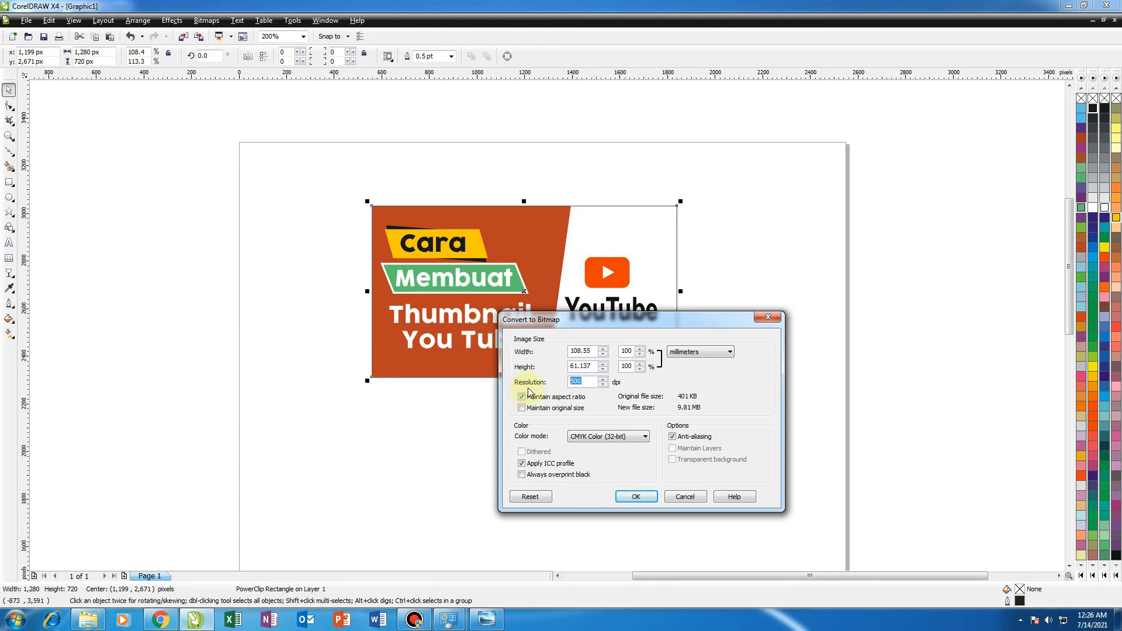
left_click(585, 382)
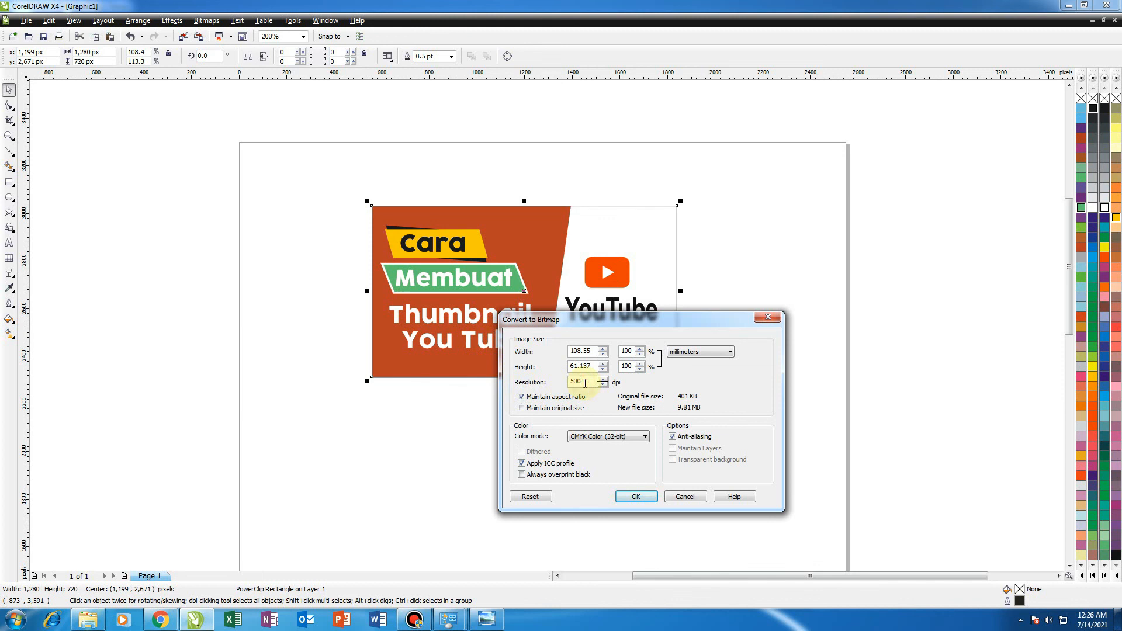
left_click(593, 438)
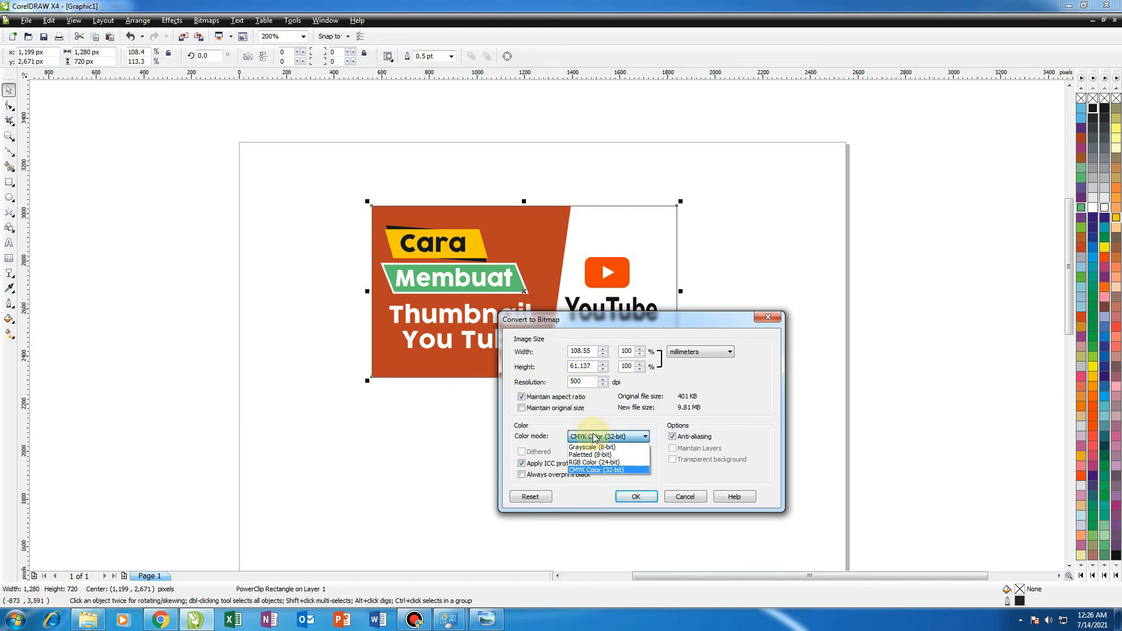
left_click(581, 462)
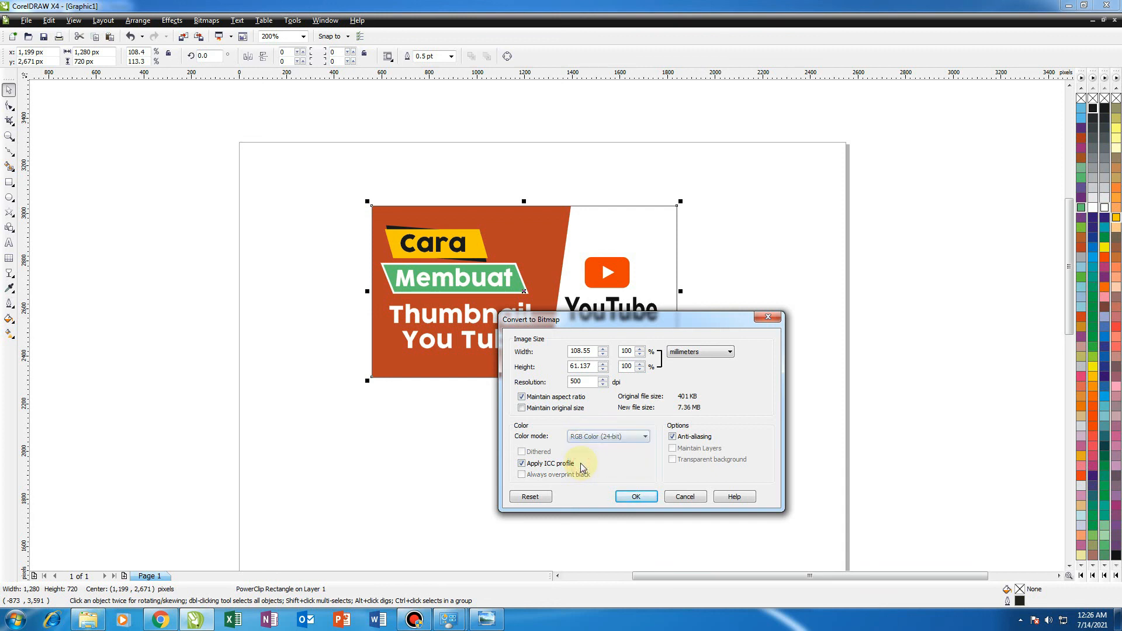
left_click(626, 498)
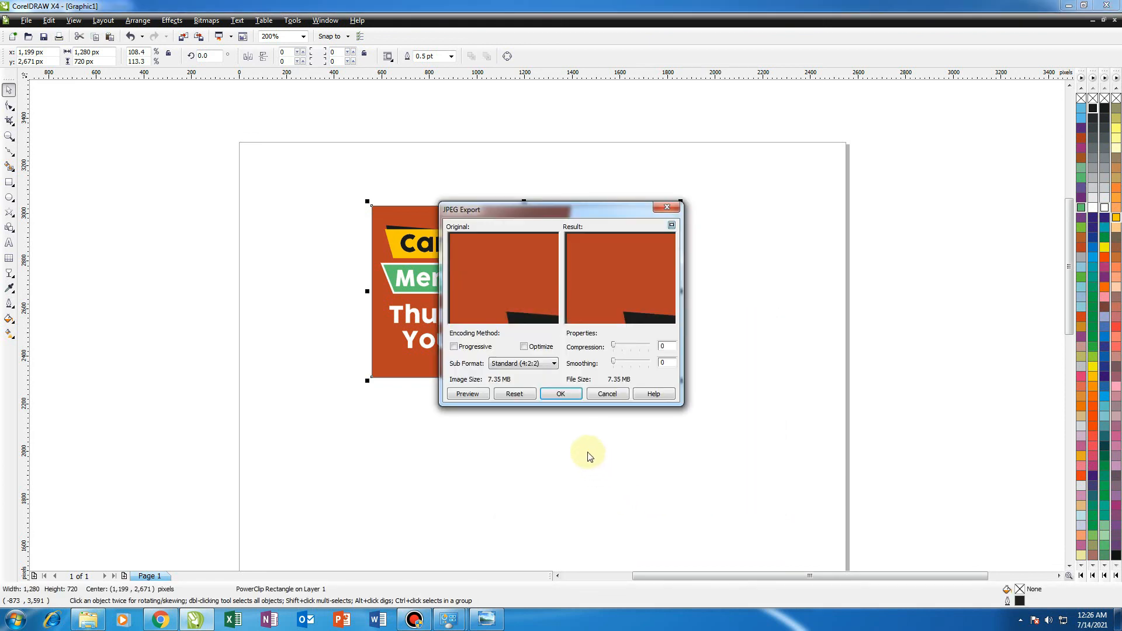
left_click(560, 394)
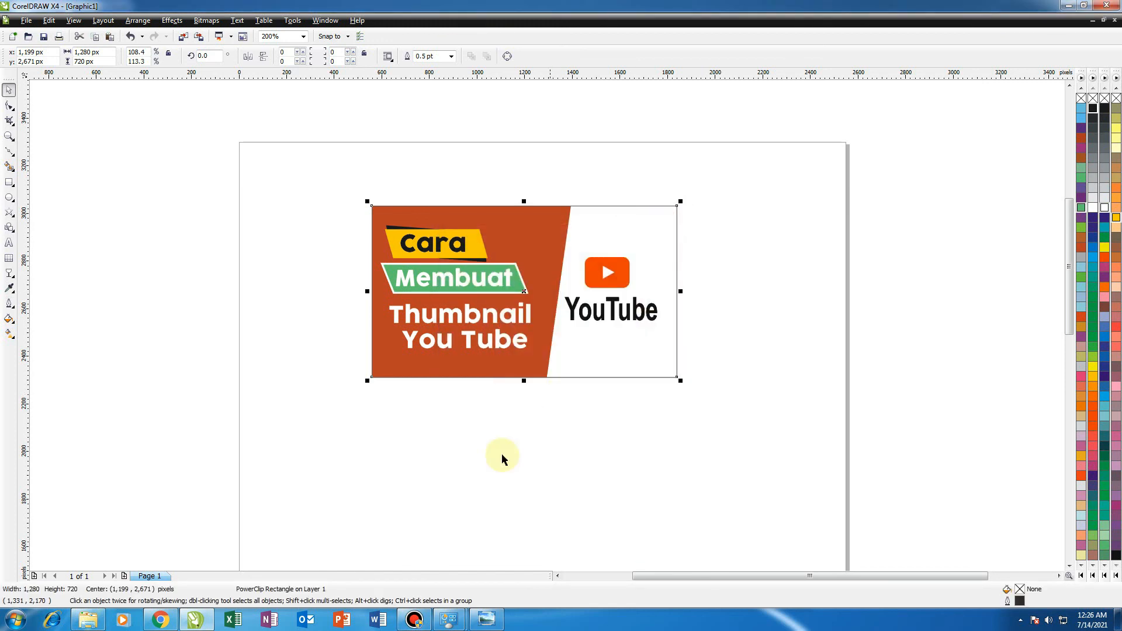
Switch to Windows Explorer and open the BELAJAR COREL folder in Documents.
left_click(254, 514)
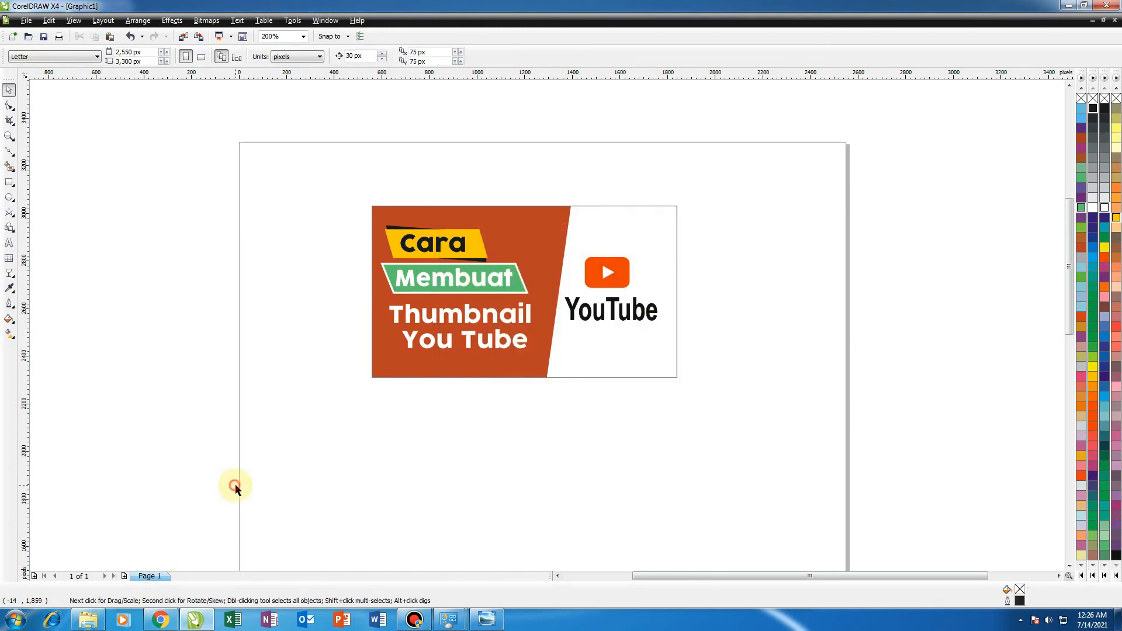
left_click(90, 625)
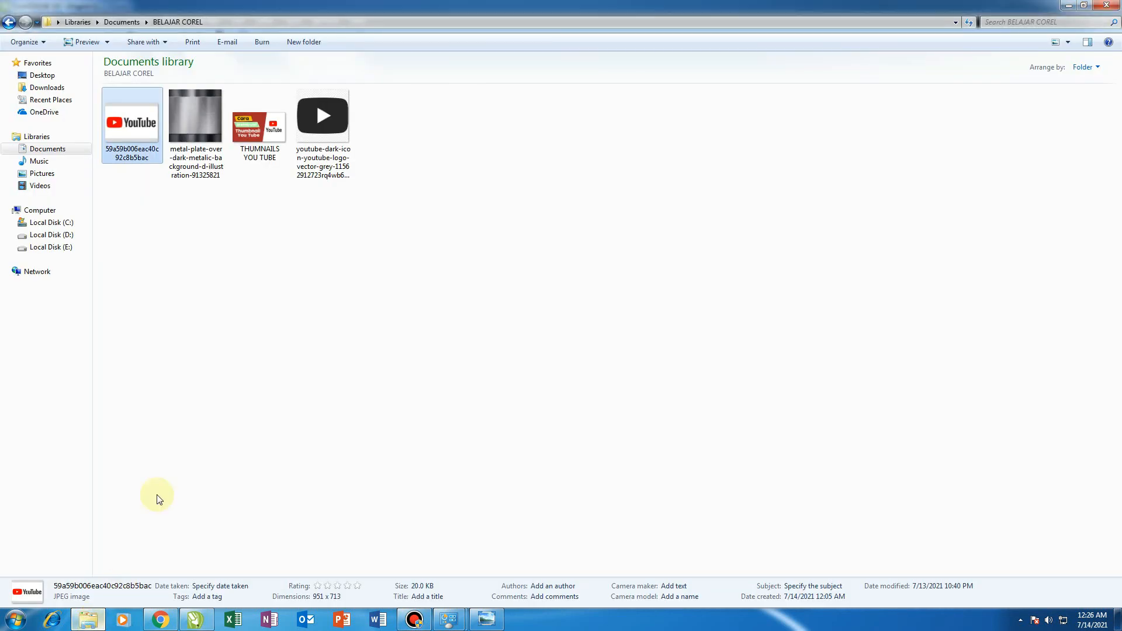
left_click(123, 202)
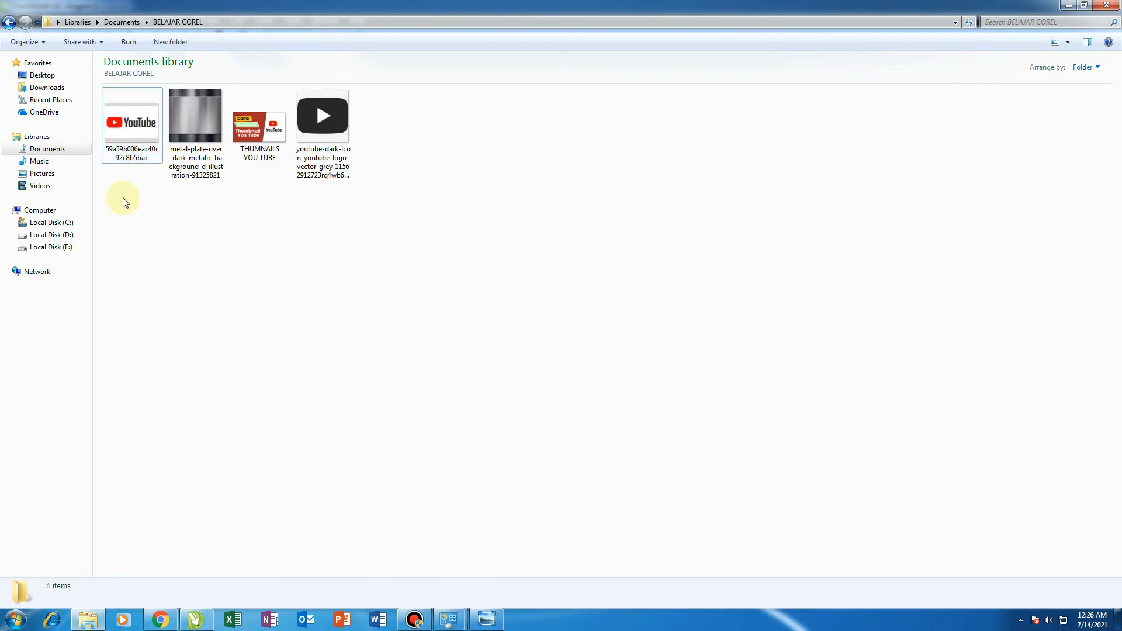
left_click(41, 161)
left_click(45, 149)
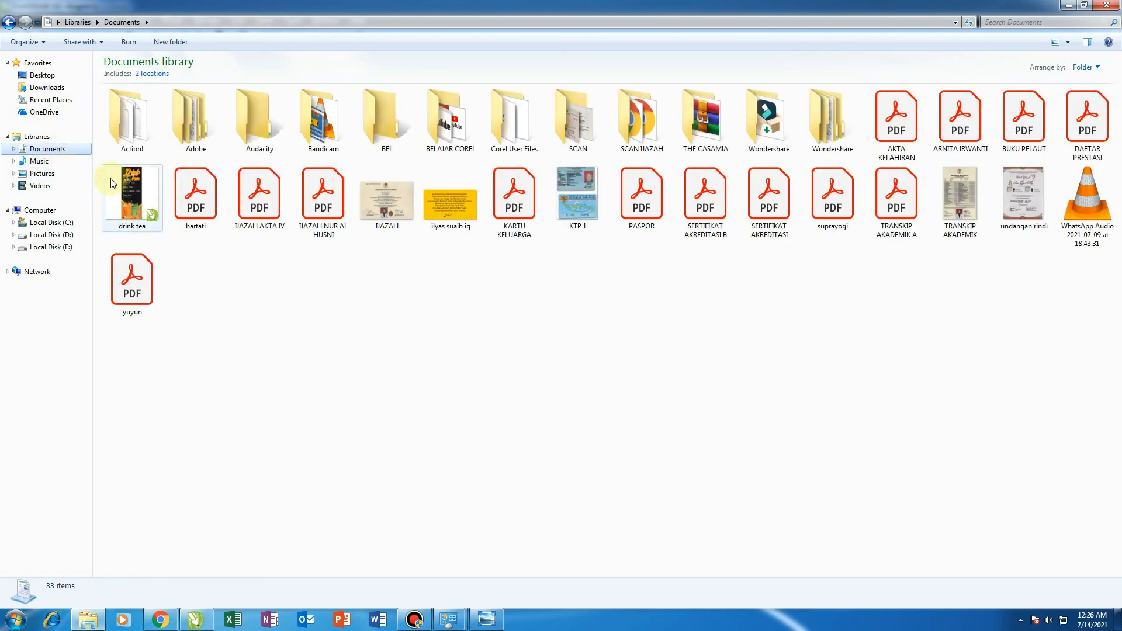
left_click(456, 142)
double_click(456, 142)
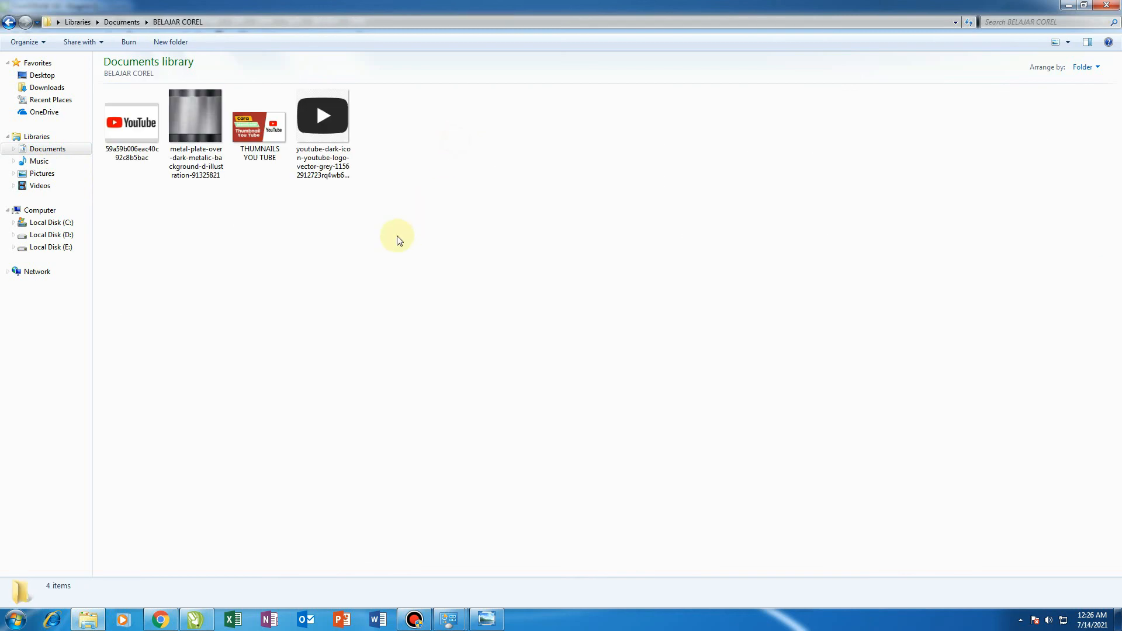
Open the exported THUMNAILS YOU TUBE image in the photo viewer to inspect it, then close the viewer.
left_click(264, 159)
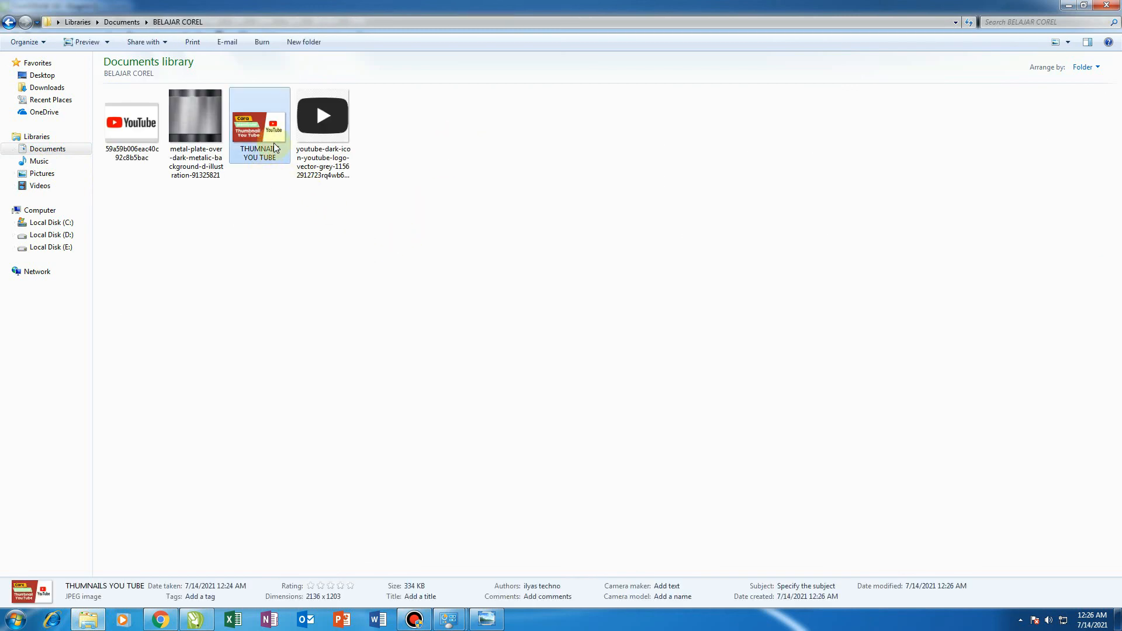
double_click(274, 144)
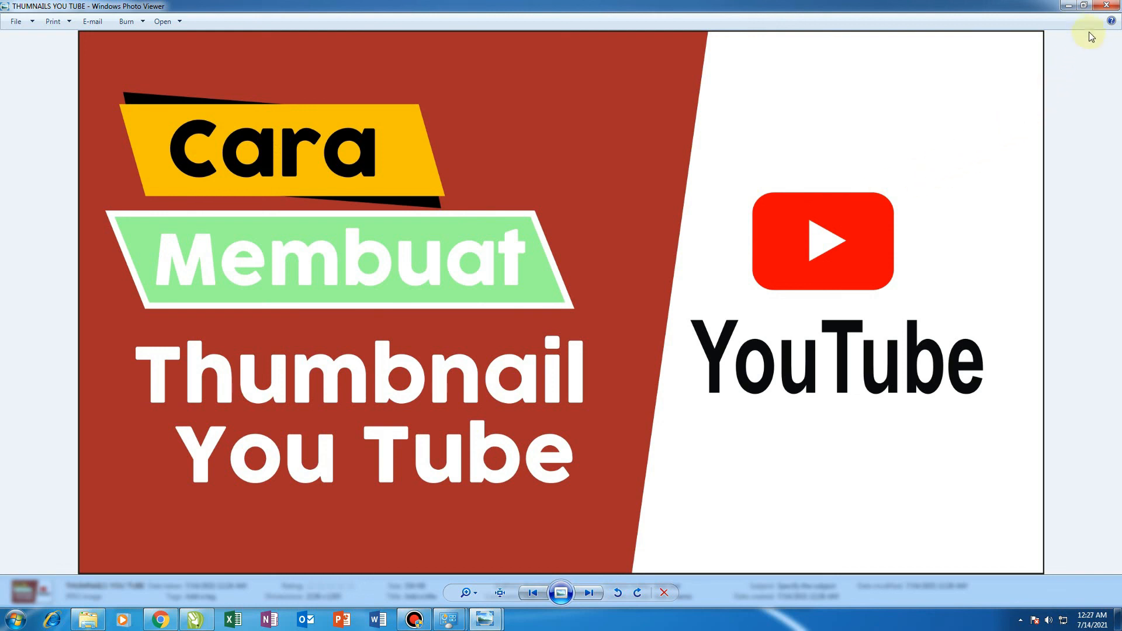
left_click(1105, 7)
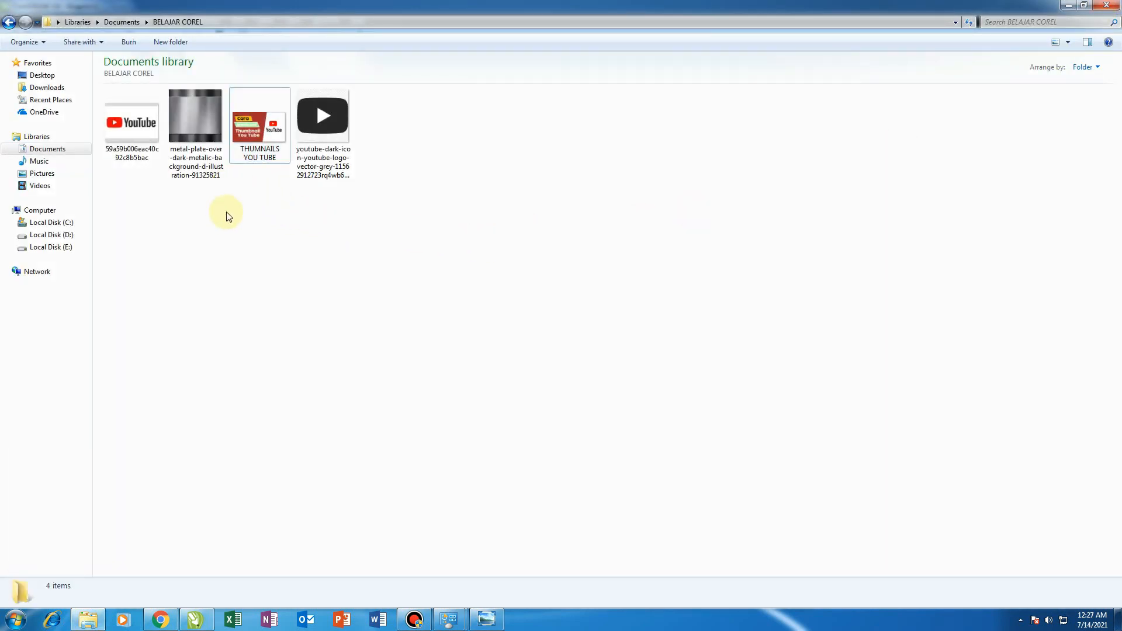
left_click_drag(221, 214, 286, 105)
left_click(274, 244)
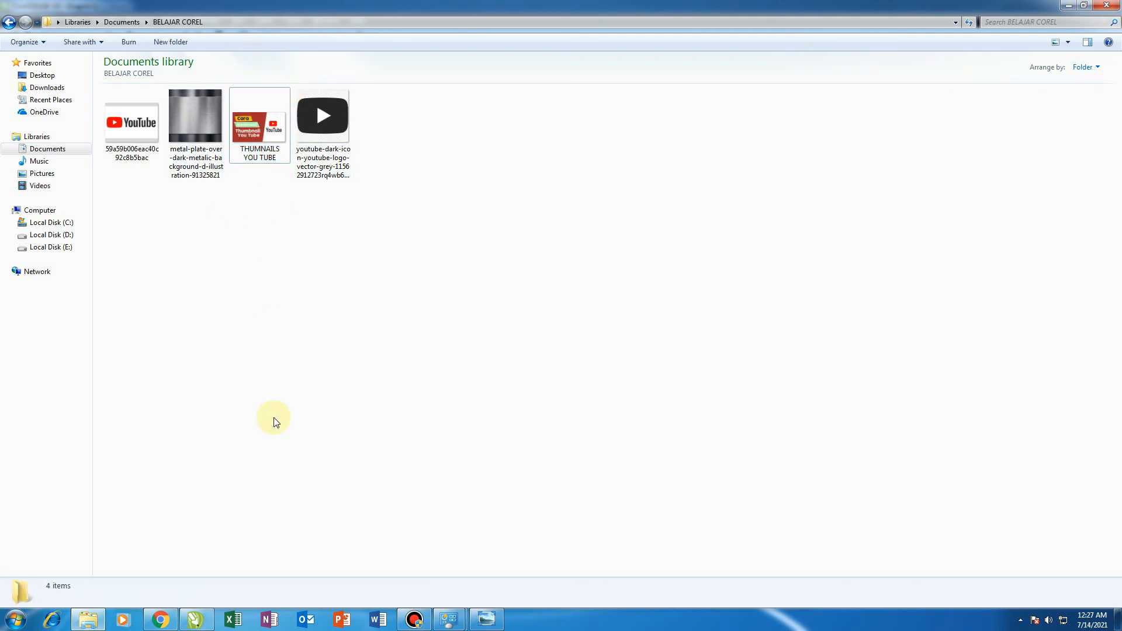